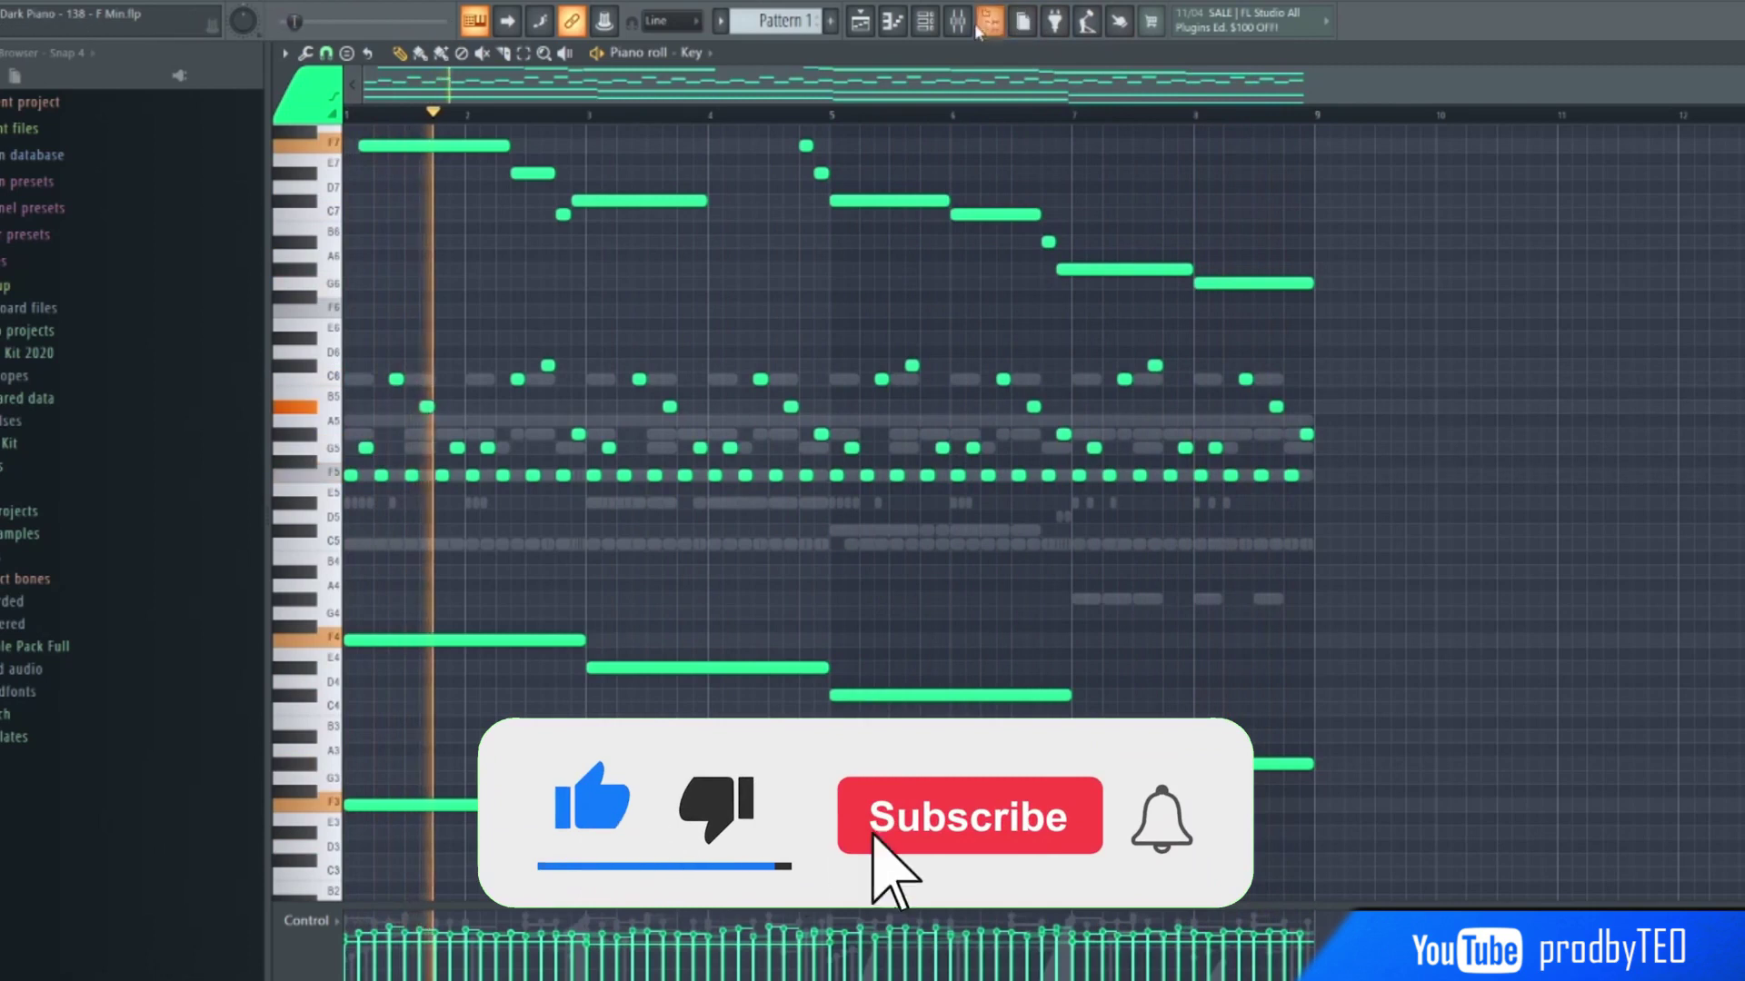
- Show the mixer and examine the Fruity parametric EQ 2 and Fresh Air settings on the Key track
key(F9)
key(F9)
key(F9)
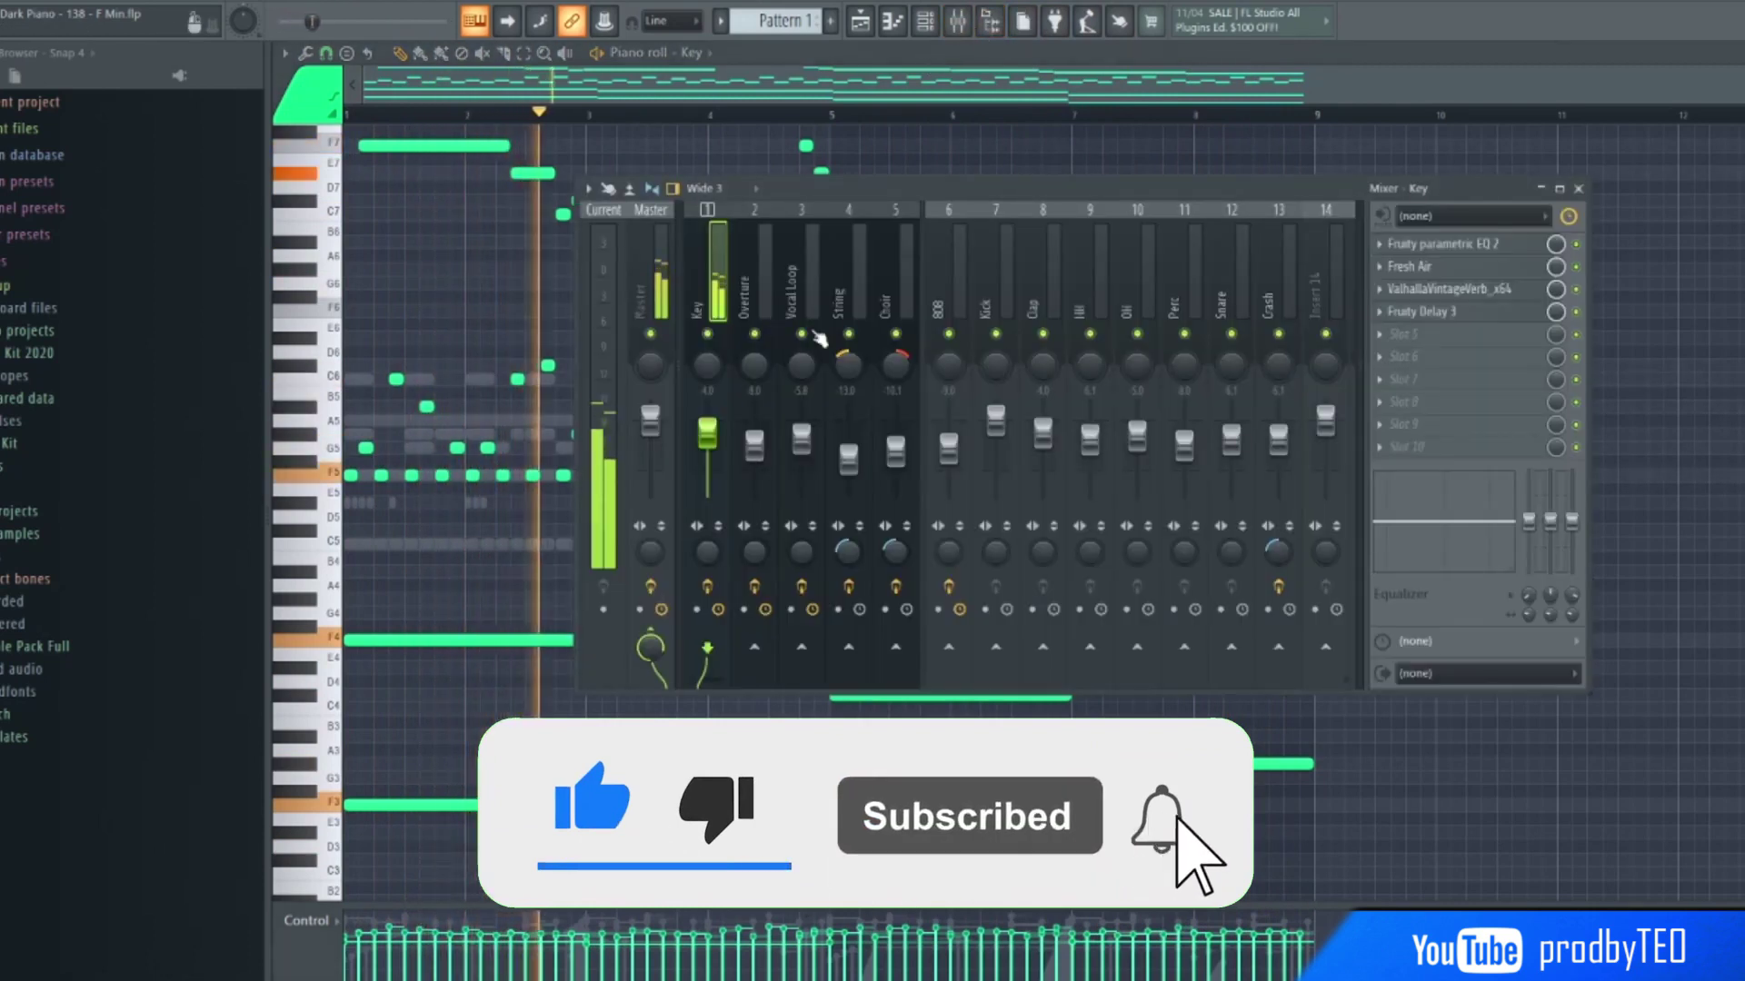
click(1442, 244)
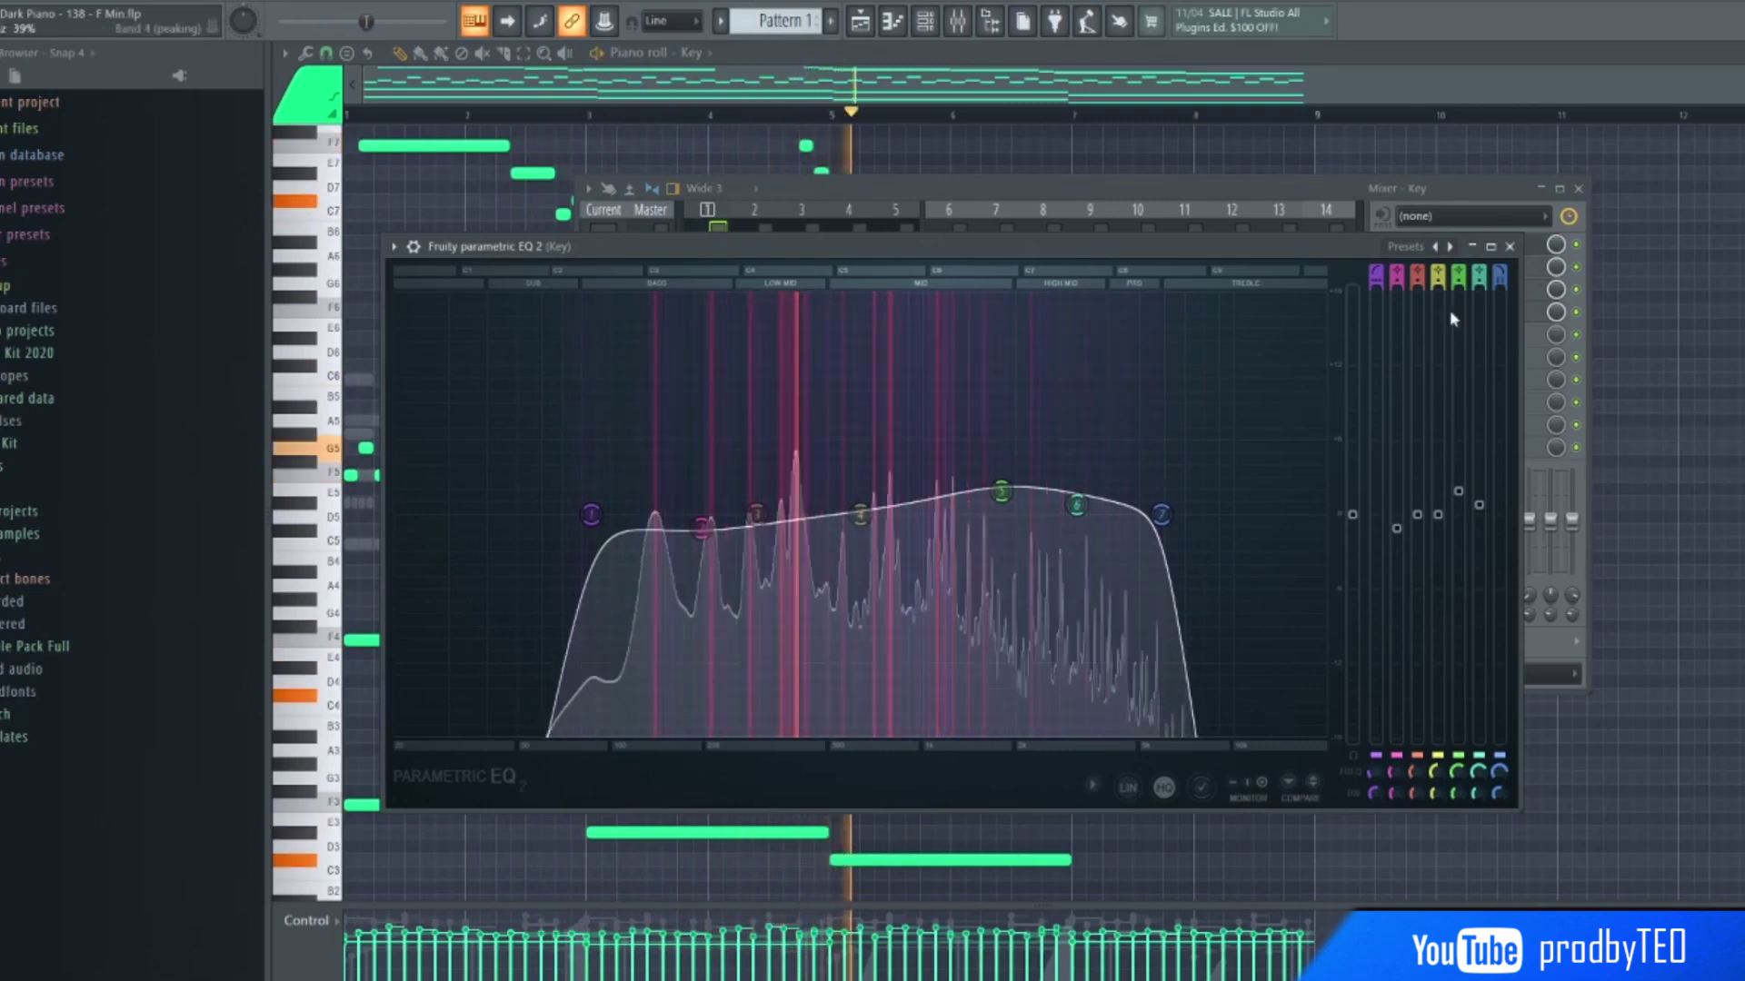
click(1509, 246)
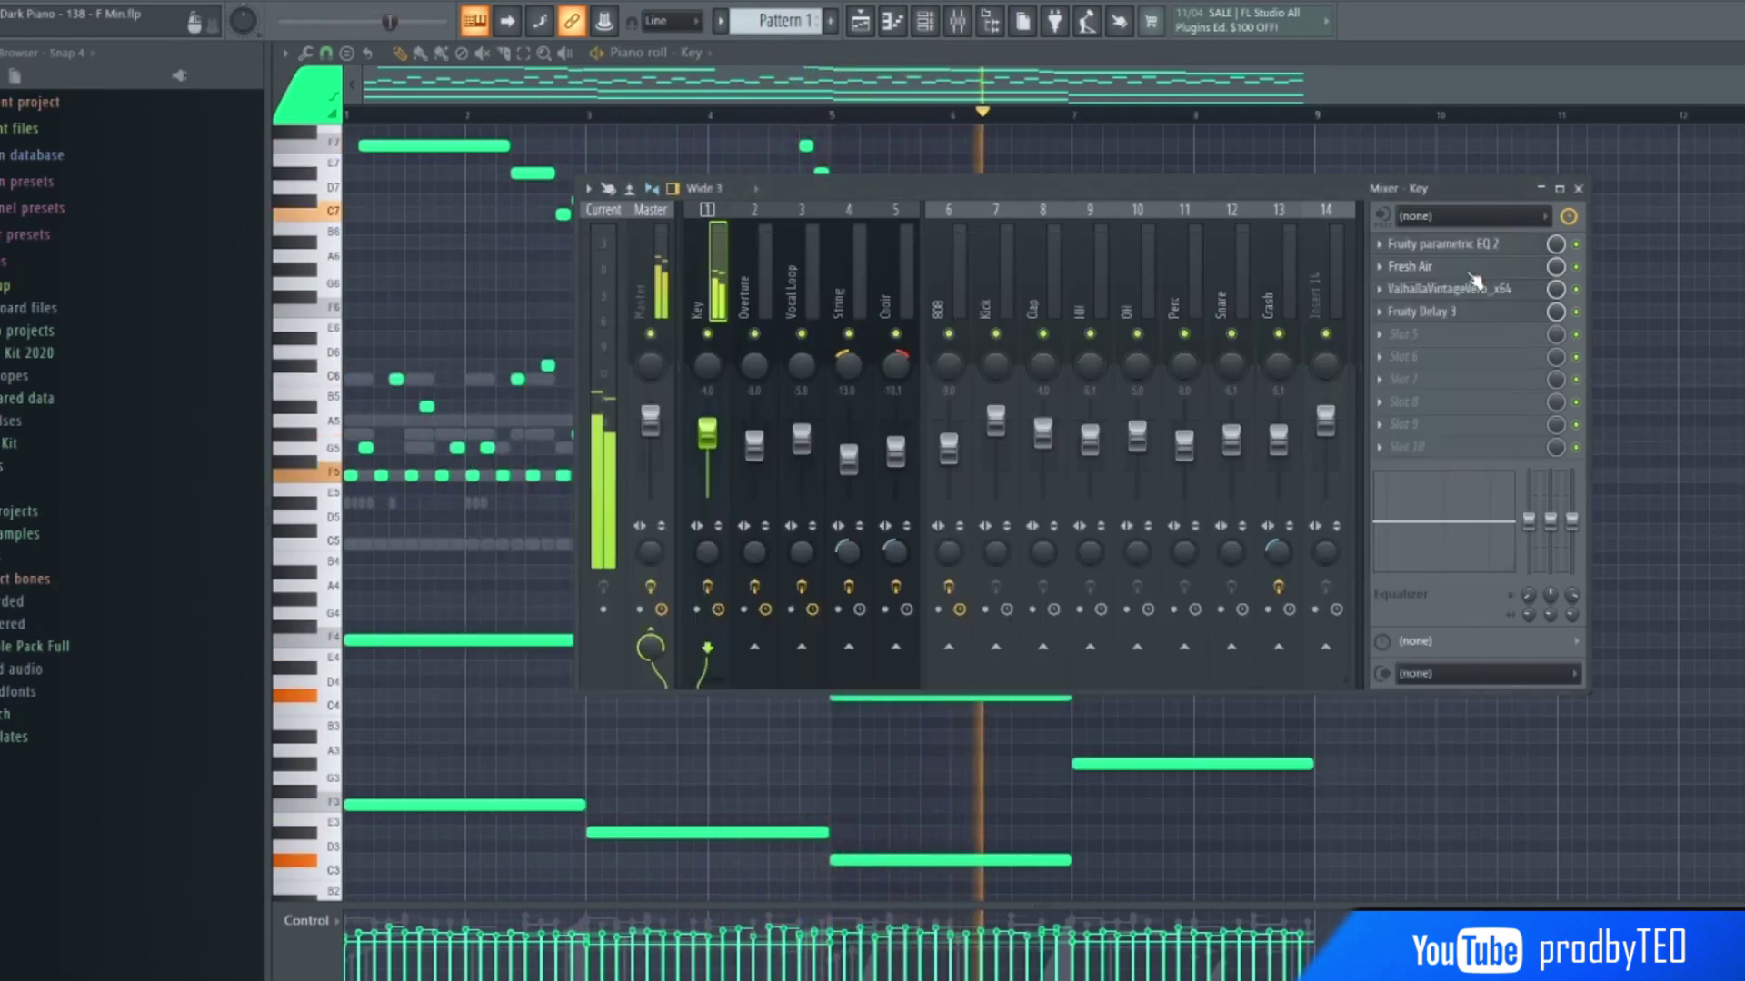
click(1470, 271)
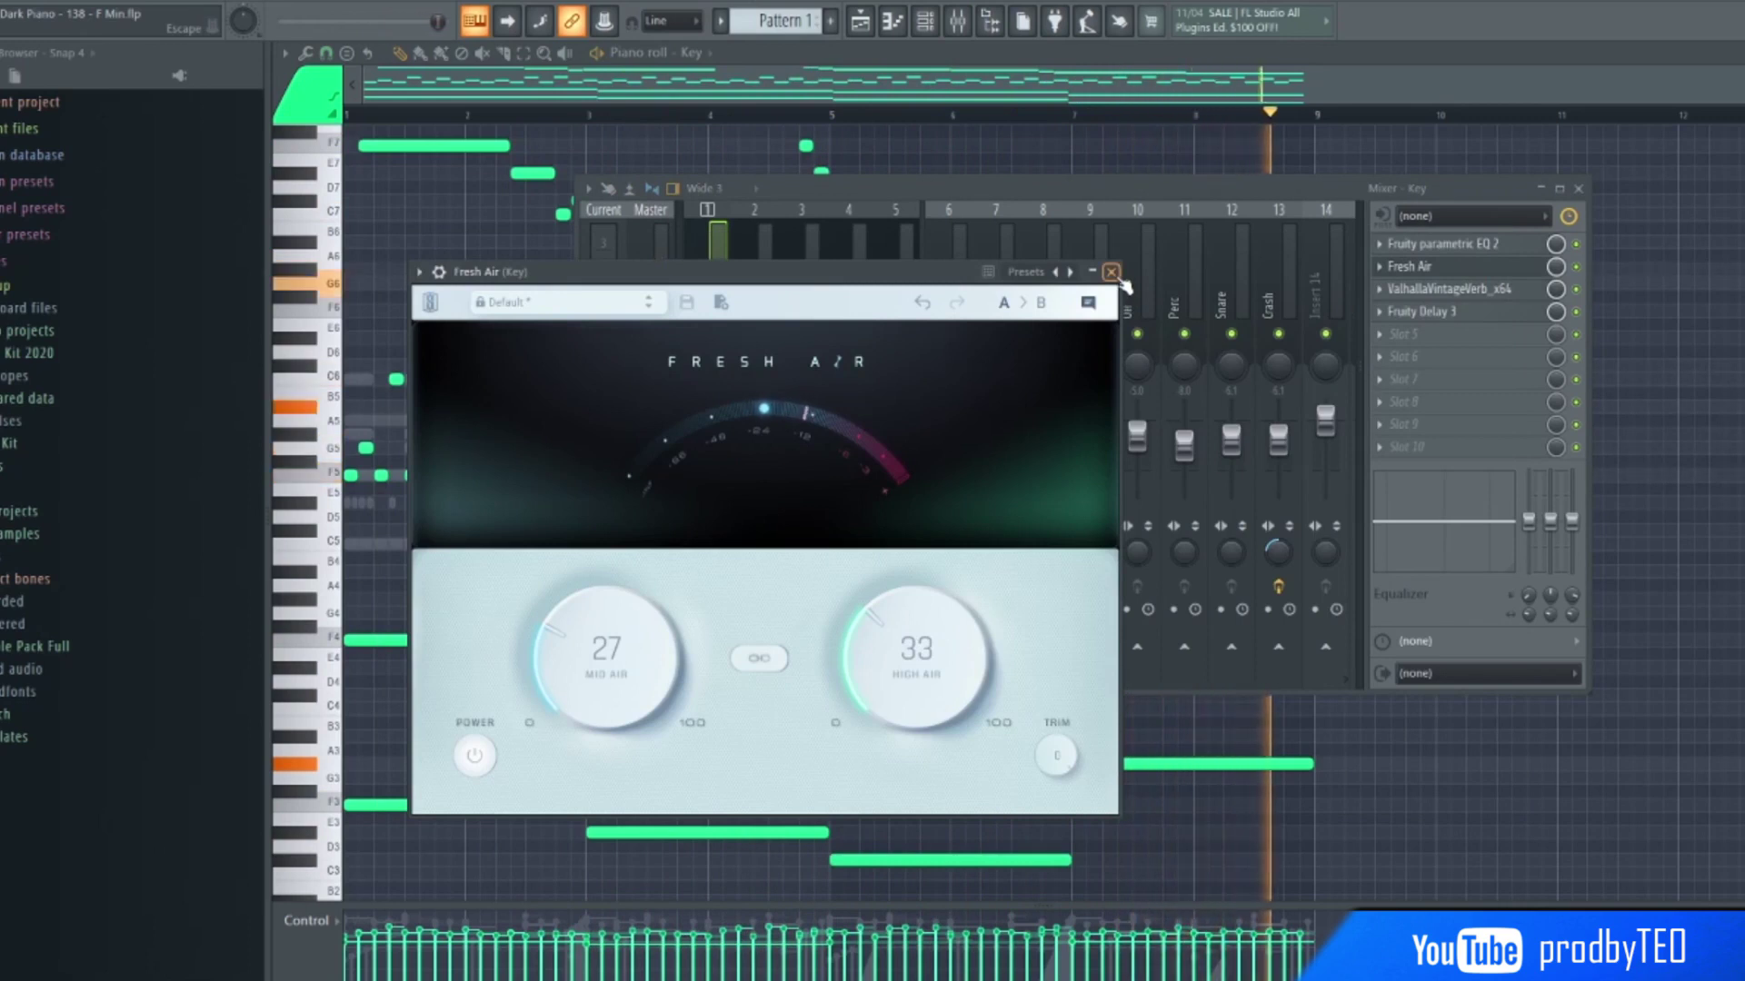
click(1110, 272)
- Examine the ValhallaVintageVerb and Fruity Delay 3 settings on the Key mixer track
click(1472, 290)
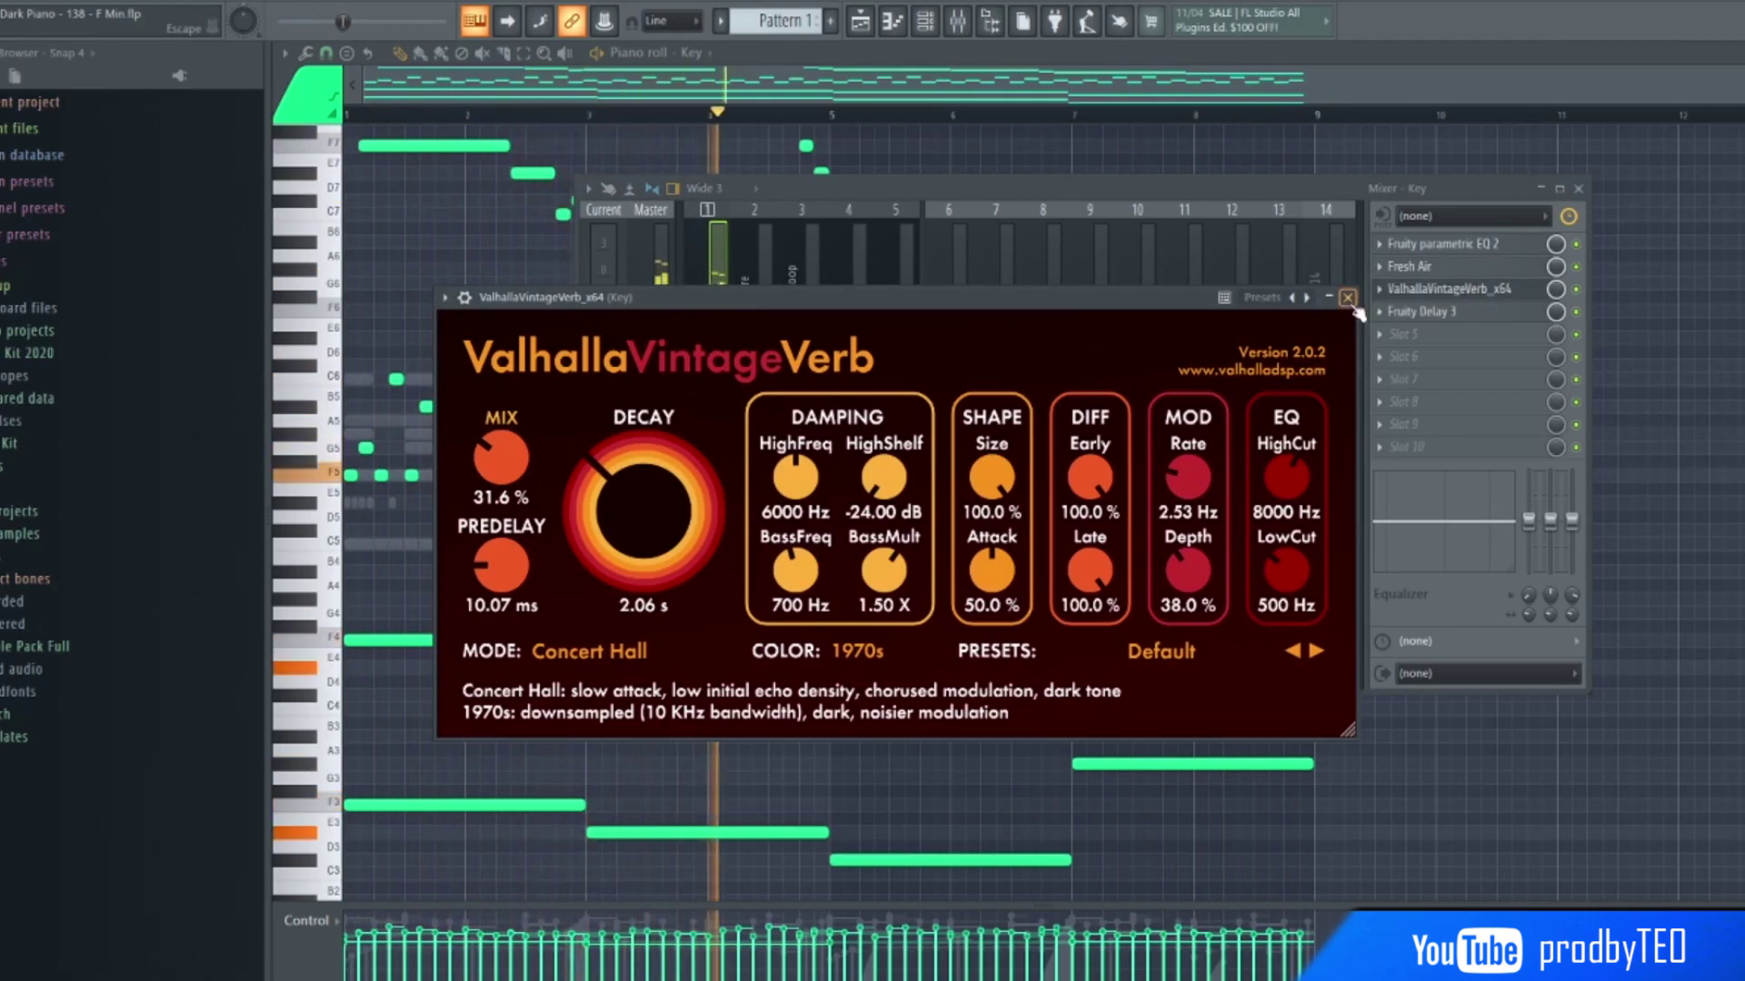
click(1347, 298)
click(1454, 312)
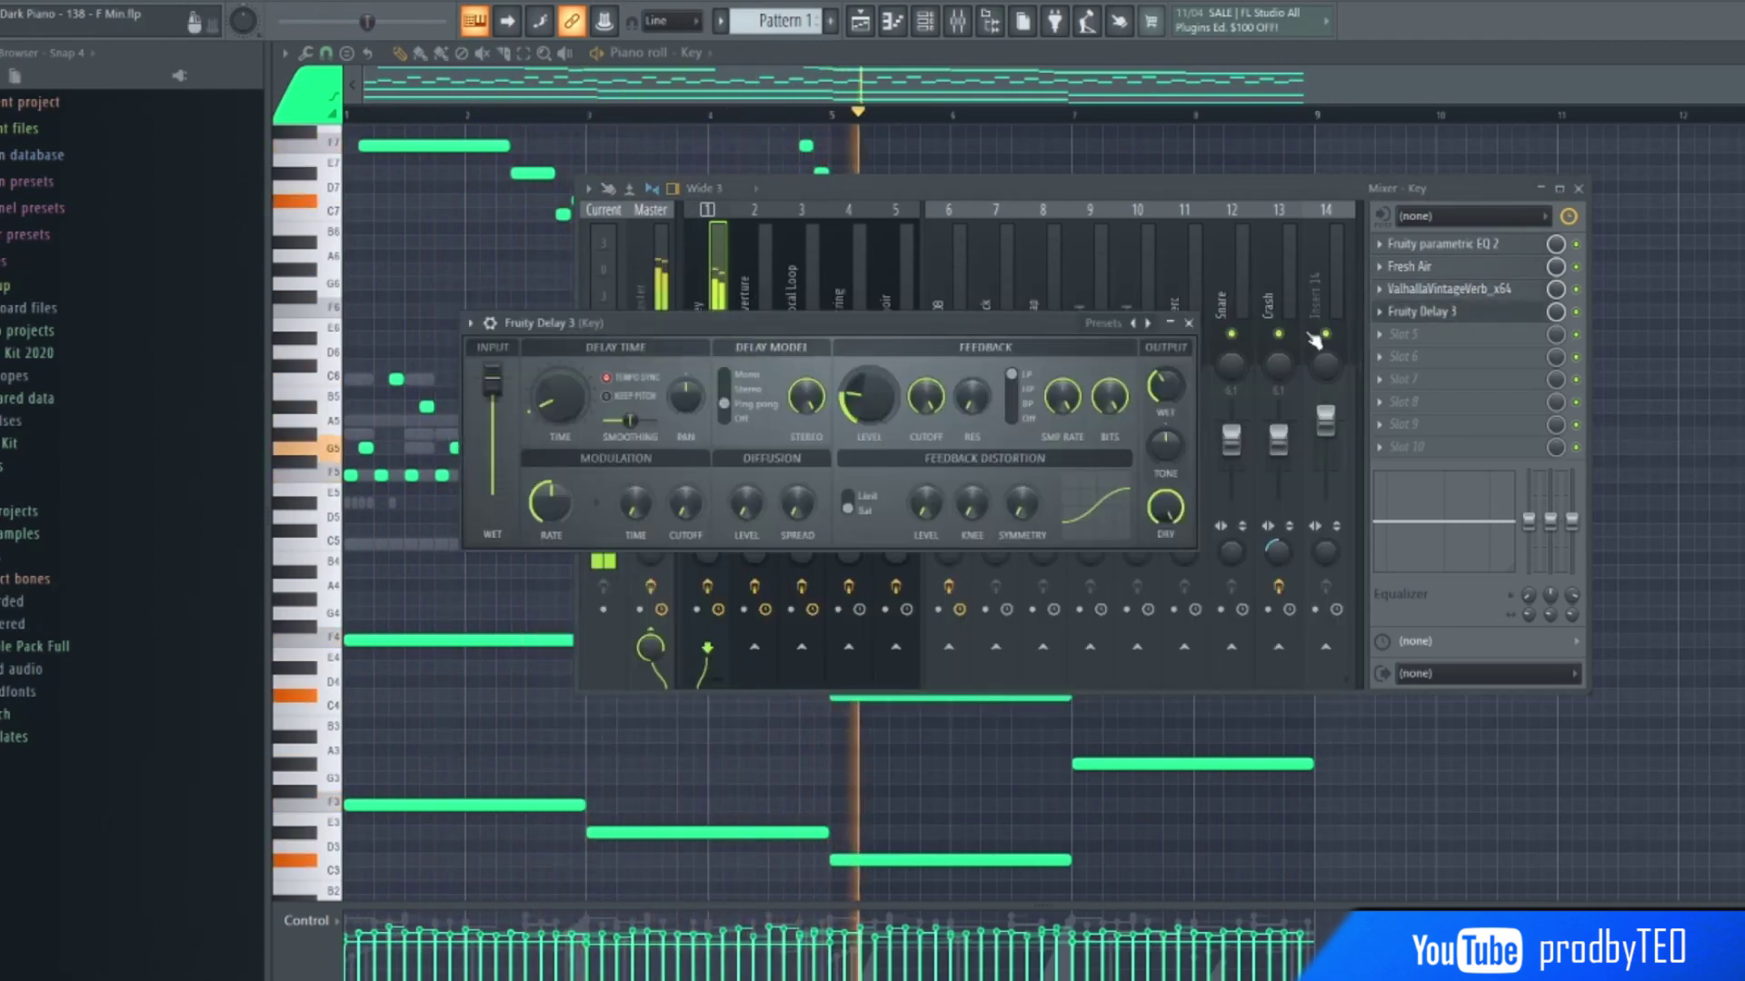
click(1188, 324)
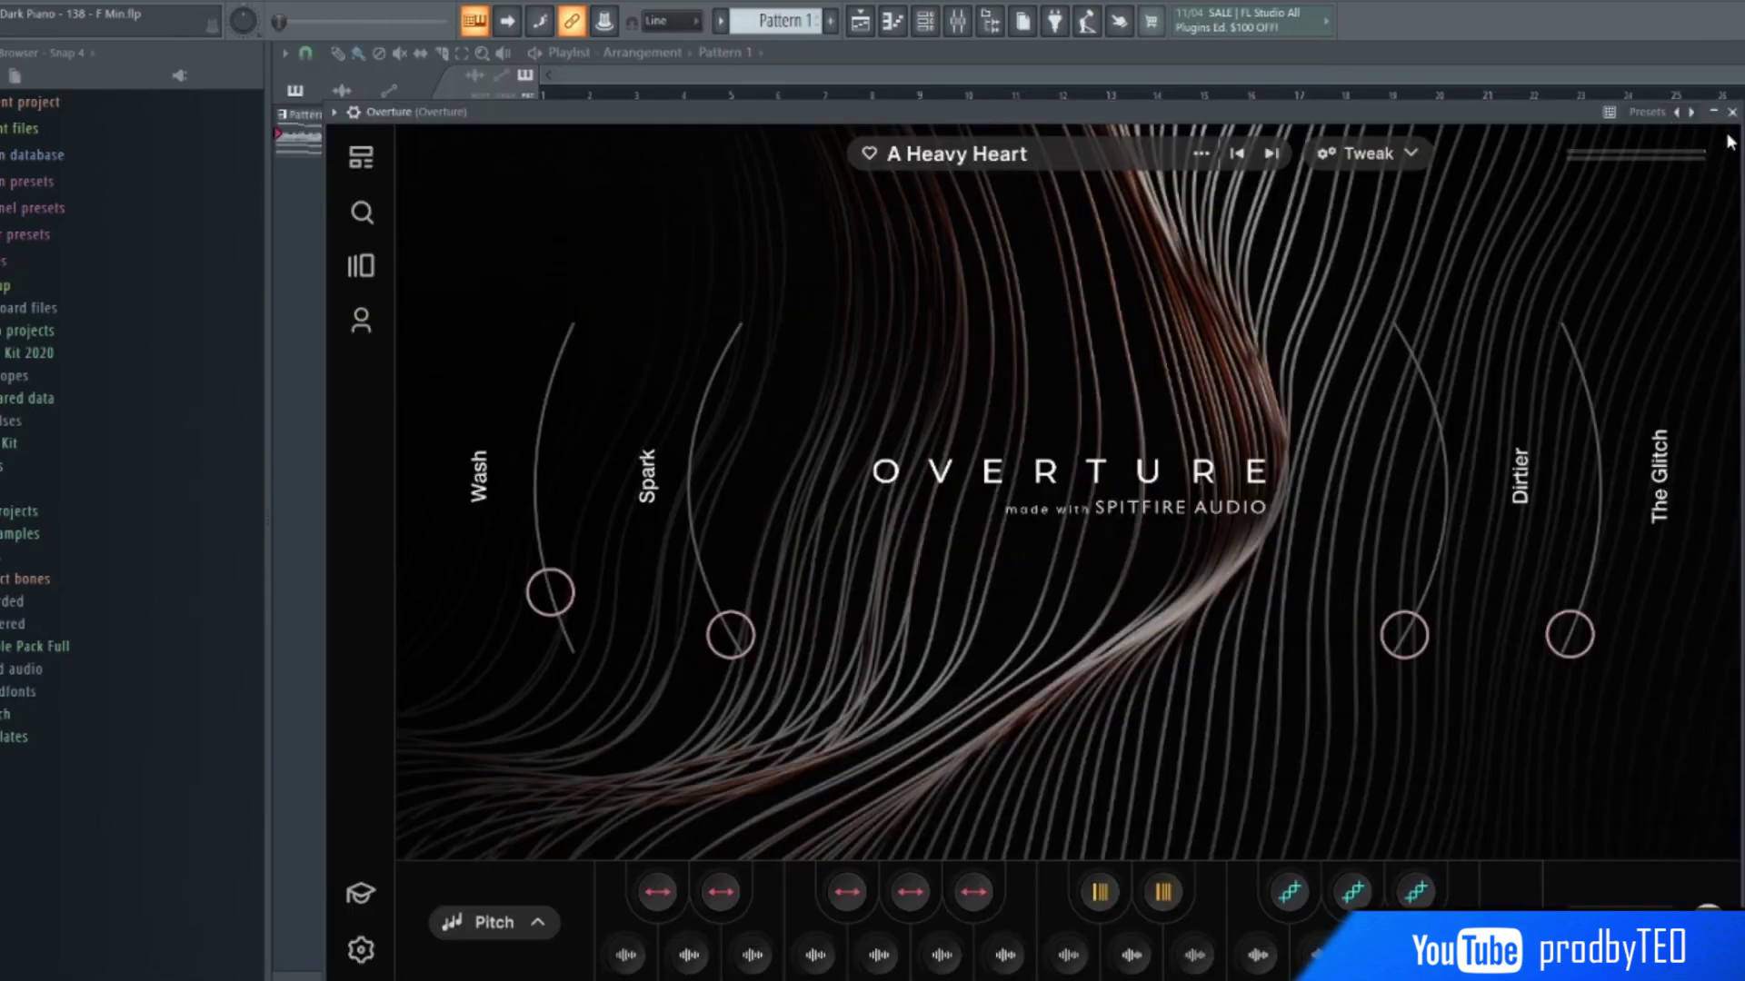
- Close the Overture instrument and view the Overture channel's whole note pattern in the piano roll
click(1732, 112)
click(642, 275)
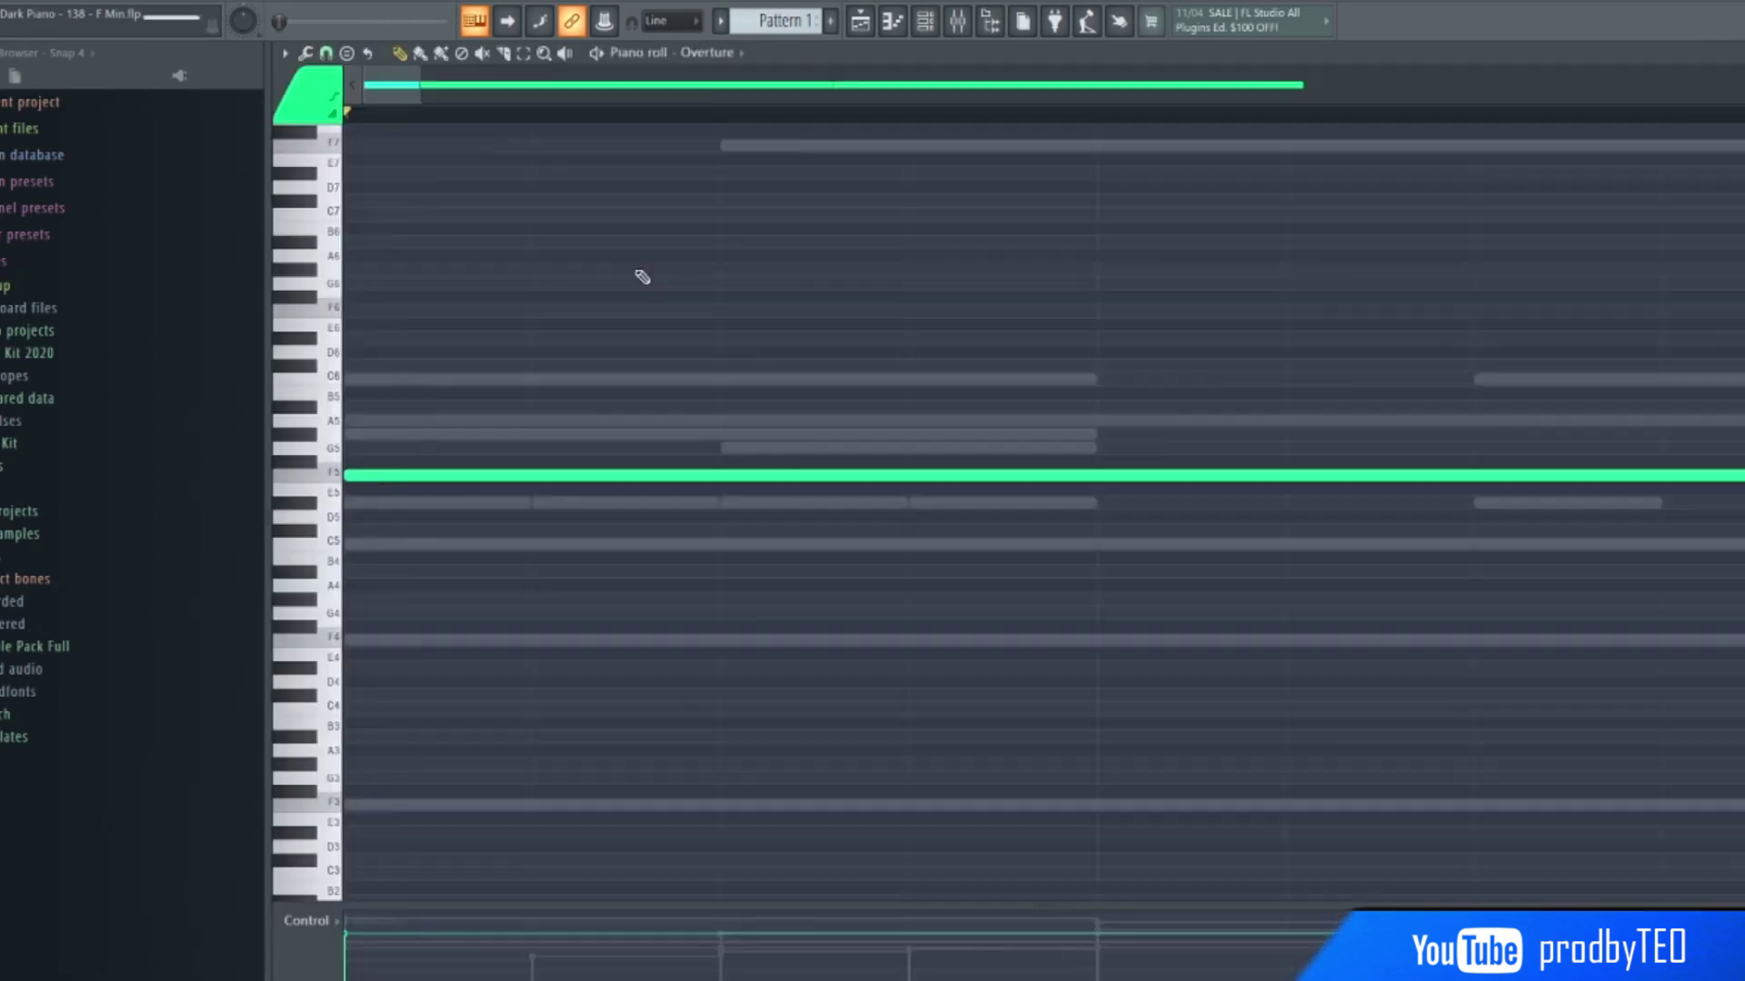
scroll(827, 475, up, 2)
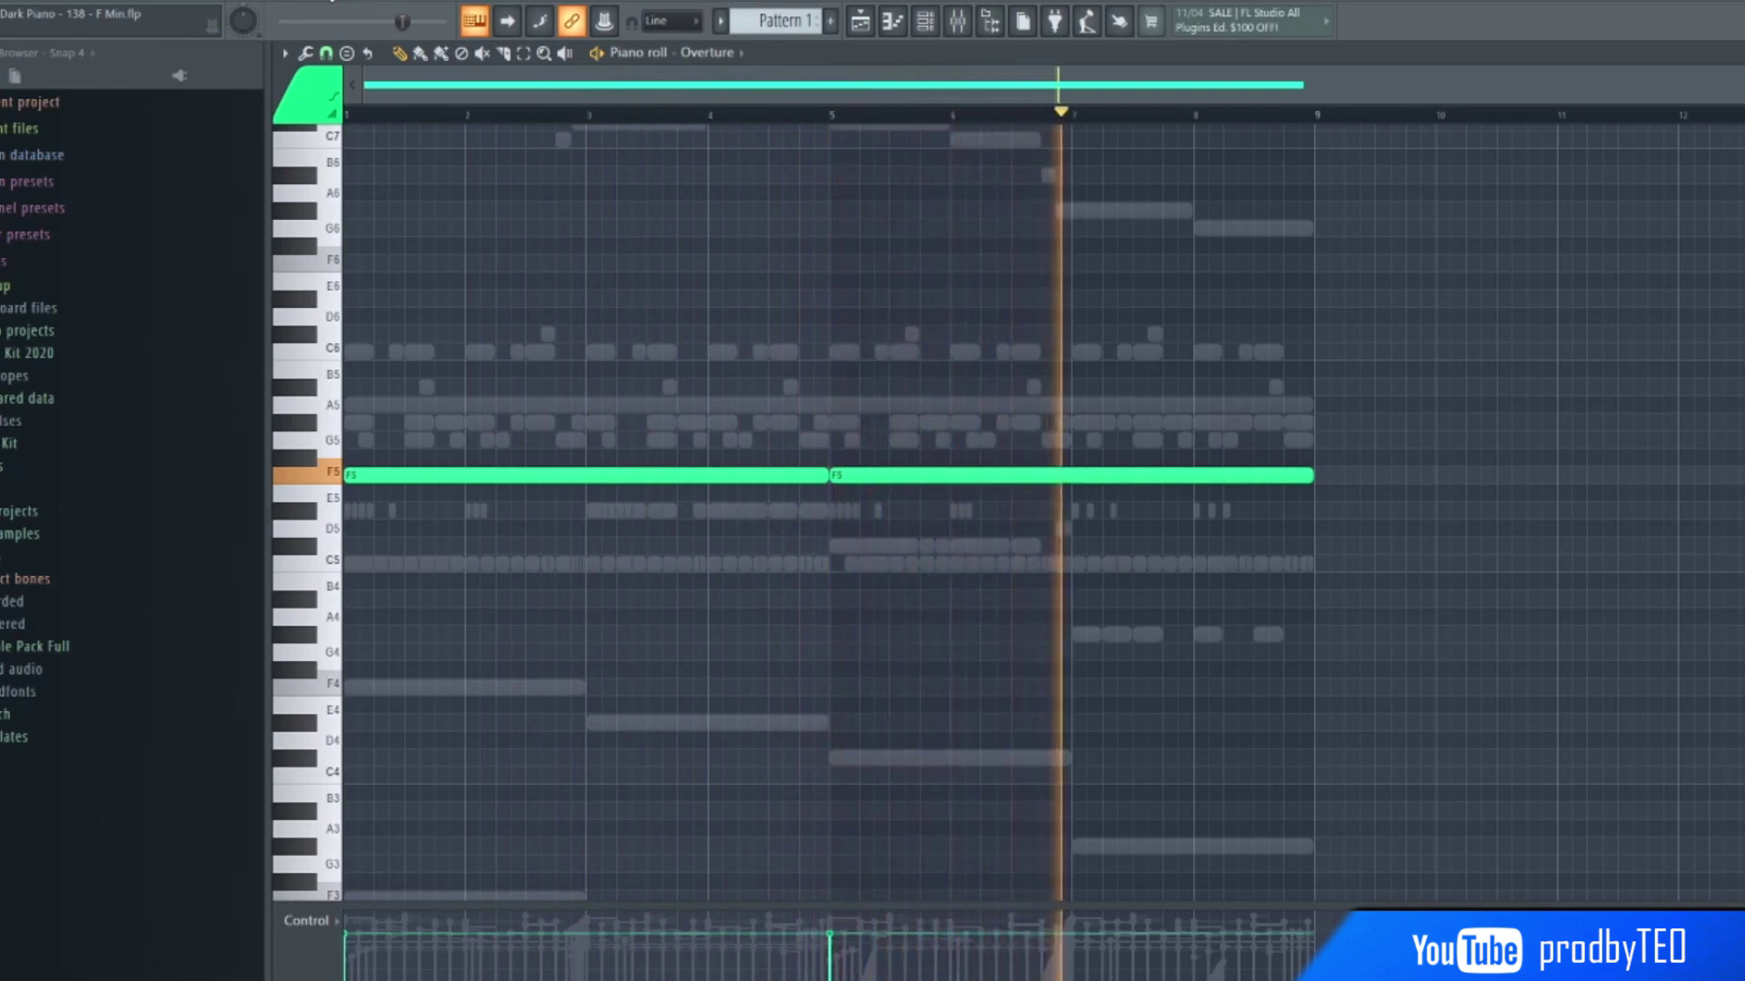
- Examine the Fruity parametric EQ 2 and ShaperBox2 settings on the Overture mixer track
click(959, 22)
click(1431, 243)
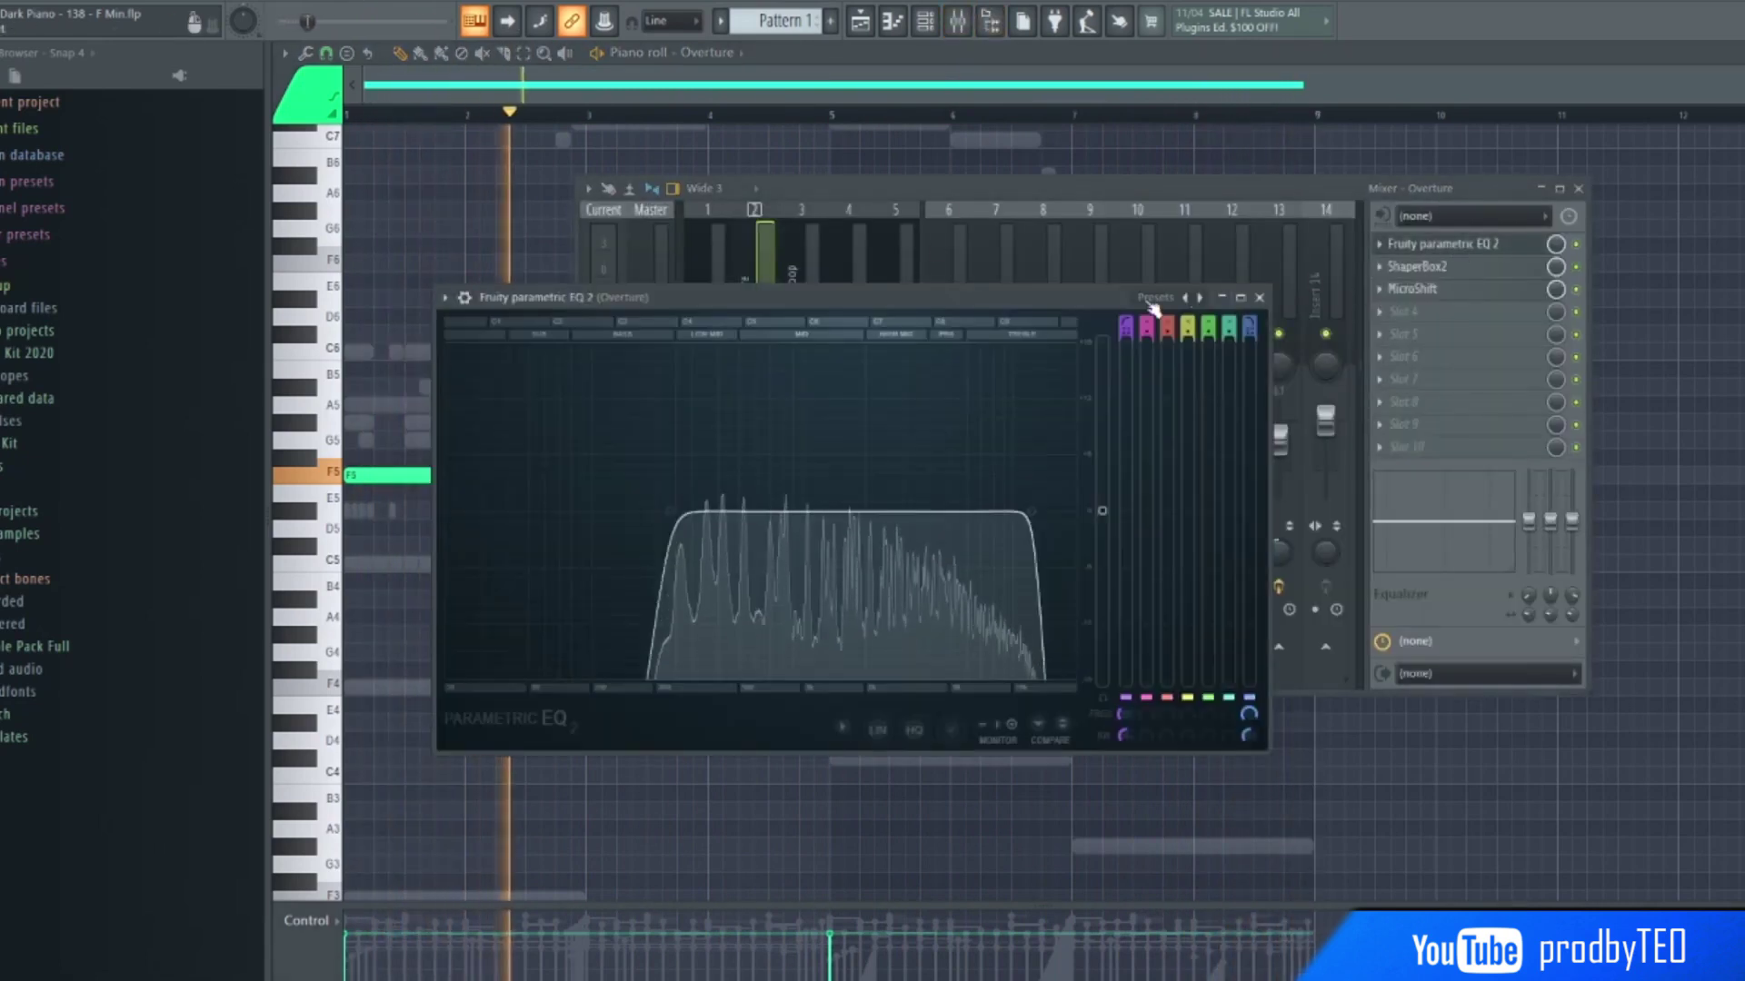
drag(1023, 293, 1051, 229)
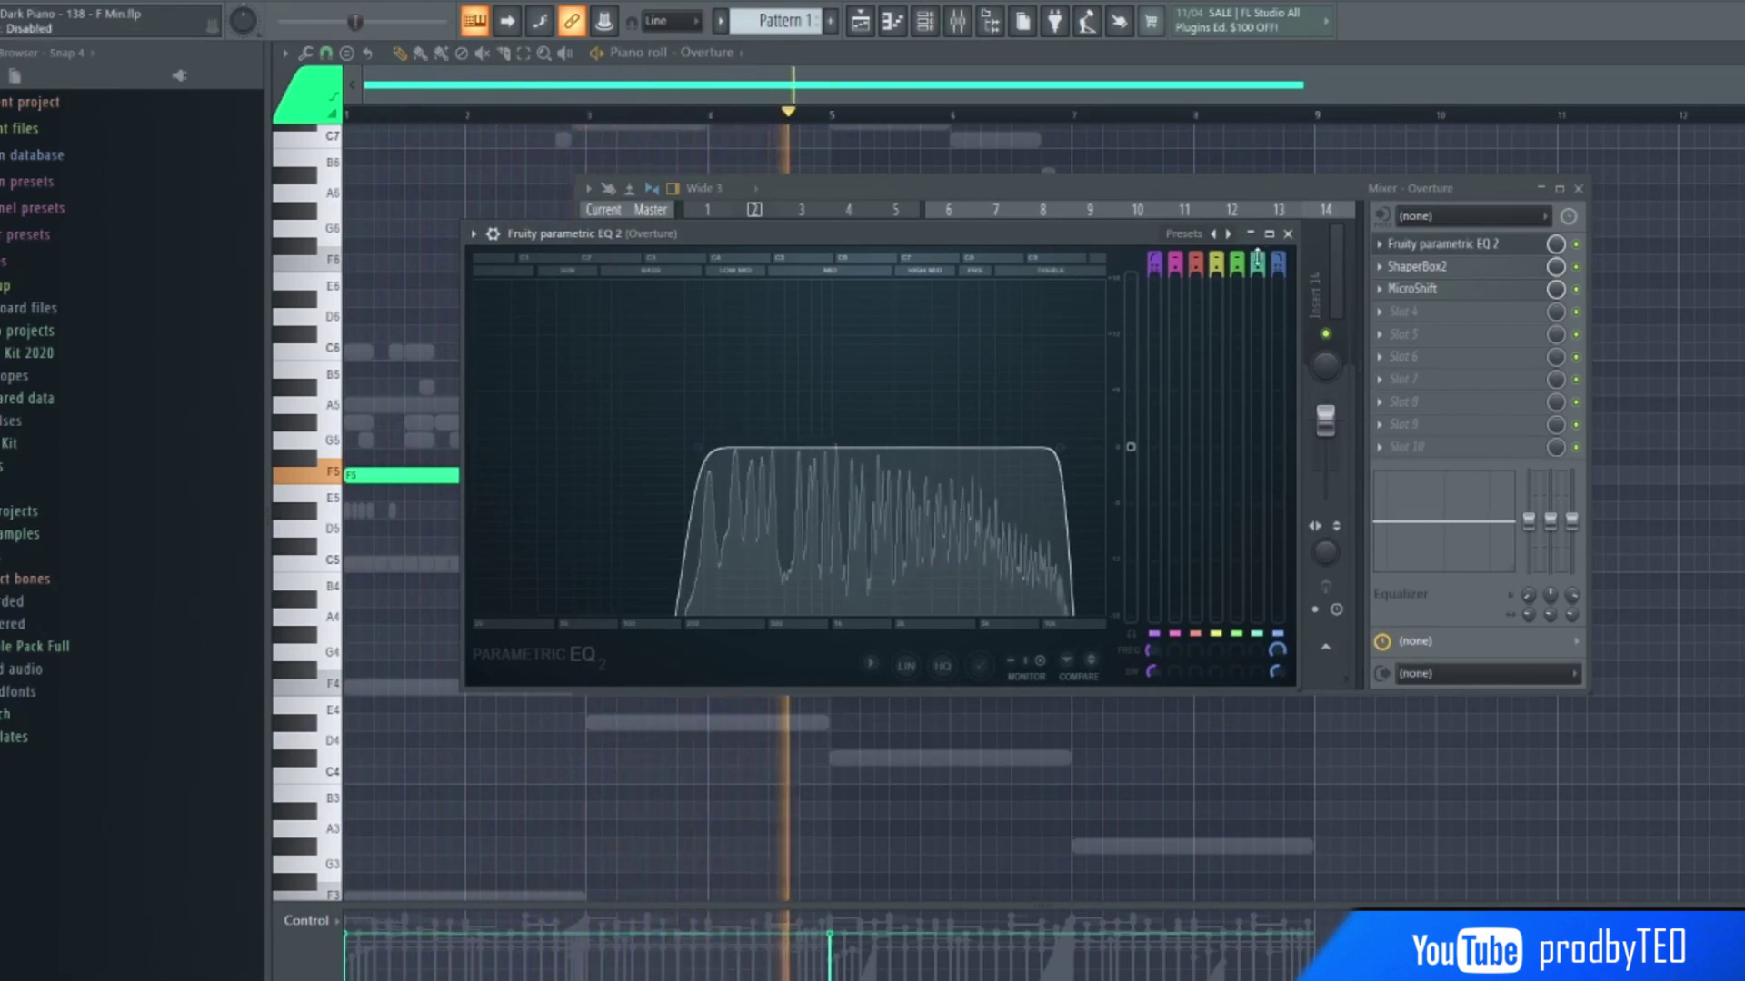
click(1289, 234)
click(1420, 266)
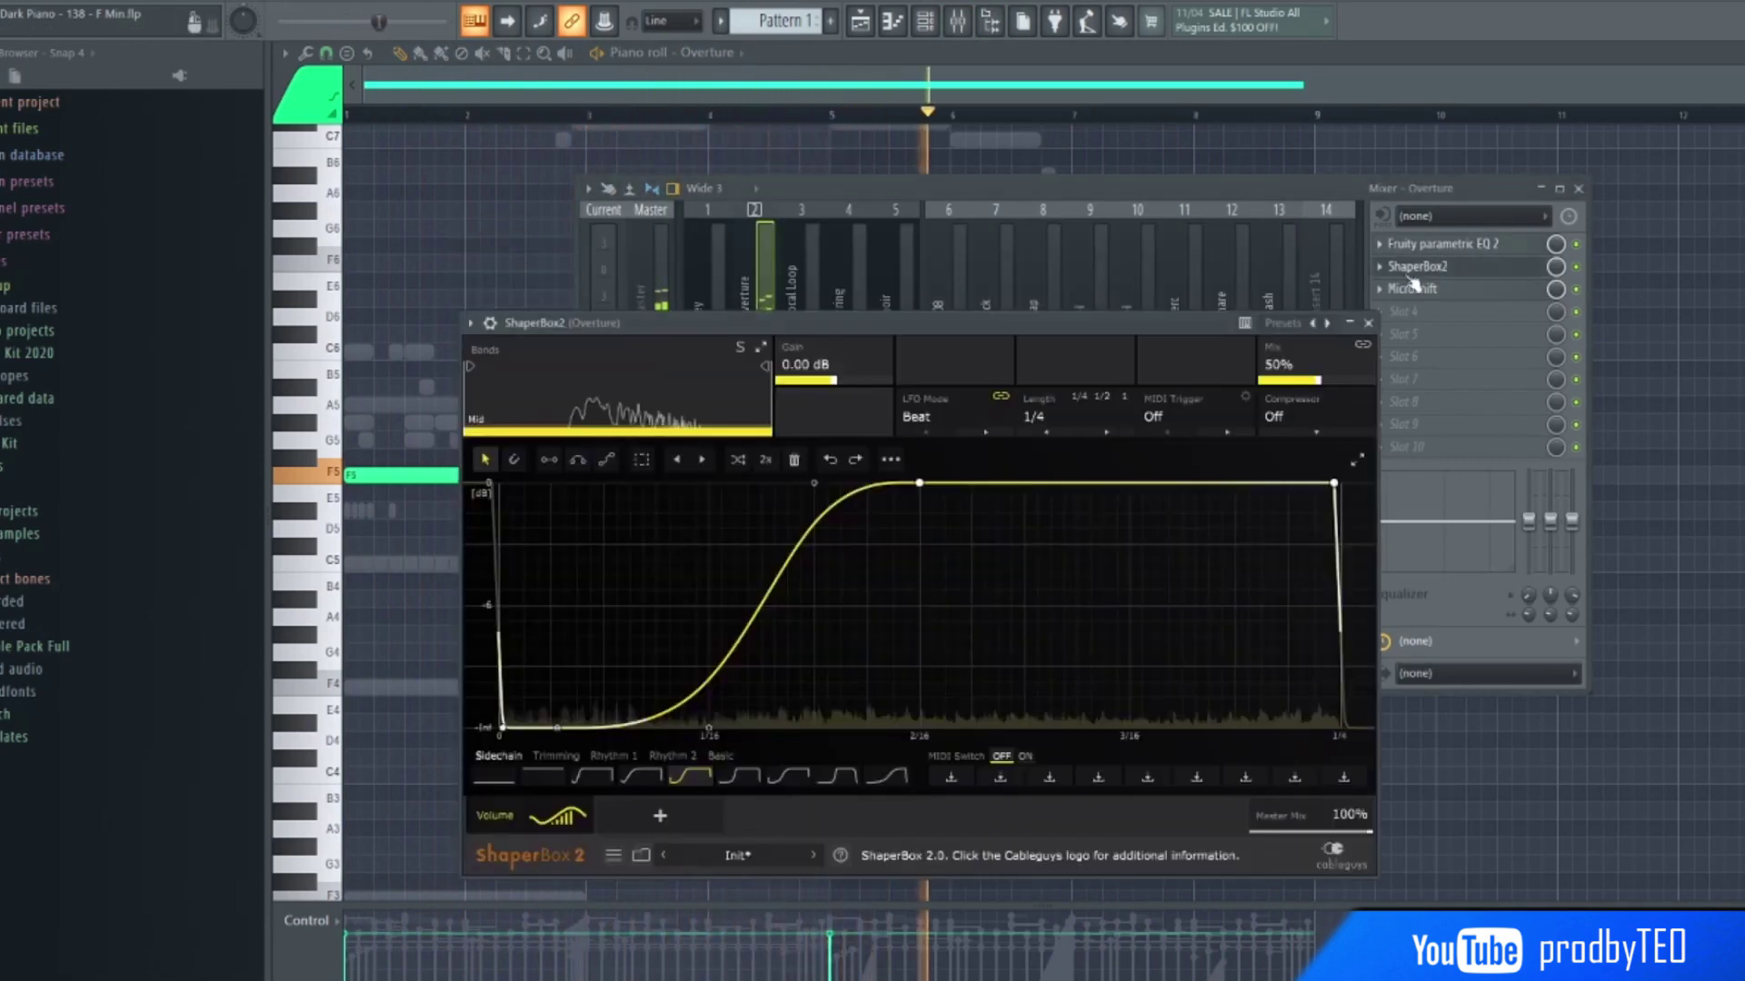
drag(1106, 319, 1089, 191)
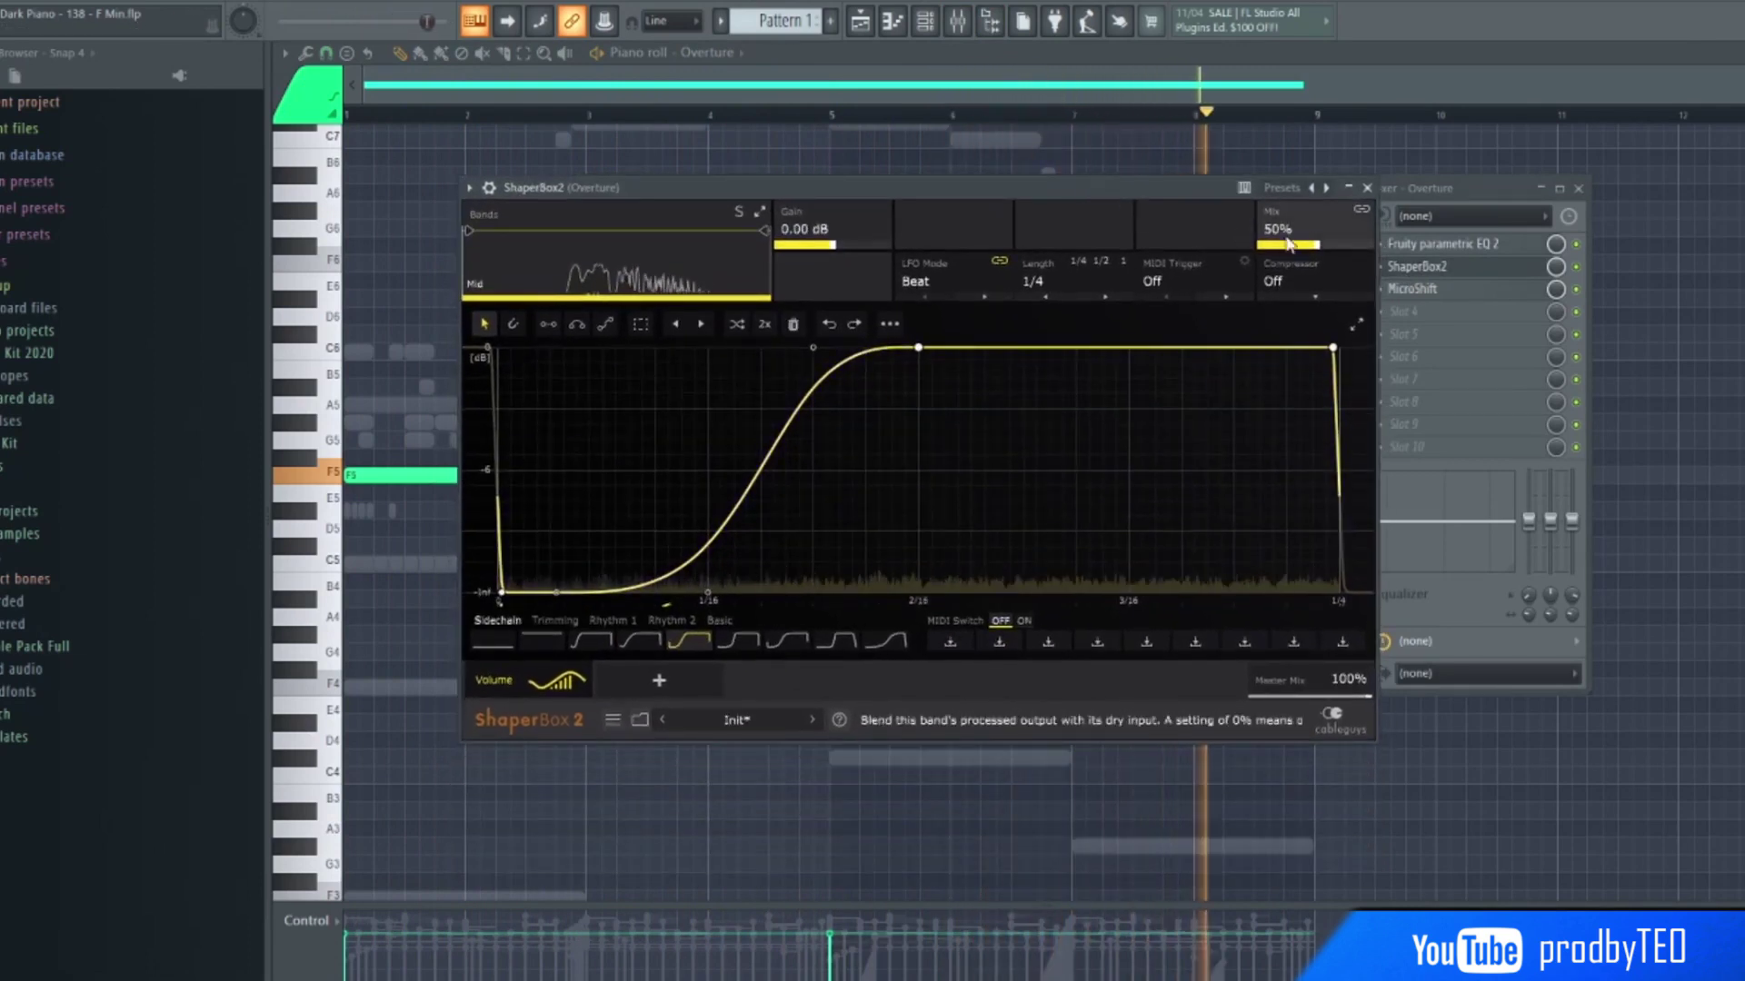
click(1366, 187)
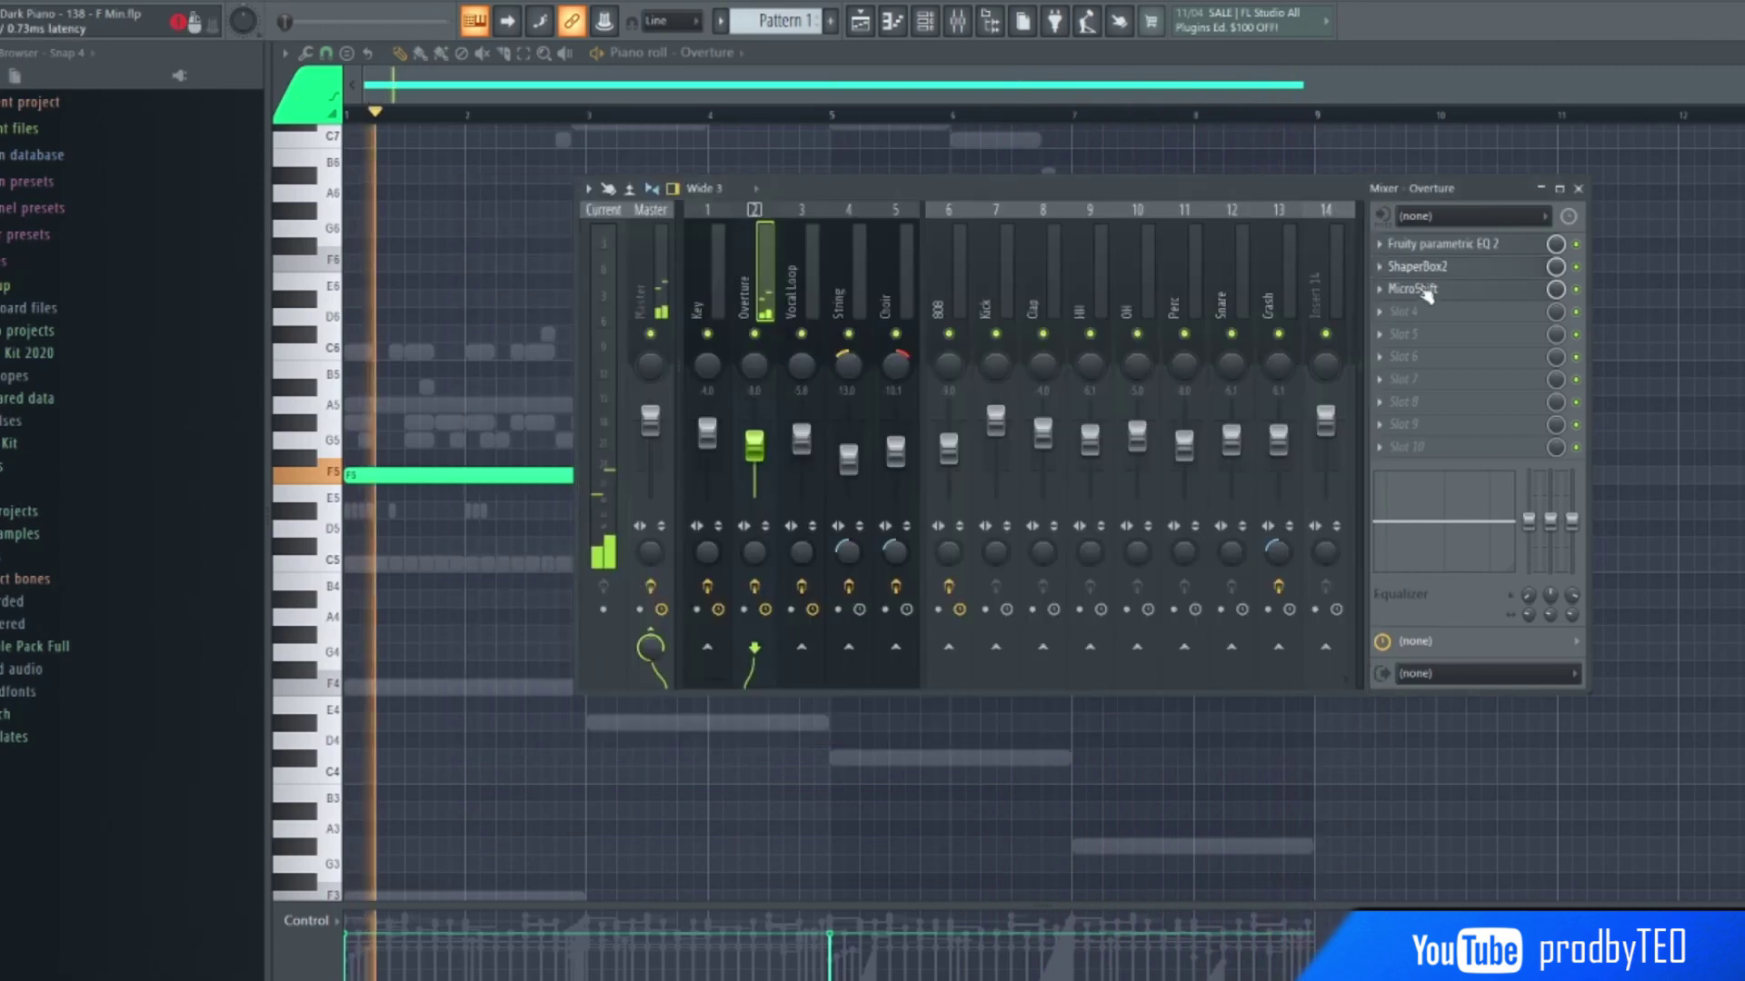
- Examine the MicroShift settings on the Overture mixer track and close the mixer
click(1412, 288)
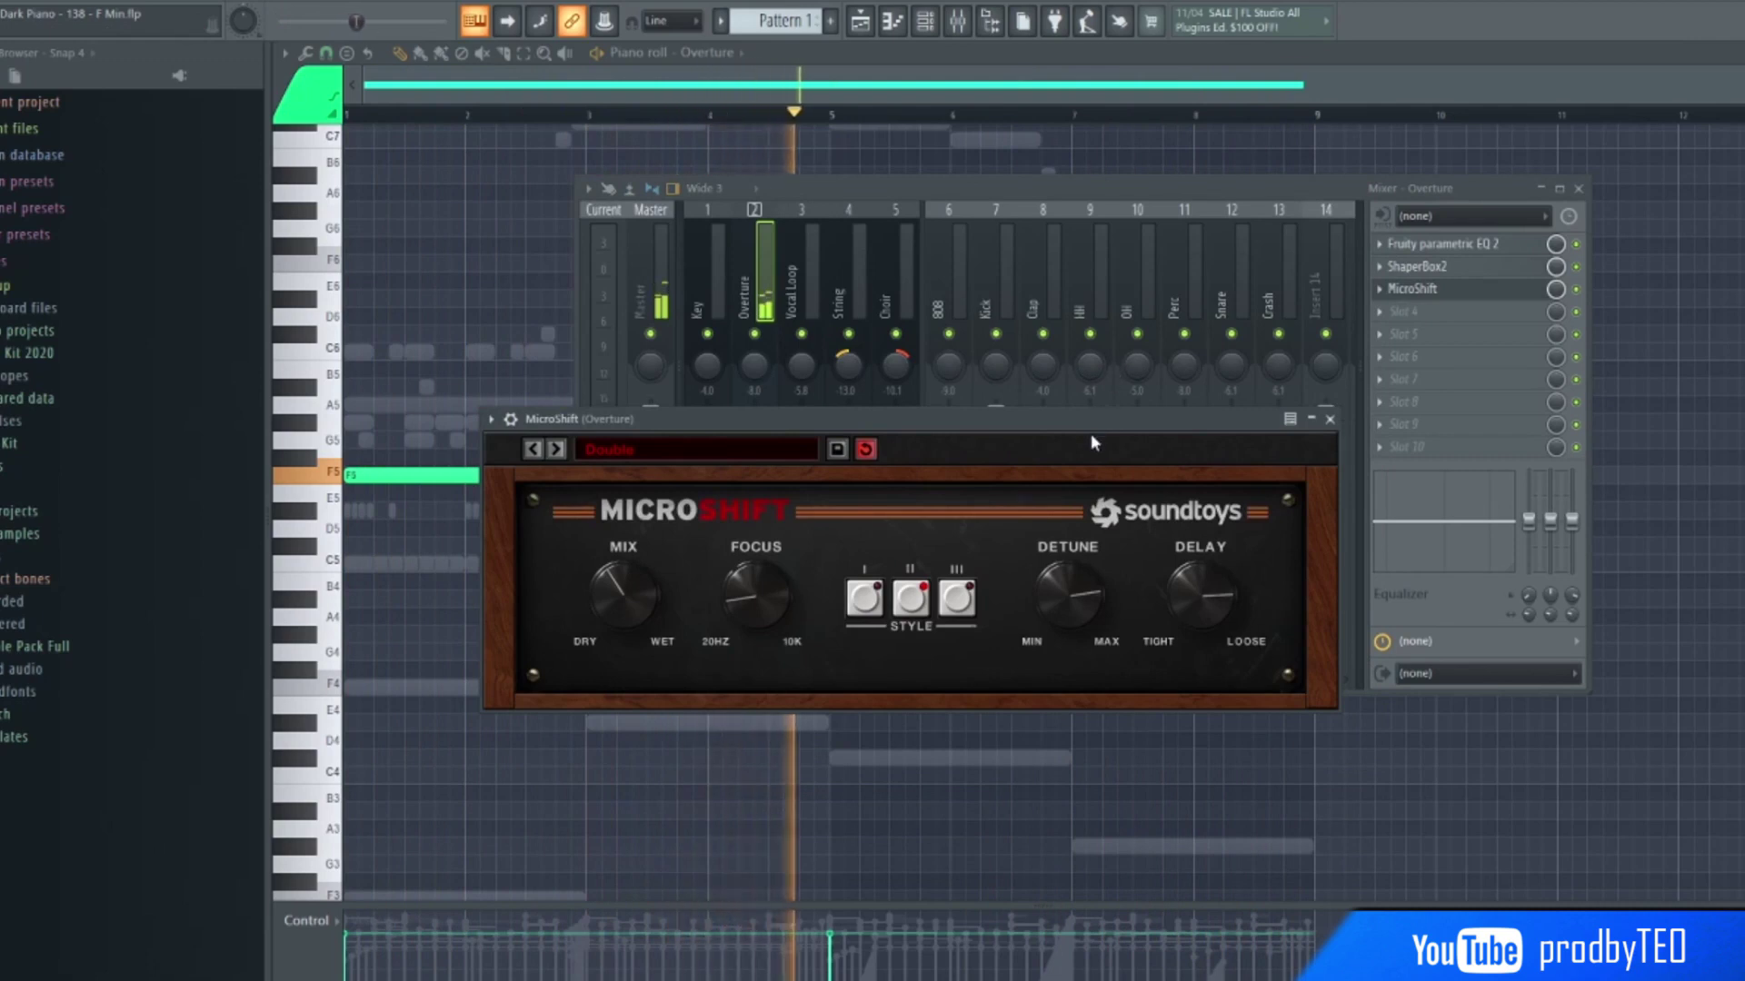
drag(1028, 422, 1075, 323)
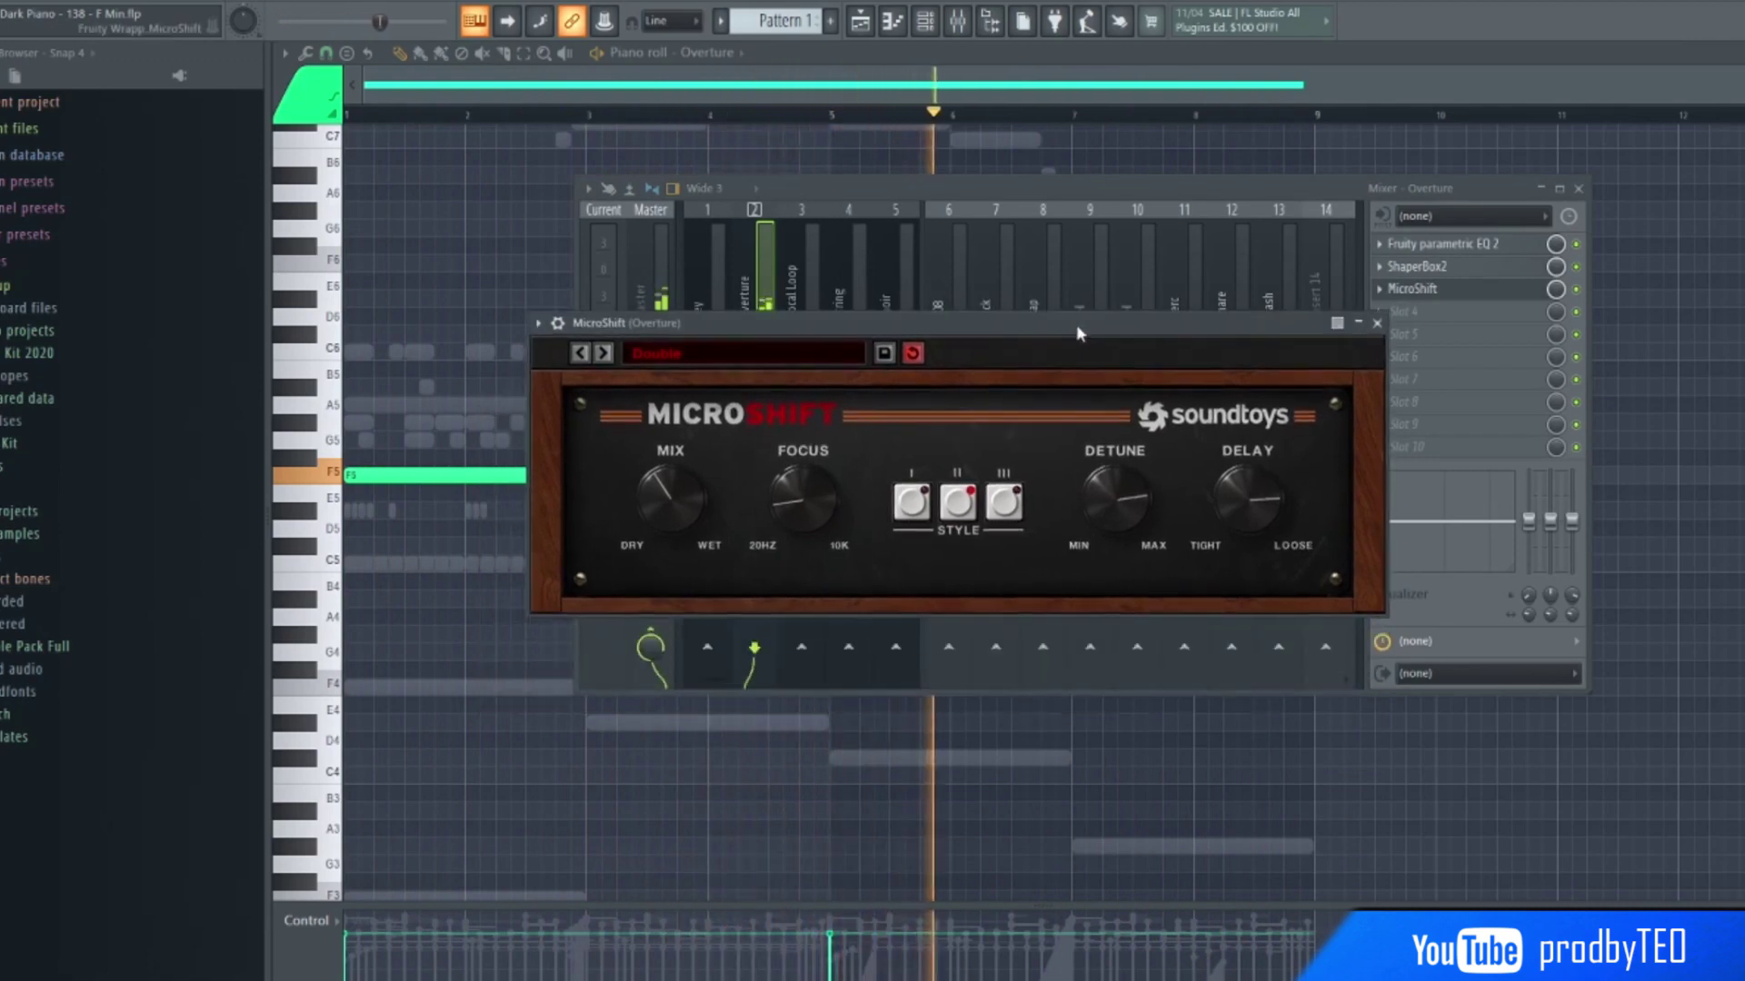
click(1378, 324)
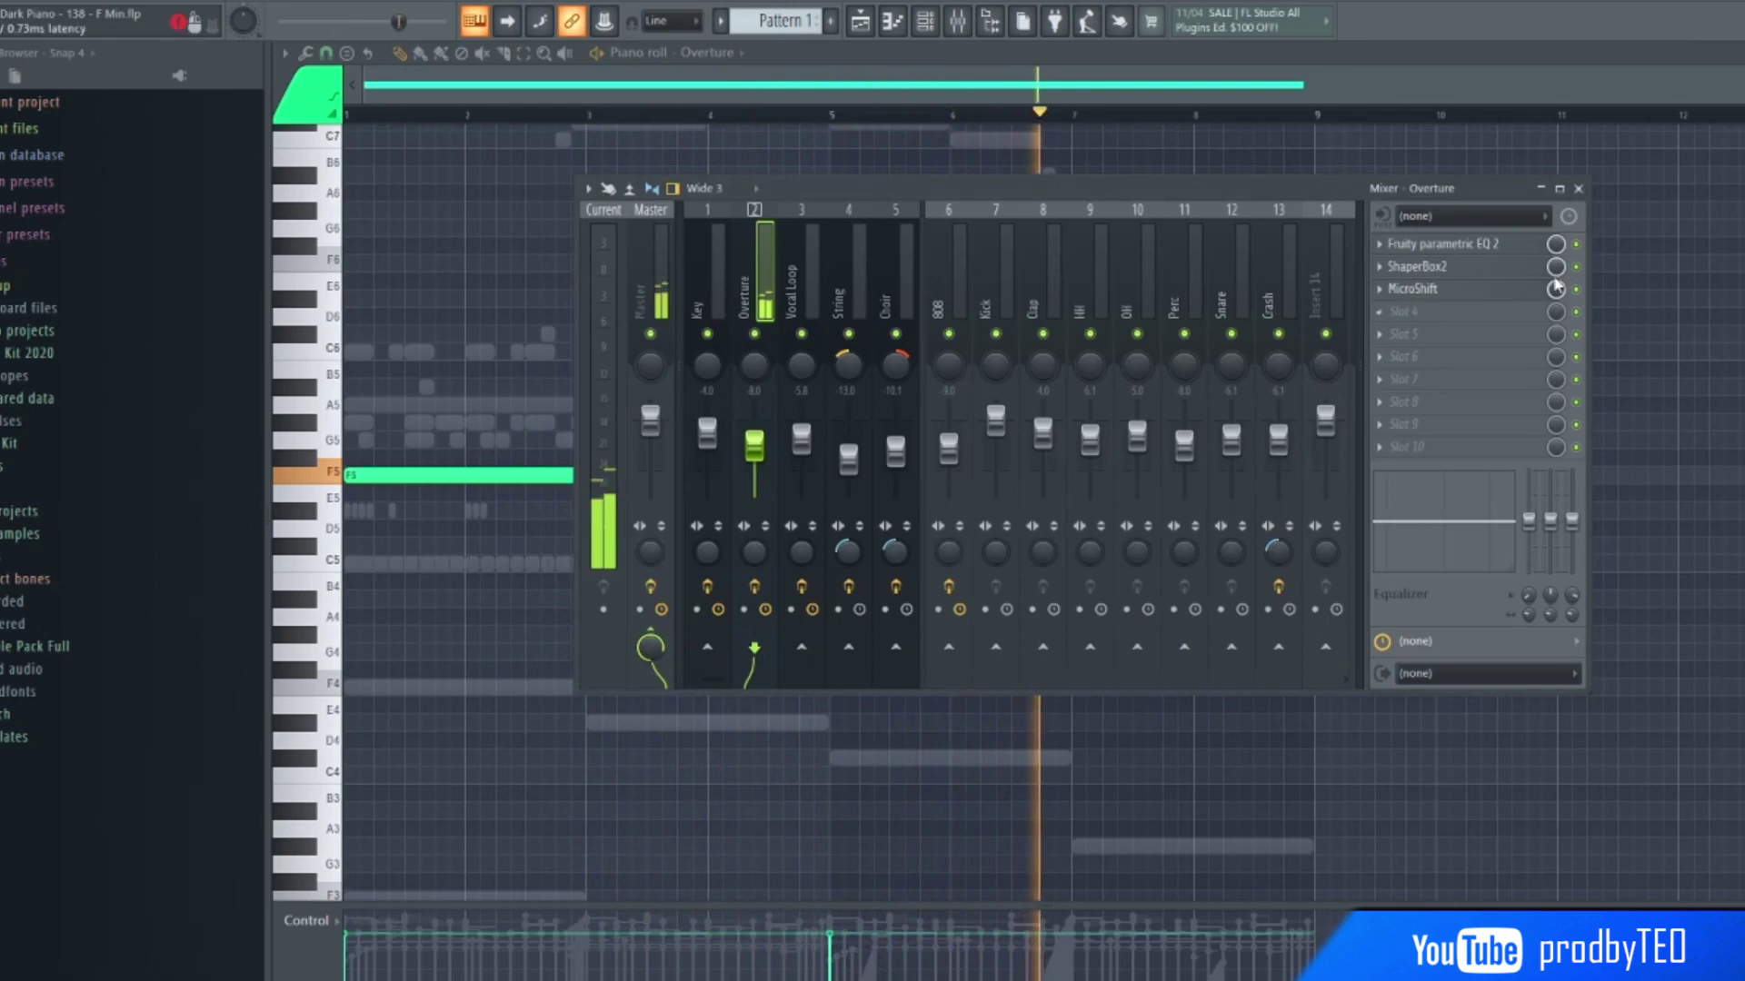
click(1578, 189)
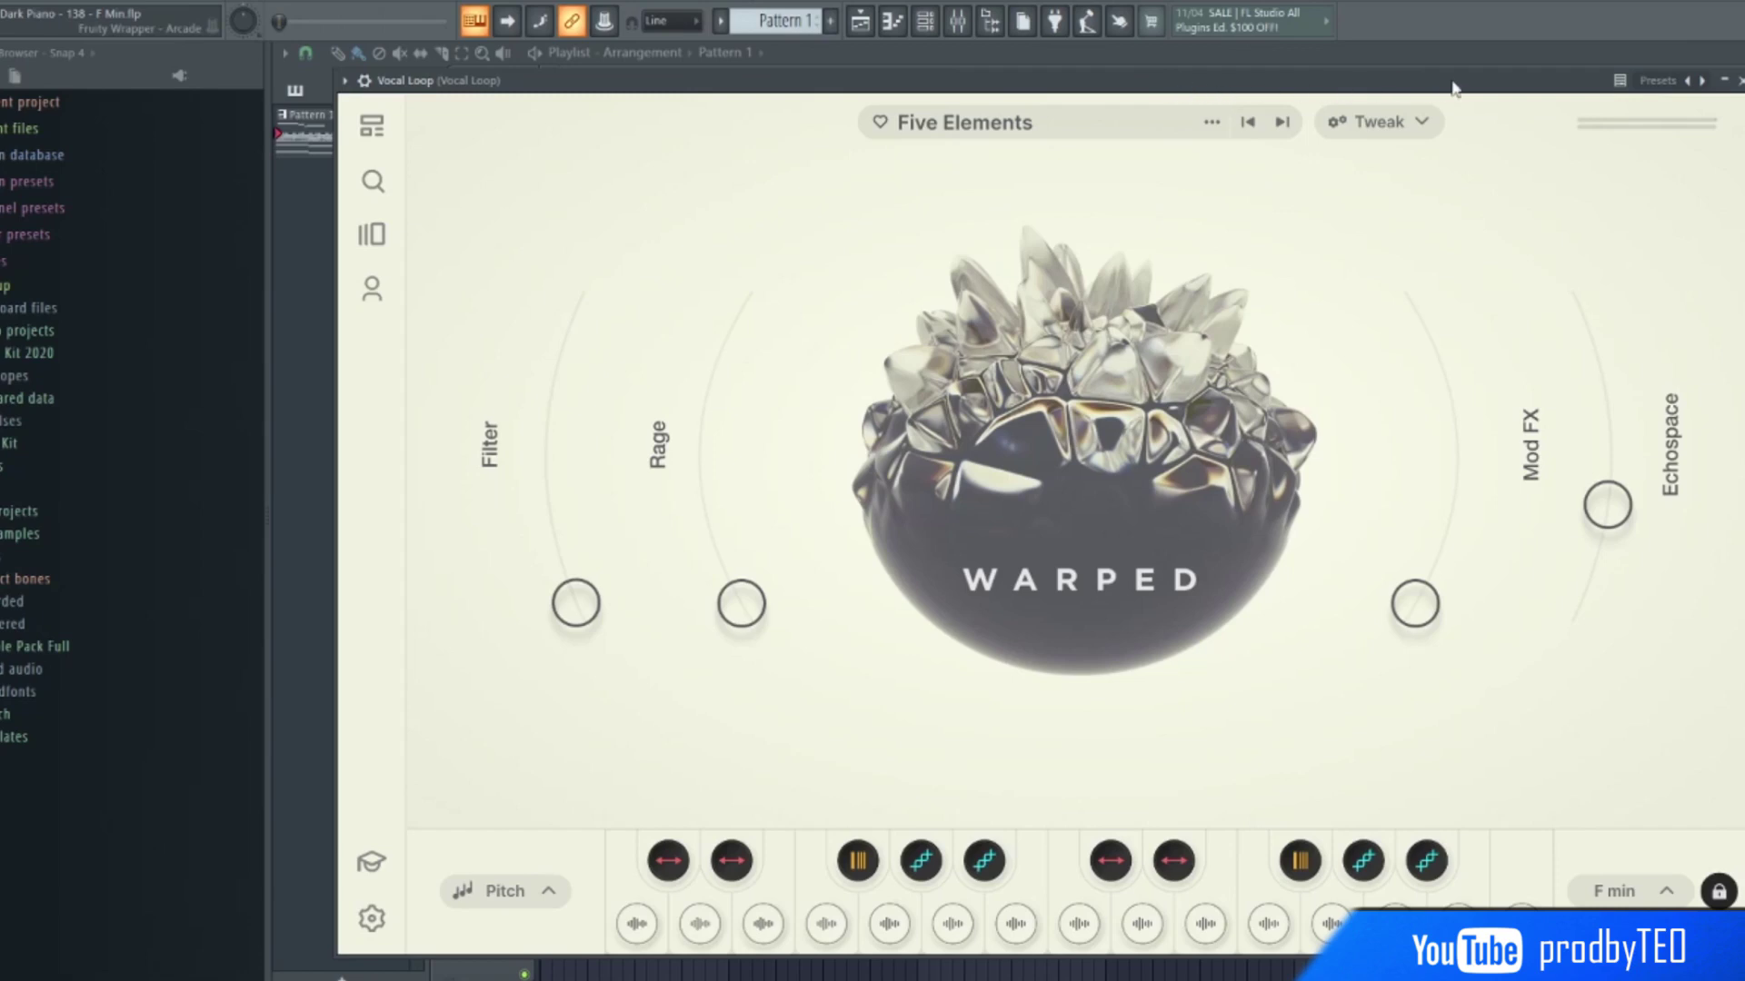
- Close the Vocal Loop instrument and view the Vocal Loop channel's notes in the piano roll
click(1735, 81)
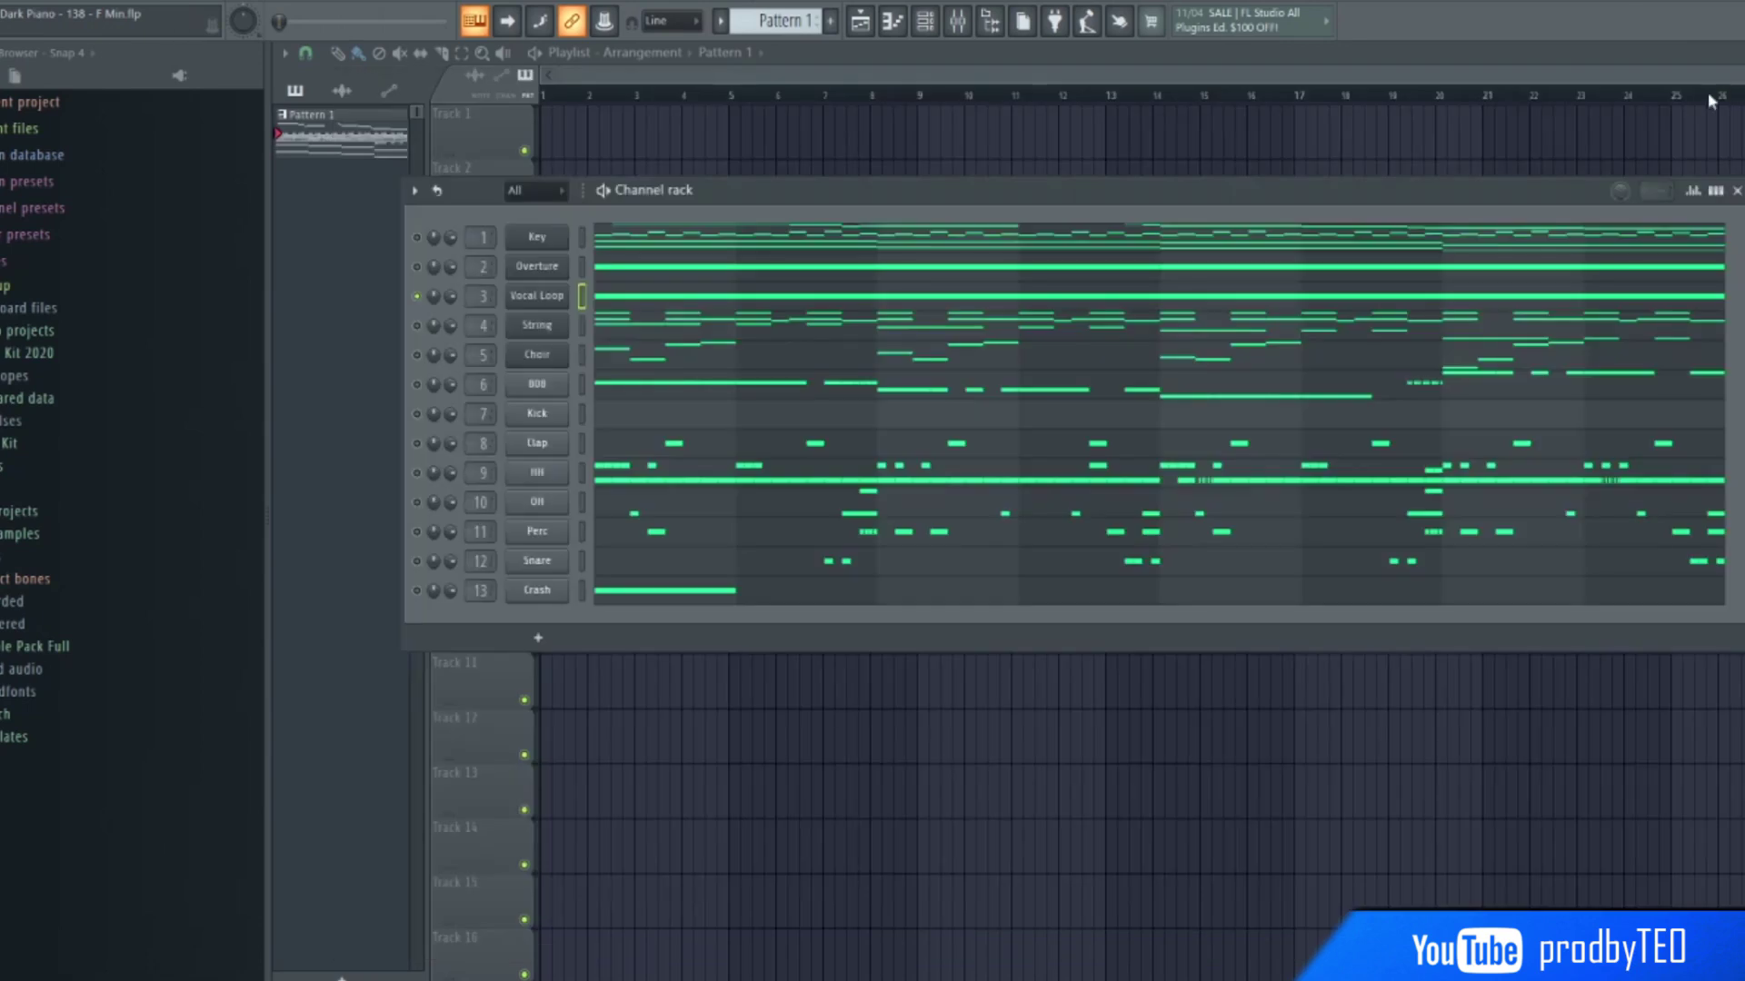
click(633, 297)
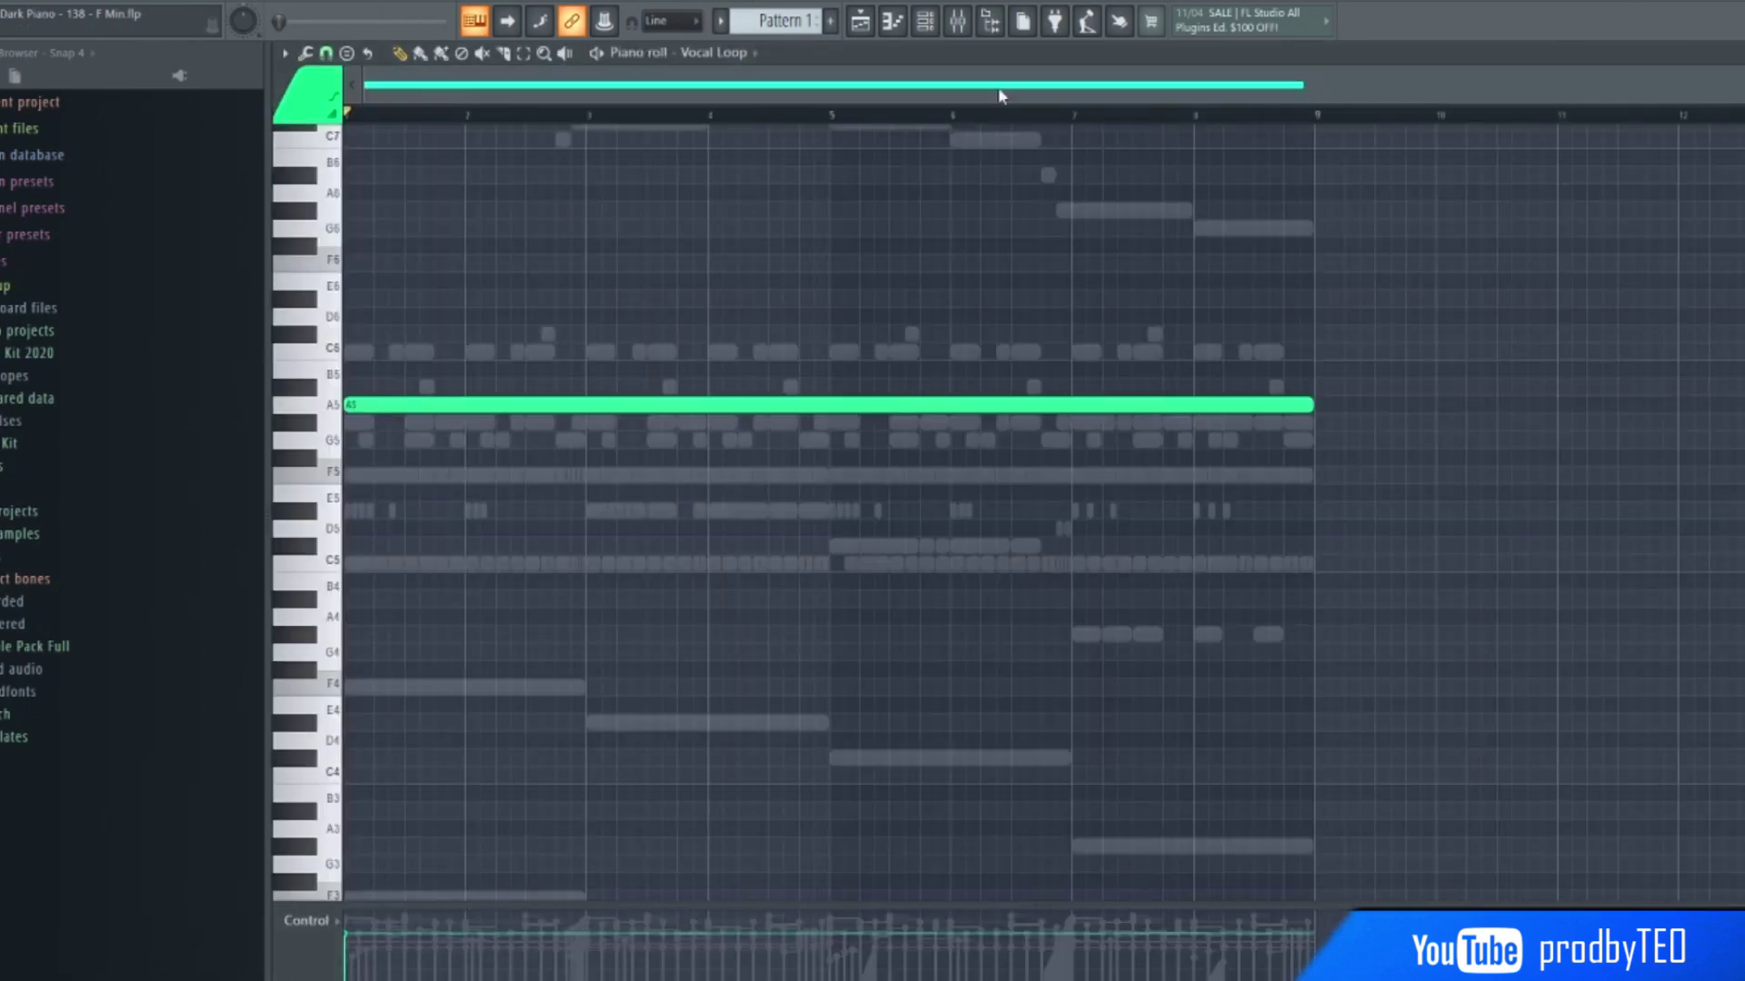
scroll(827, 404, up, 1)
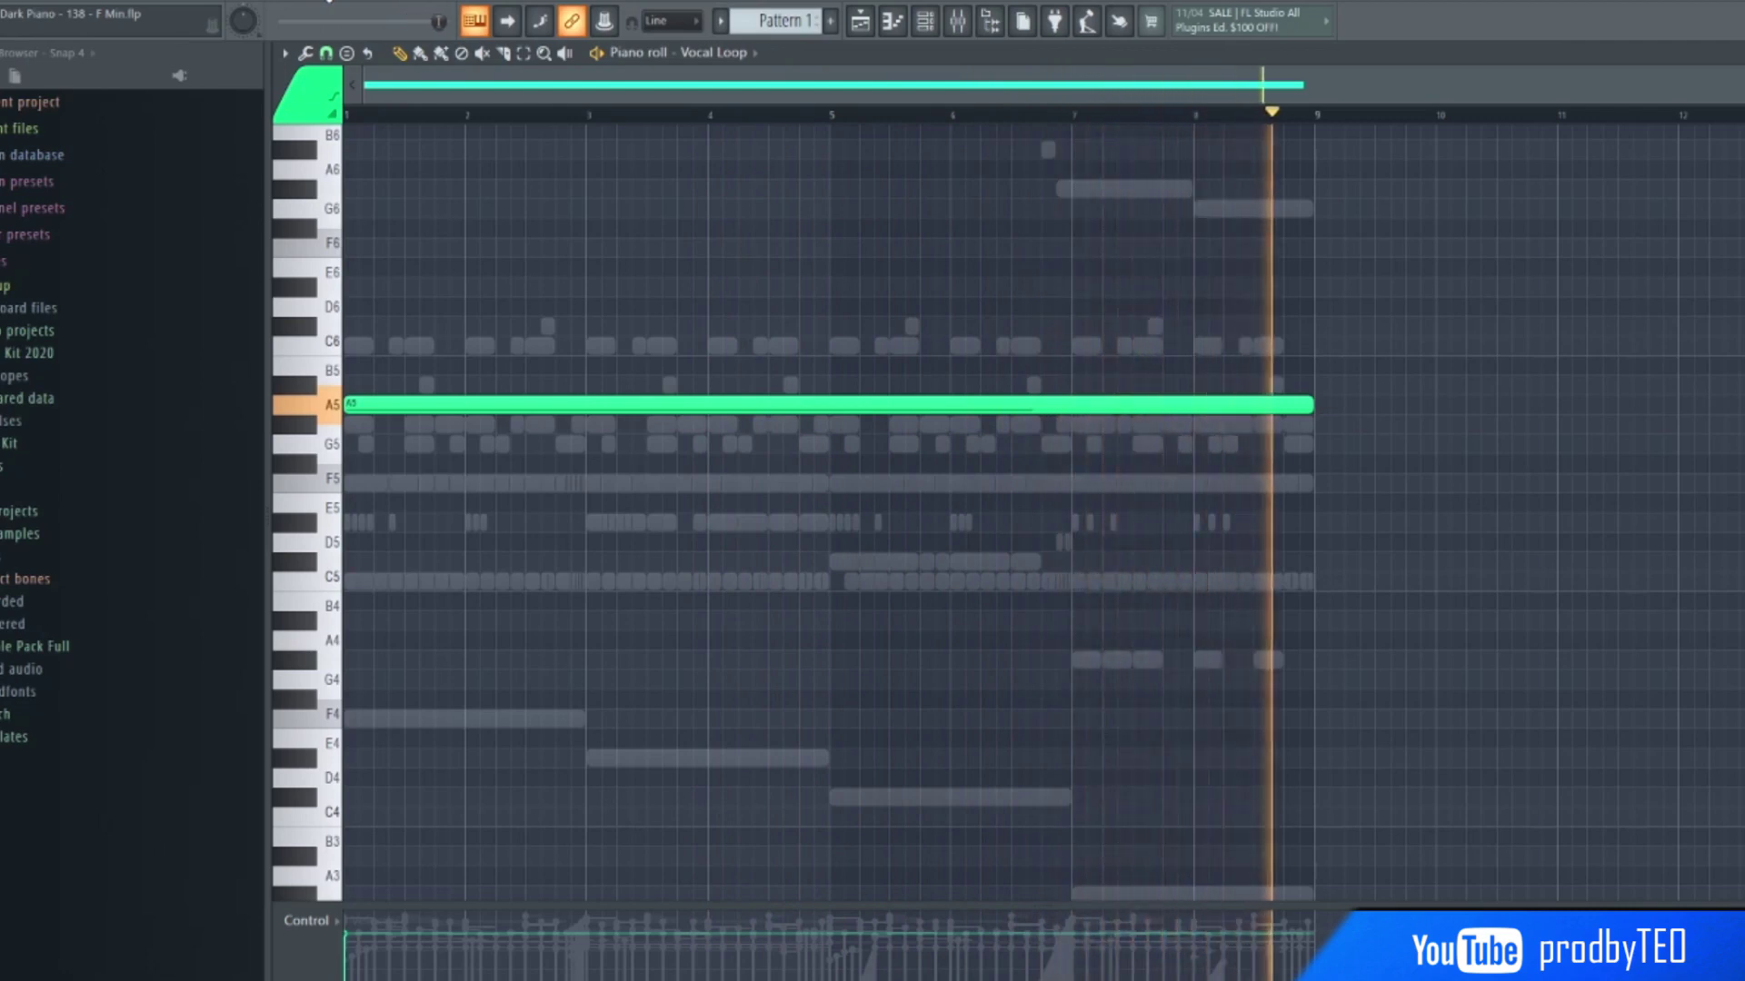
- Examine the Fruity parametric EQ 2 and ValhallaVintageVerb settings on the Vocal Loop mixer track
click(965, 20)
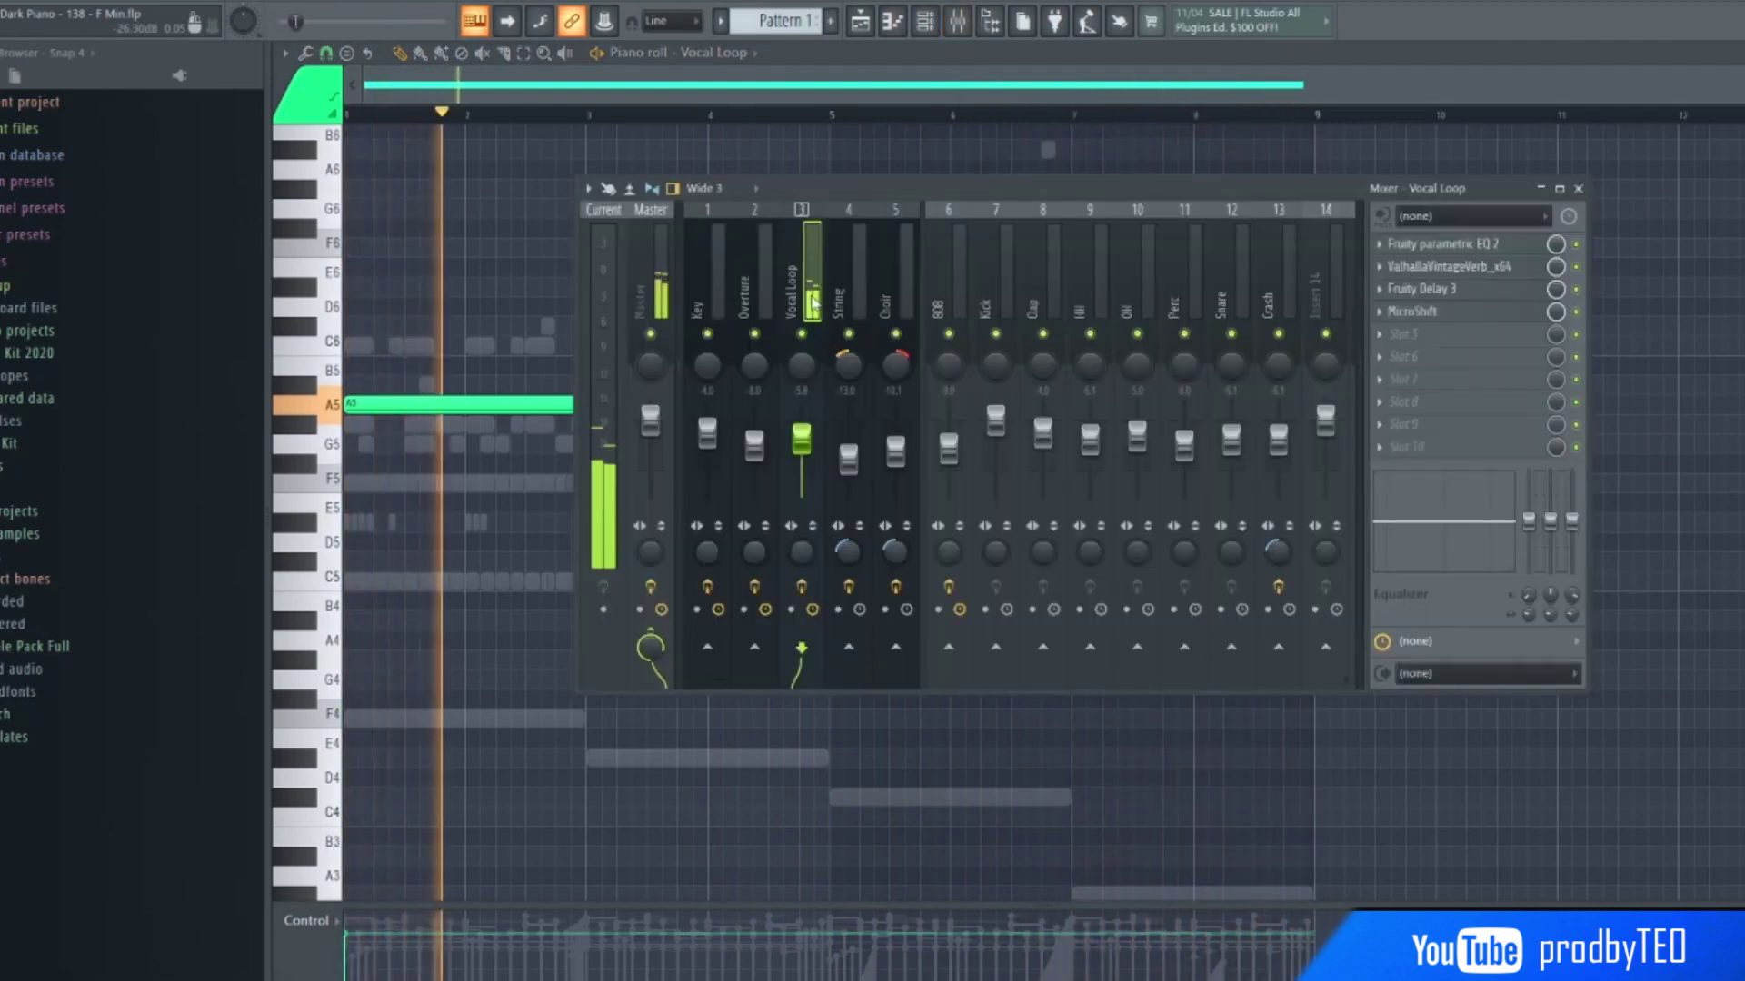
click(1432, 244)
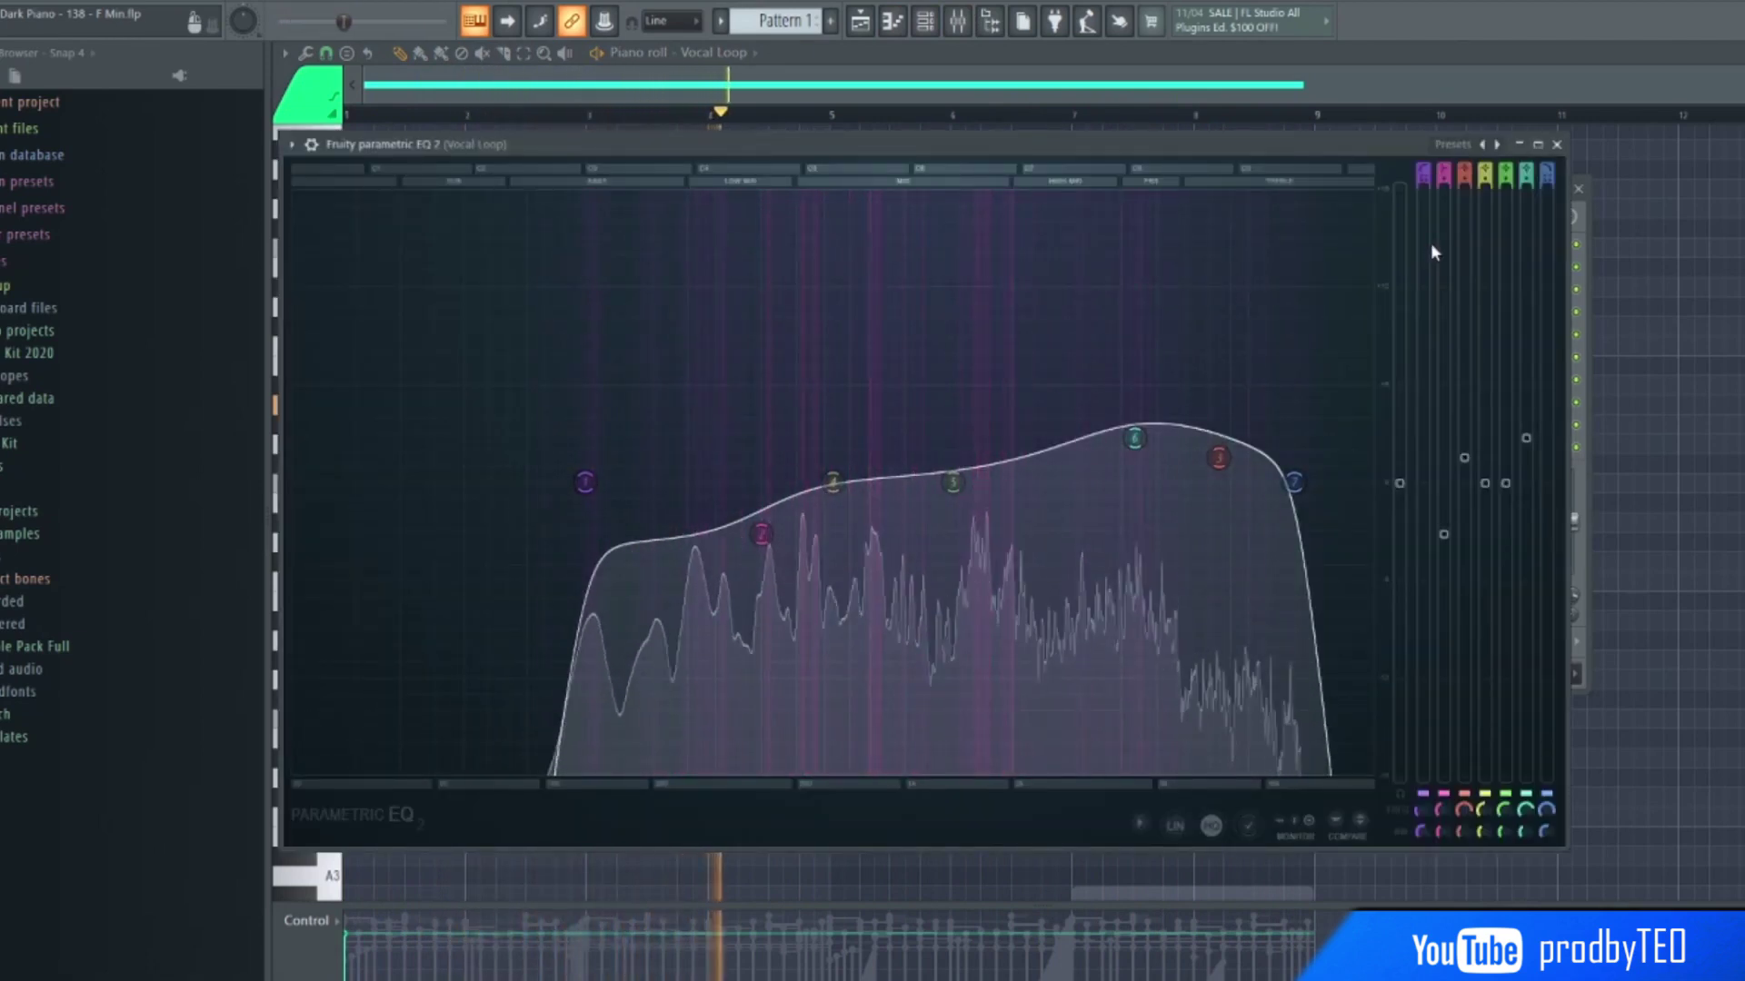
click(1557, 144)
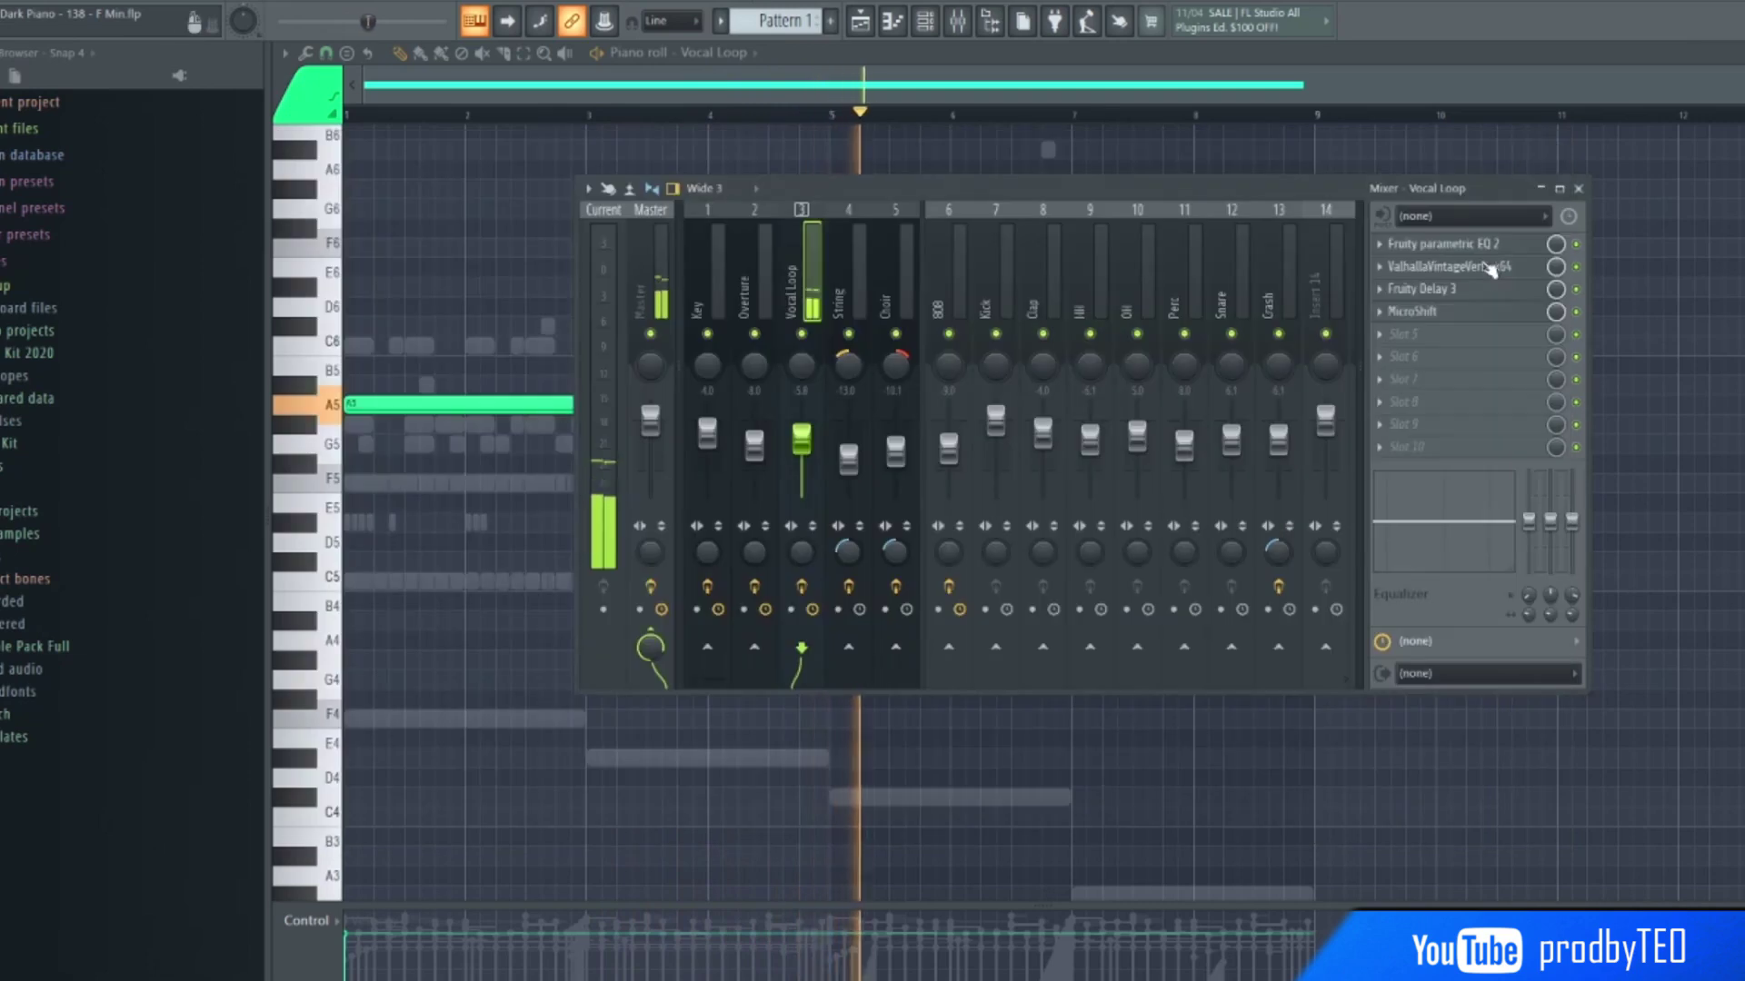
click(1454, 267)
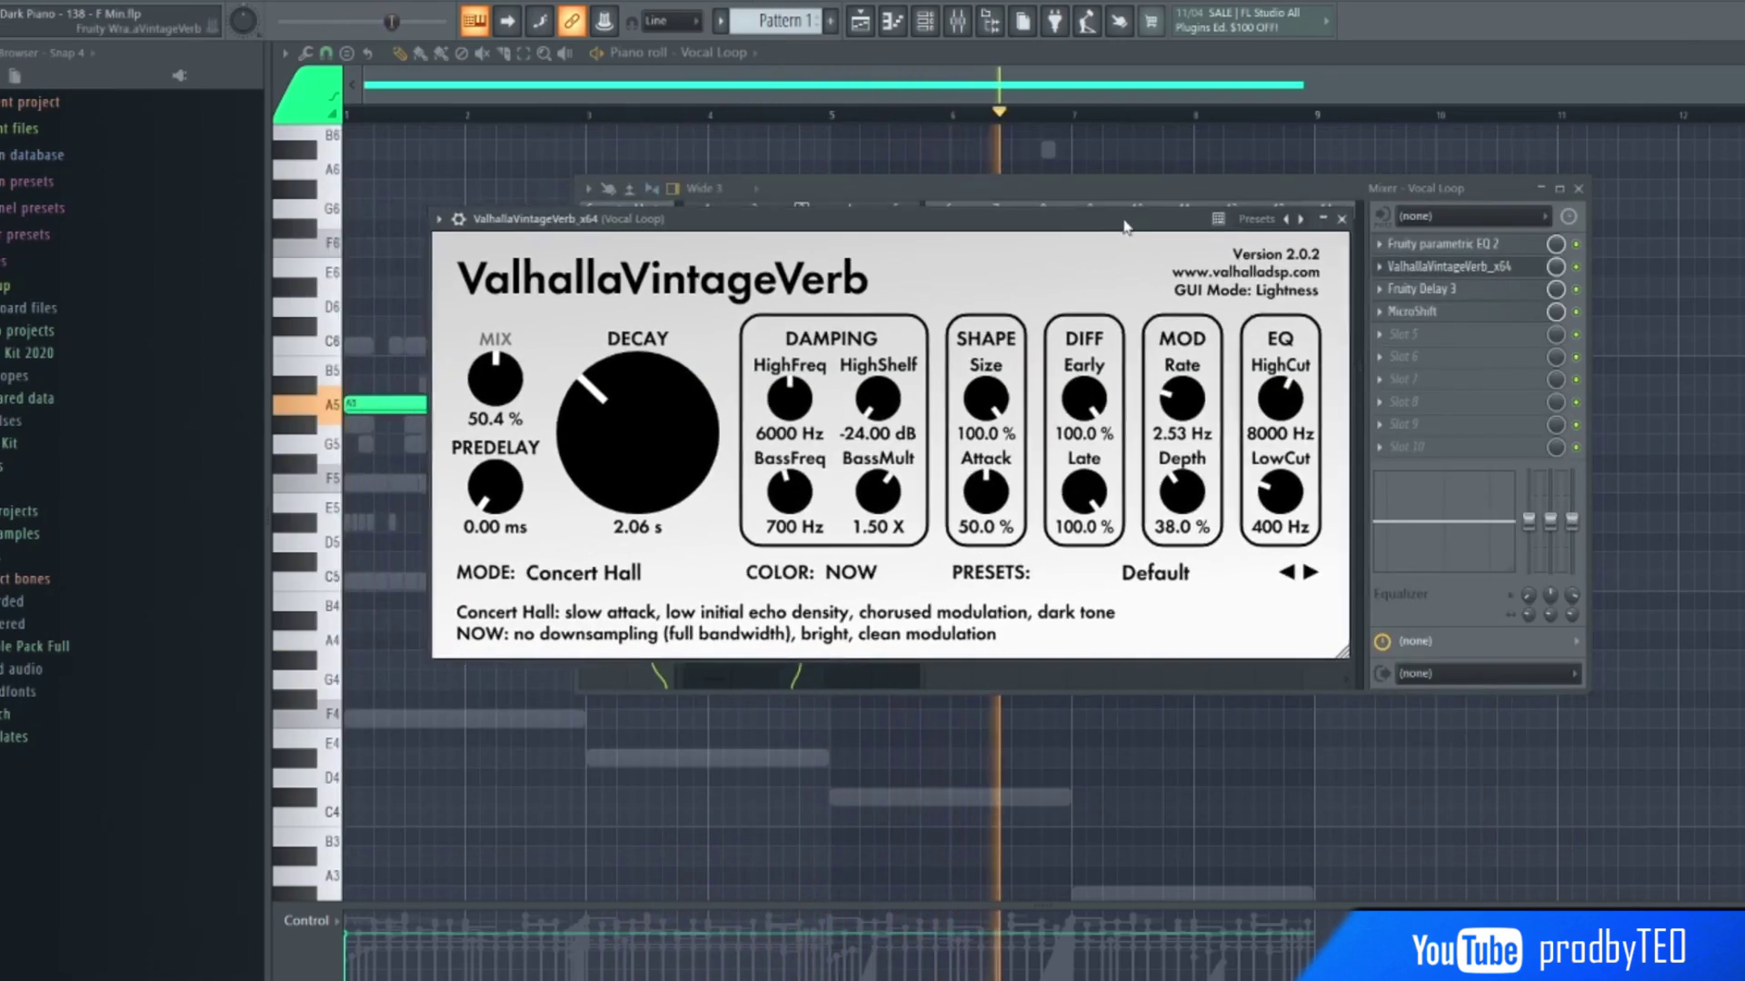
click(1347, 220)
- Examine the Fruity Delay 3 and MicroShift settings on the Vocal Loop mixer track
click(1432, 289)
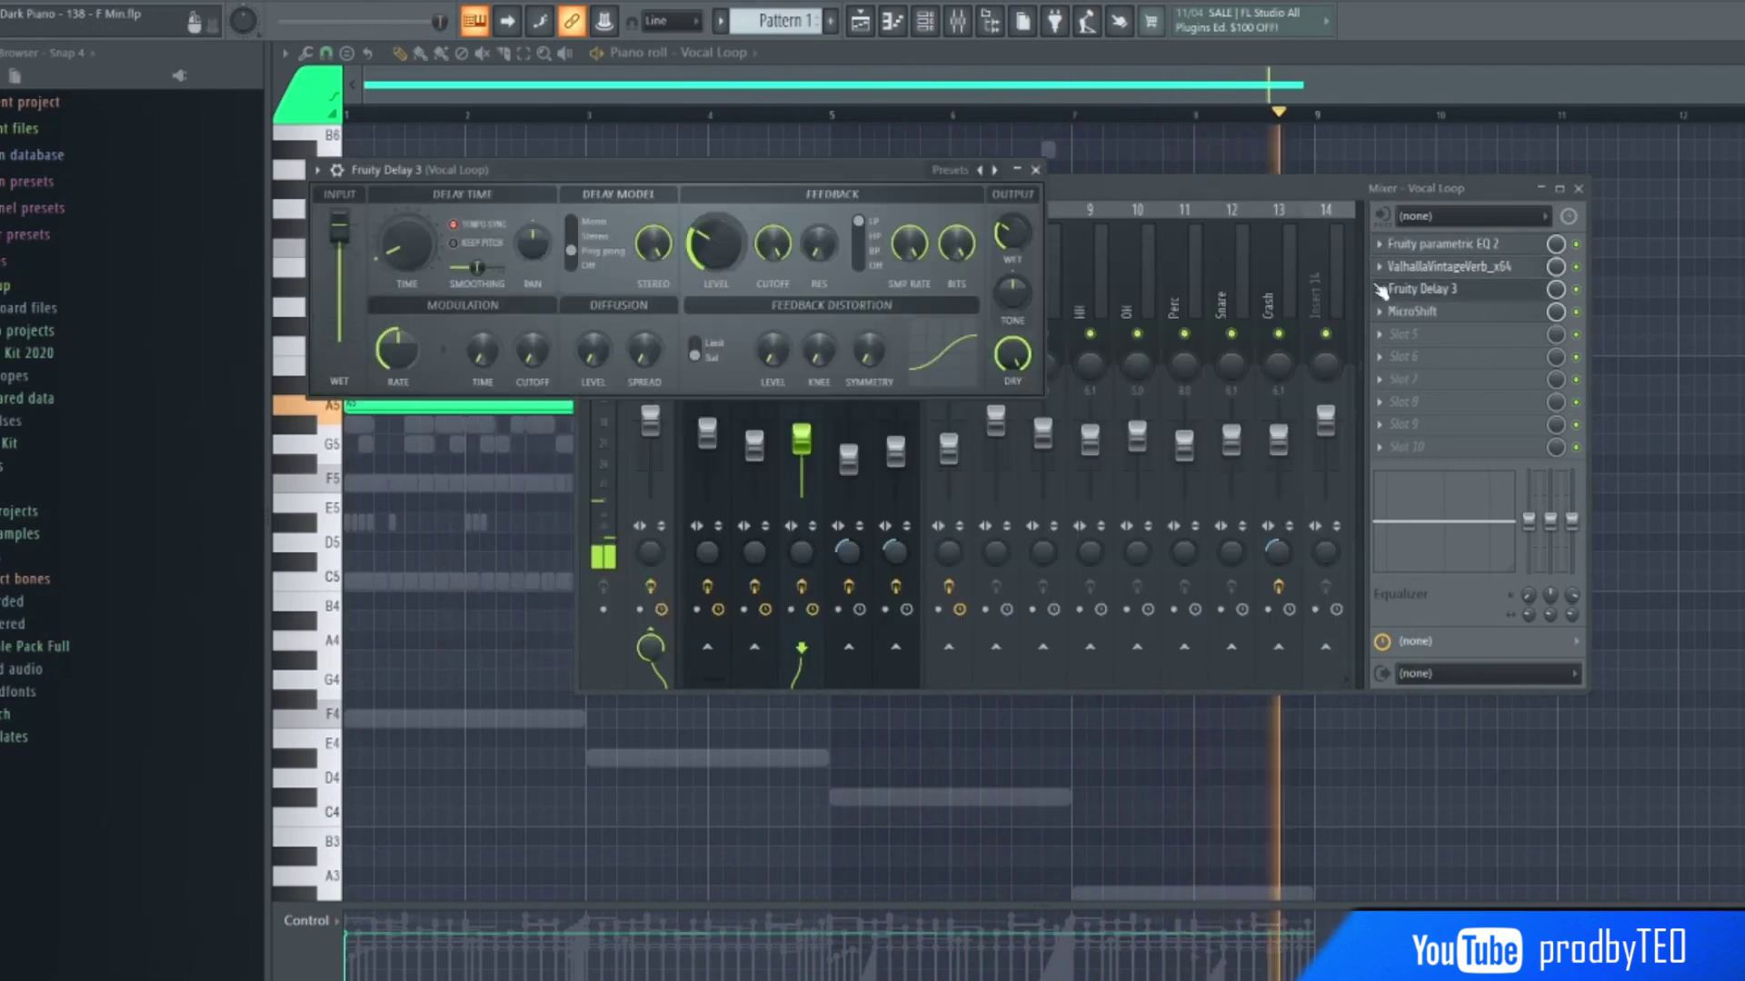
drag(856, 171, 1147, 300)
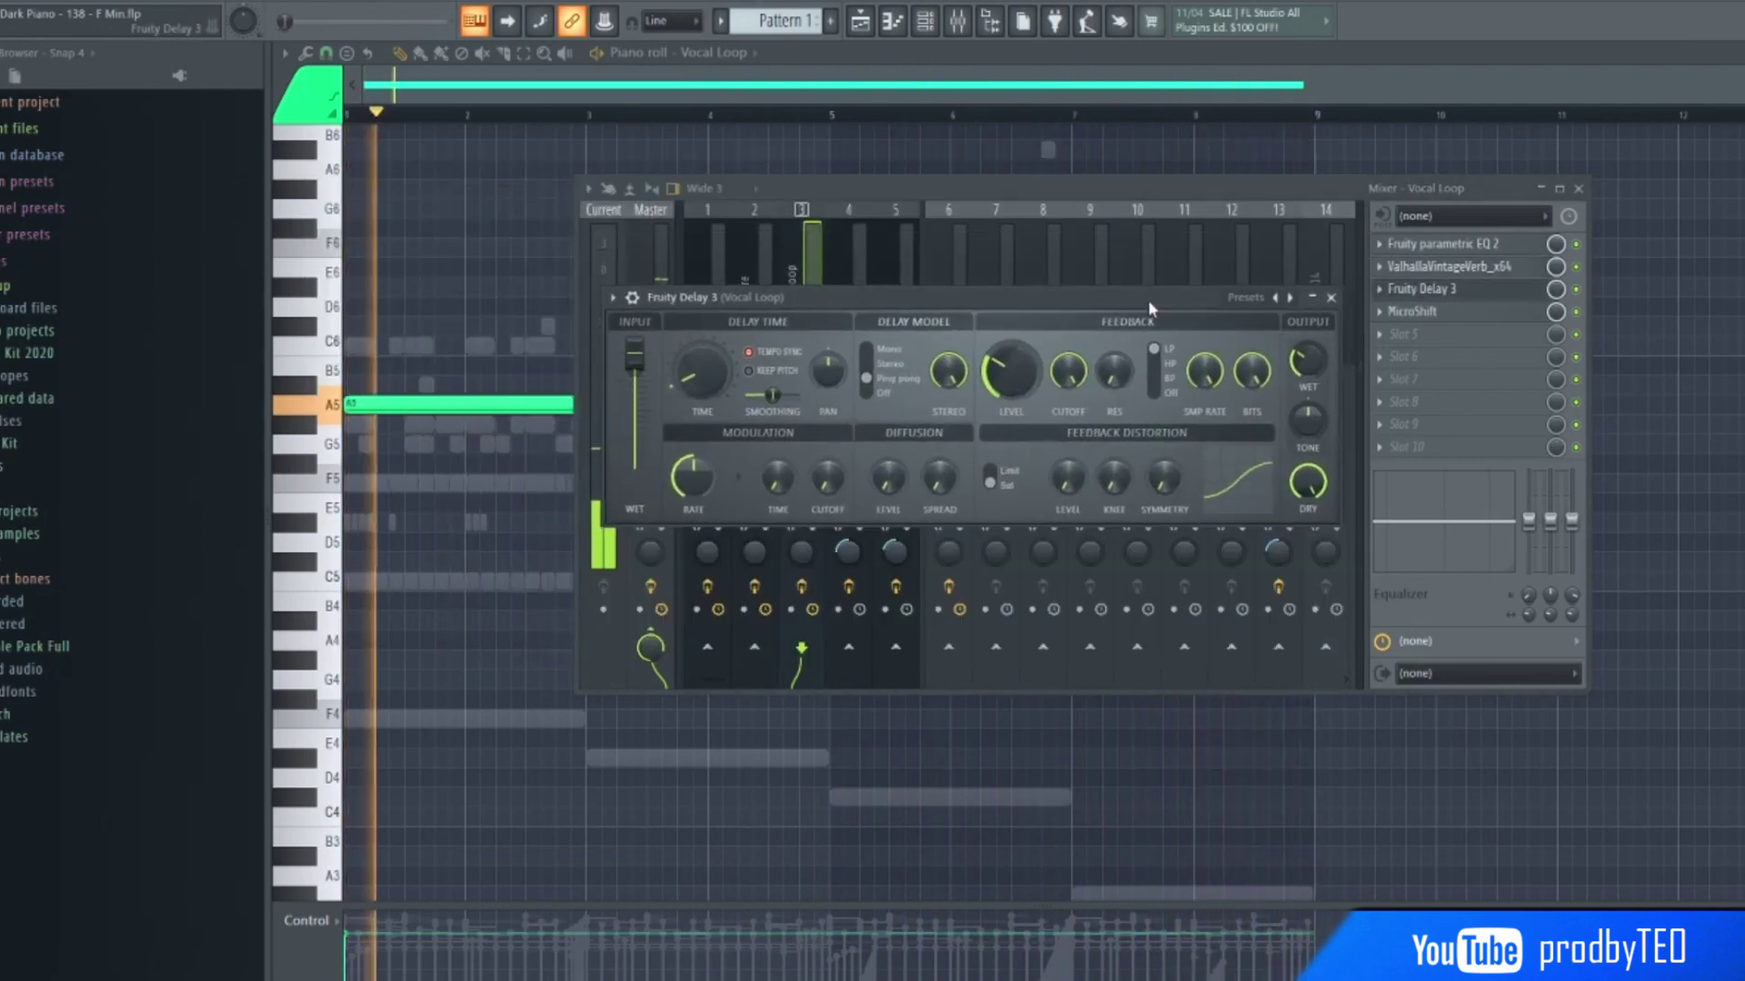
click(1321, 296)
click(1418, 312)
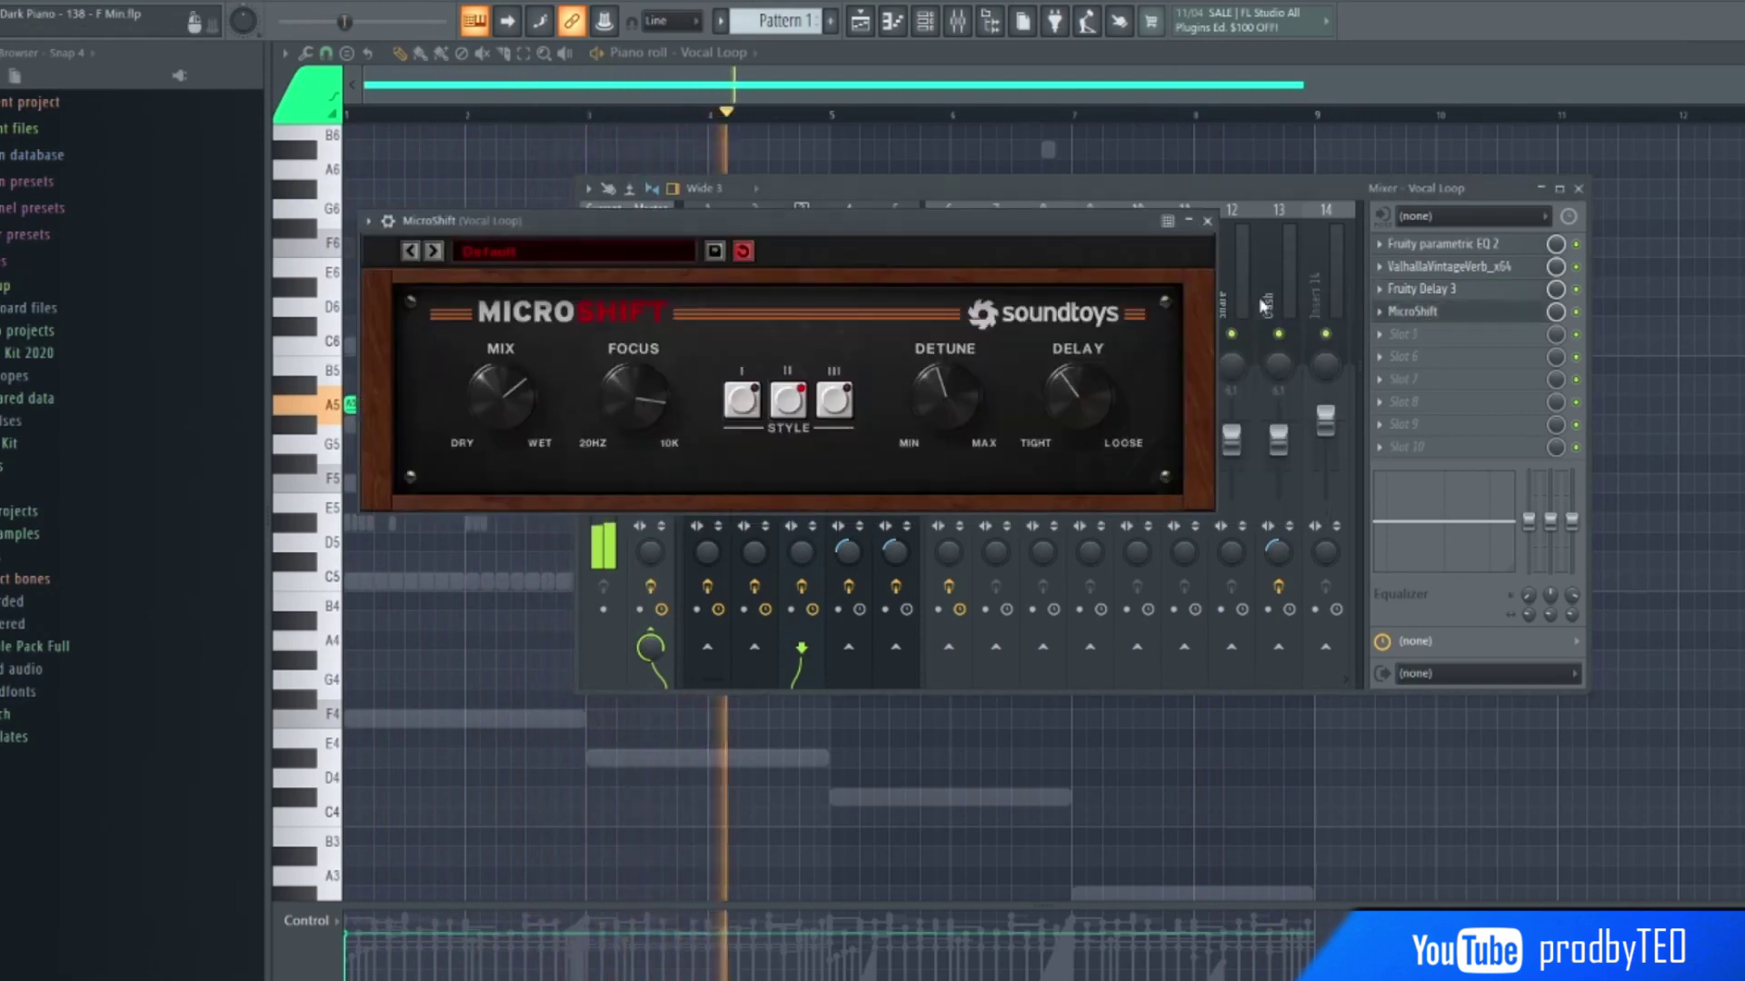
drag(892, 231, 1049, 264)
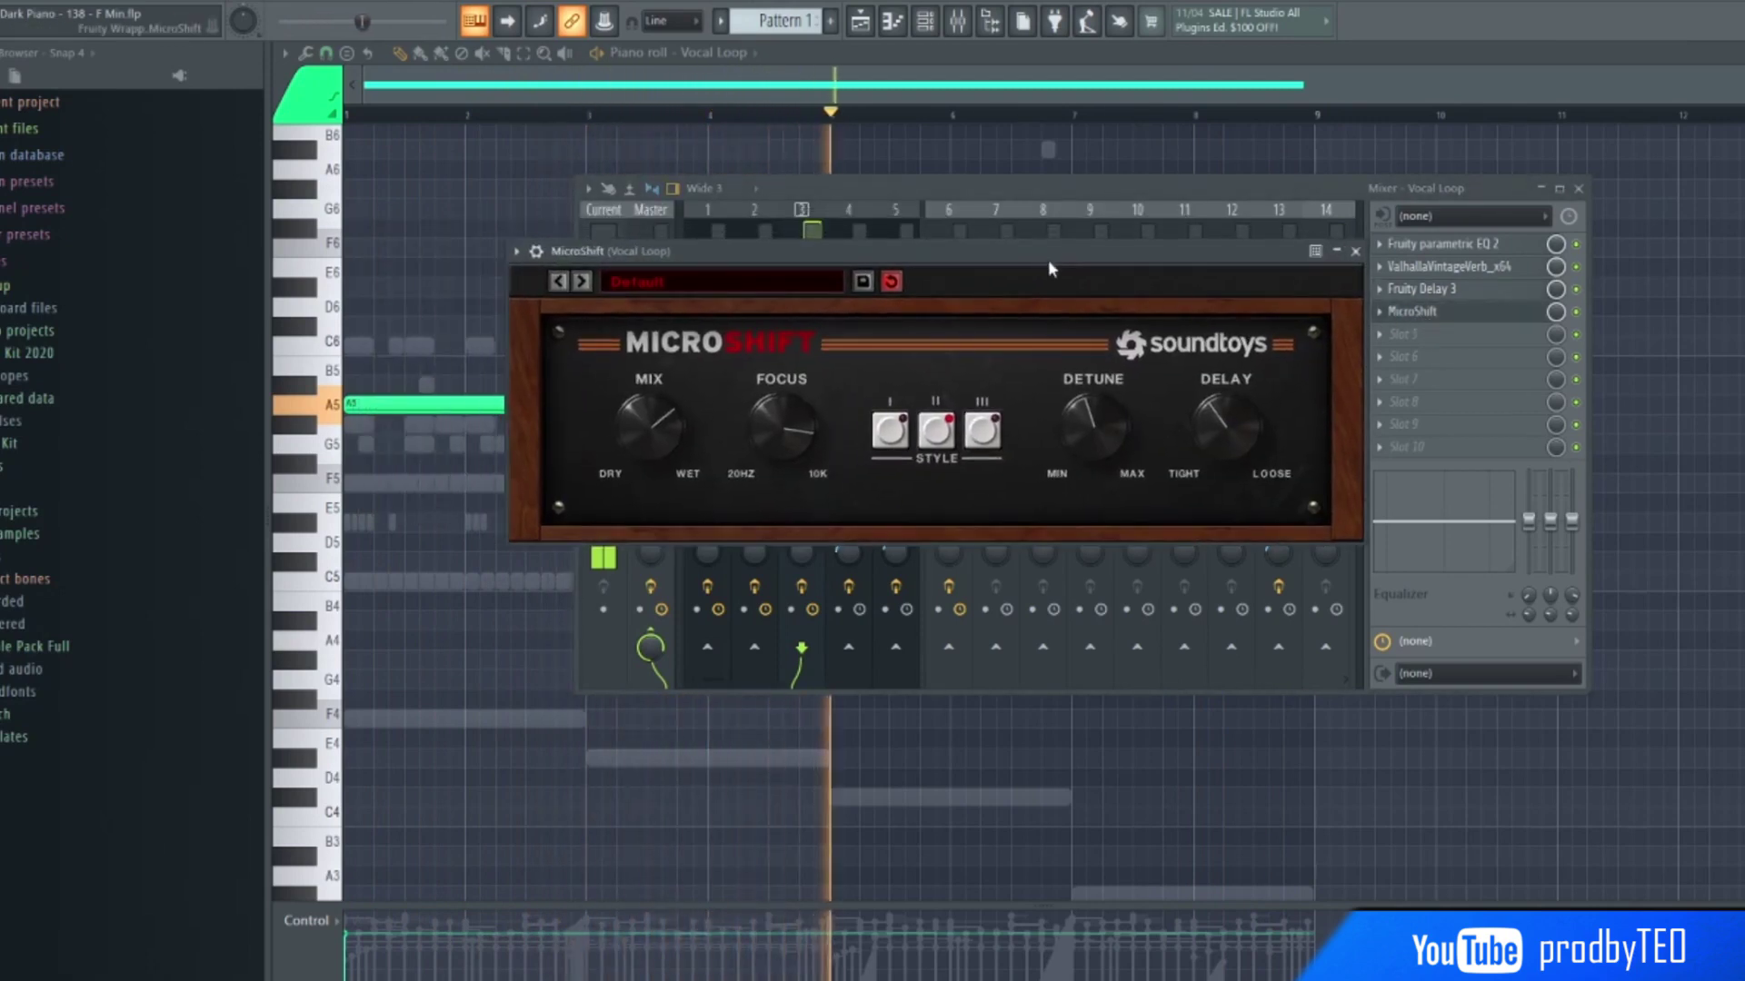
click(1354, 252)
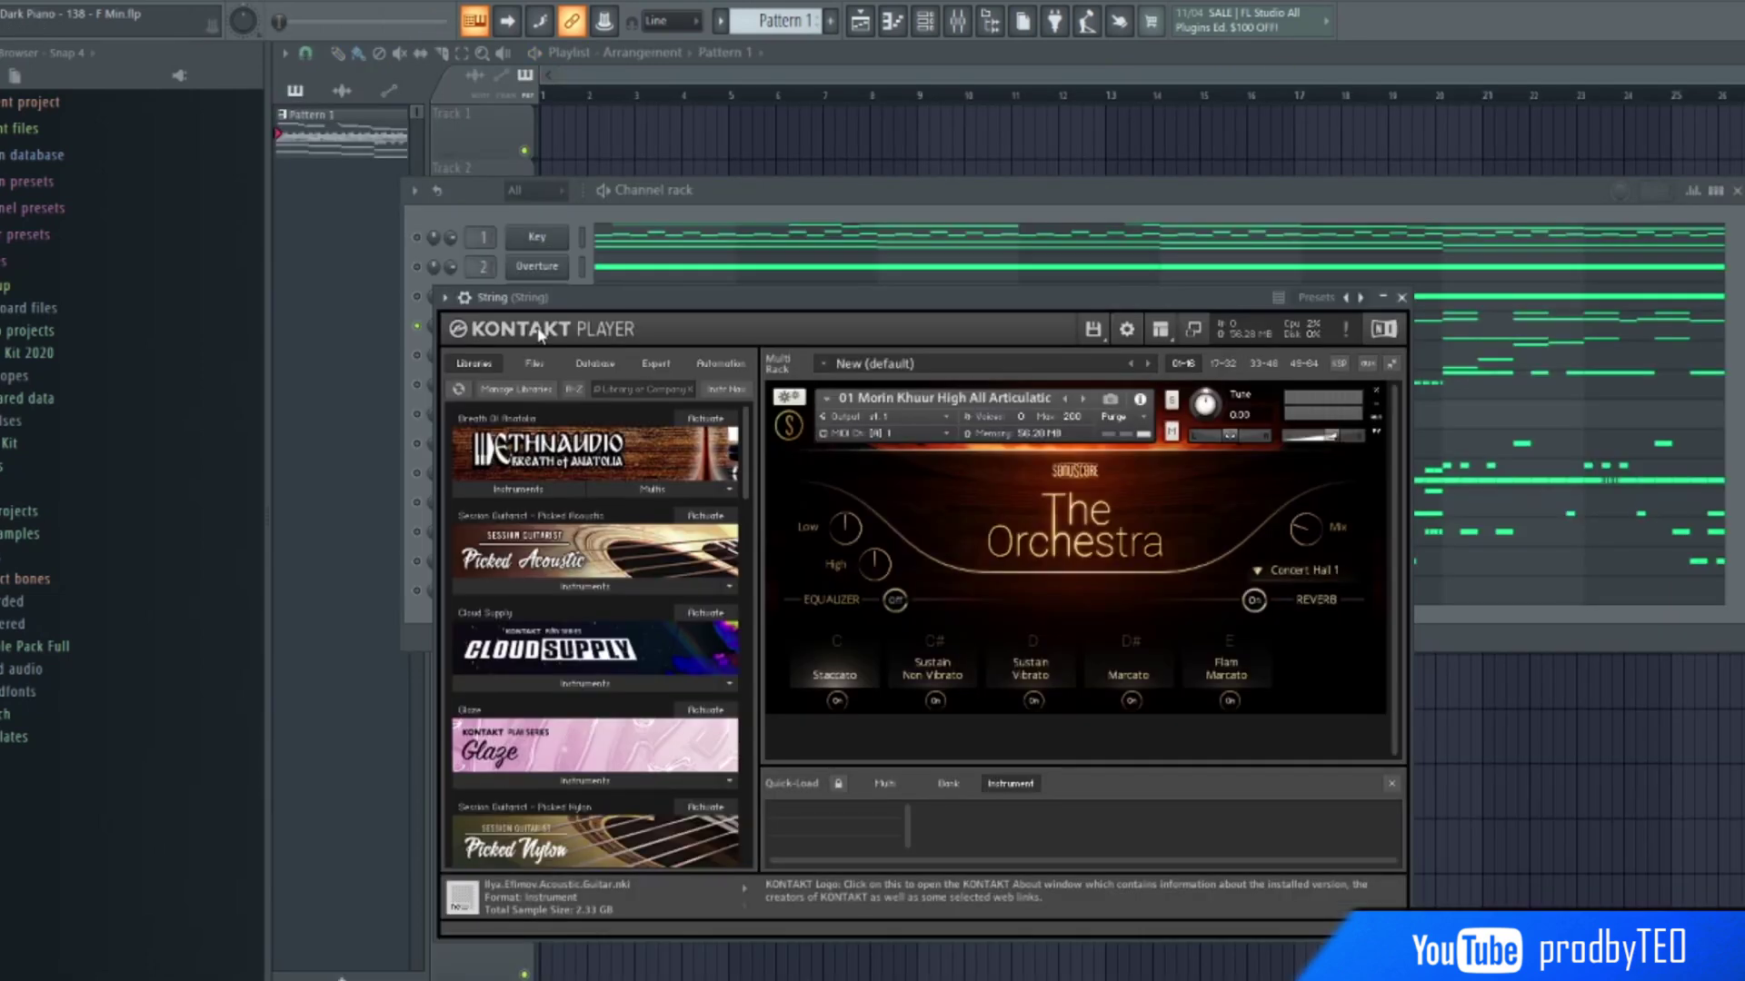
- Inspect the String channel's Kontakt instrument, and play its notes in the piano roll
drag(874, 309, 946, 212)
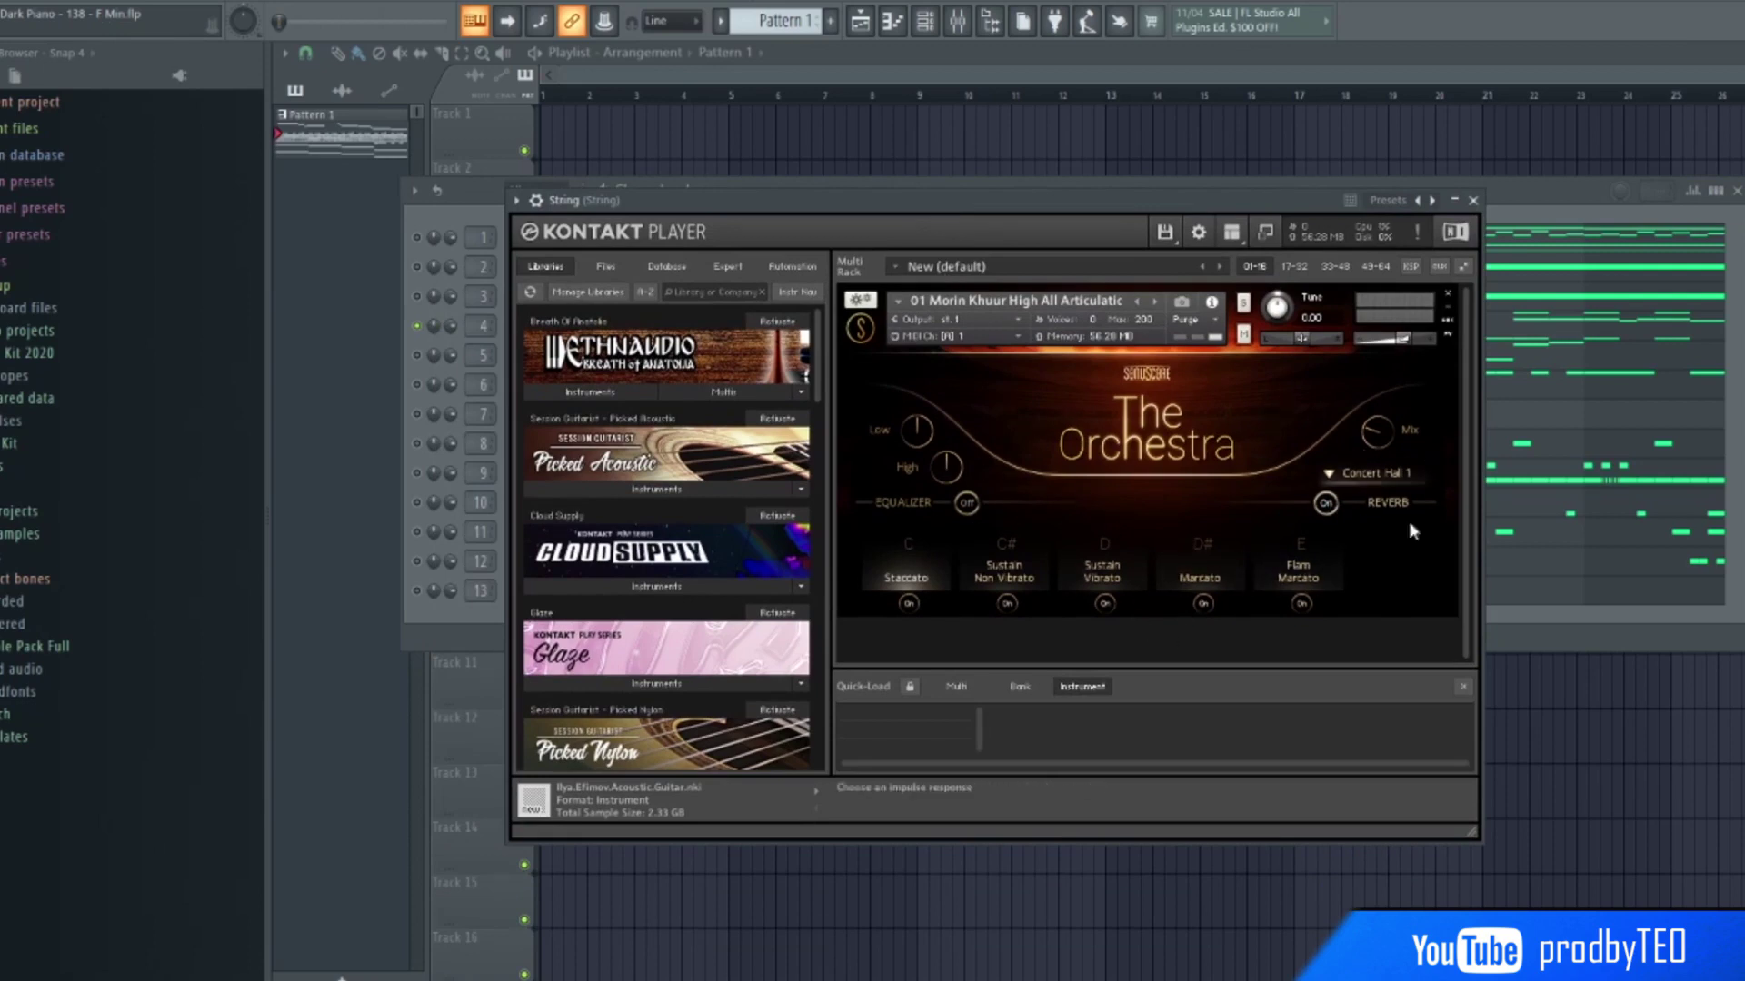
click(1473, 201)
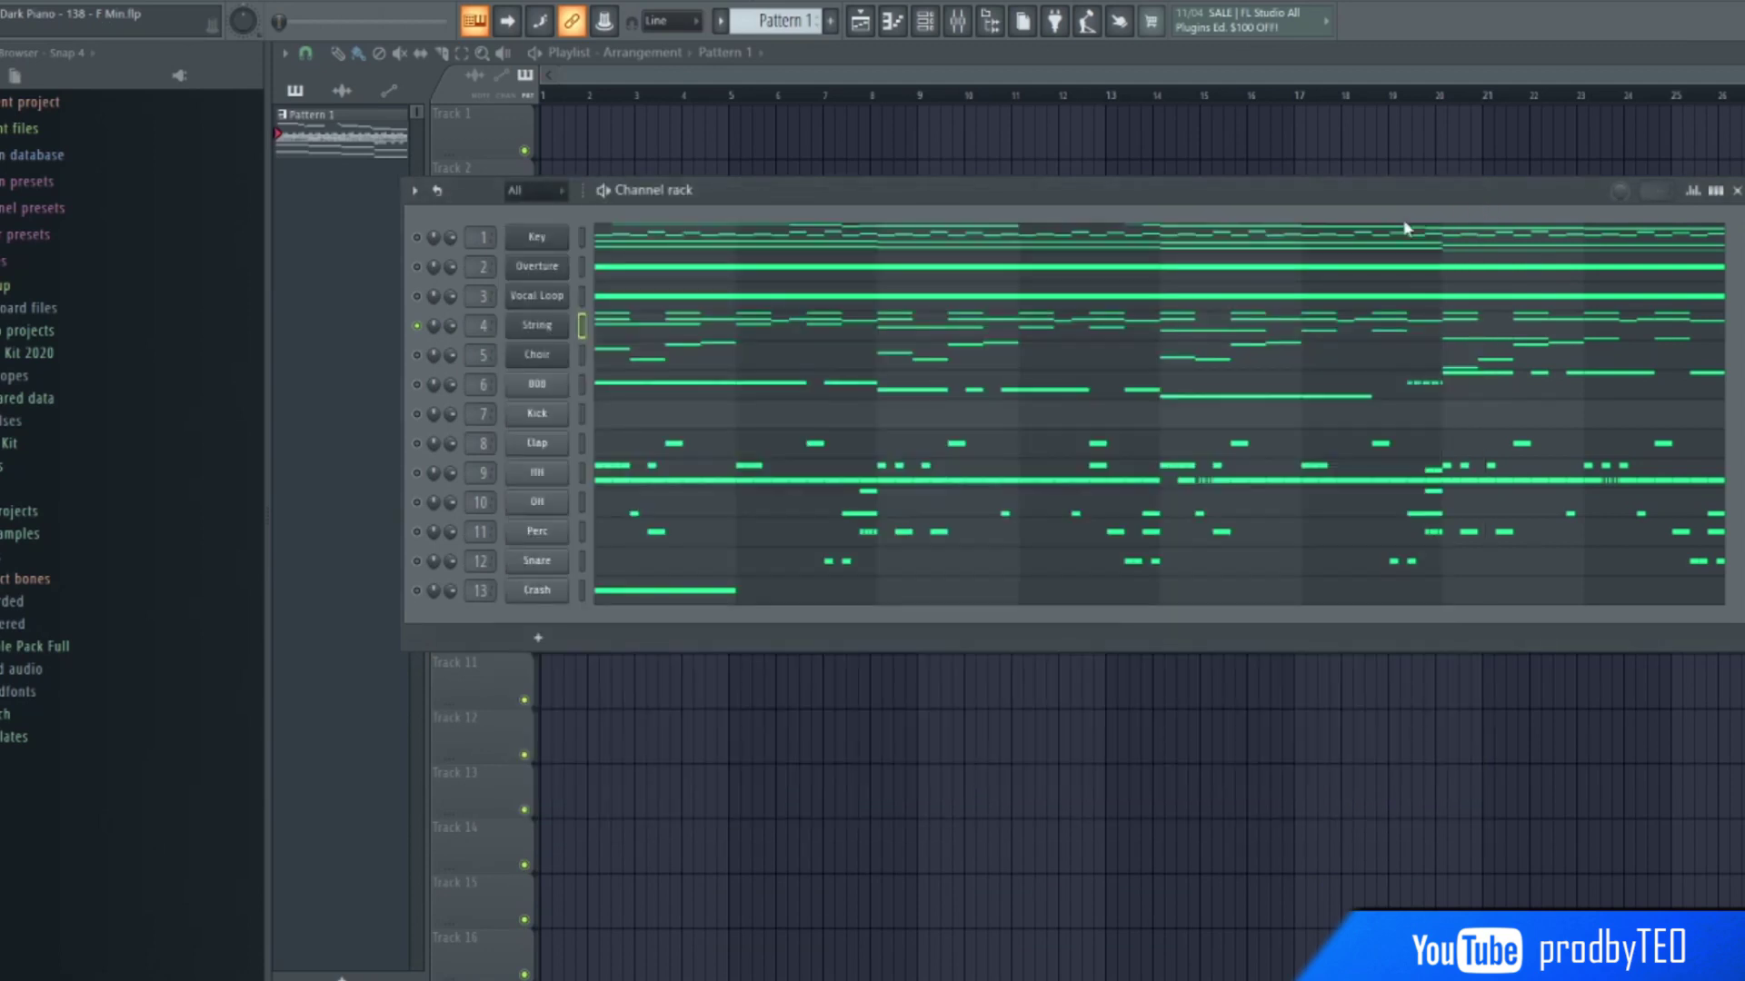
click(617, 336)
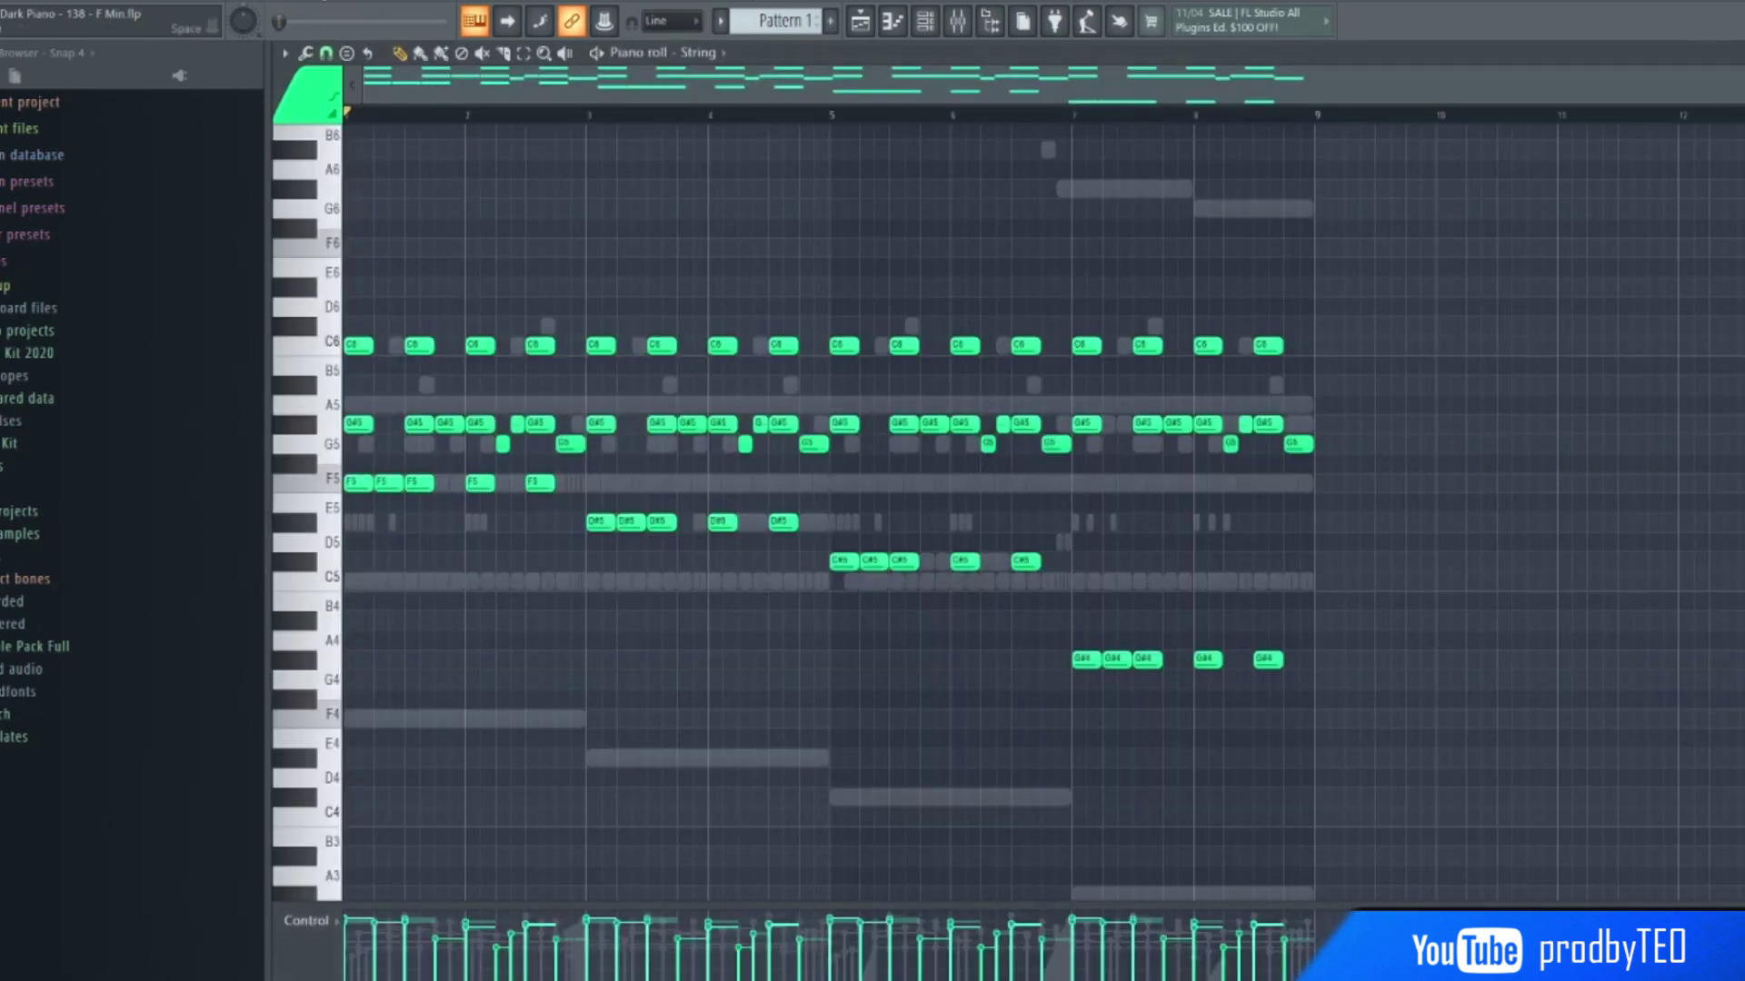
key(space)
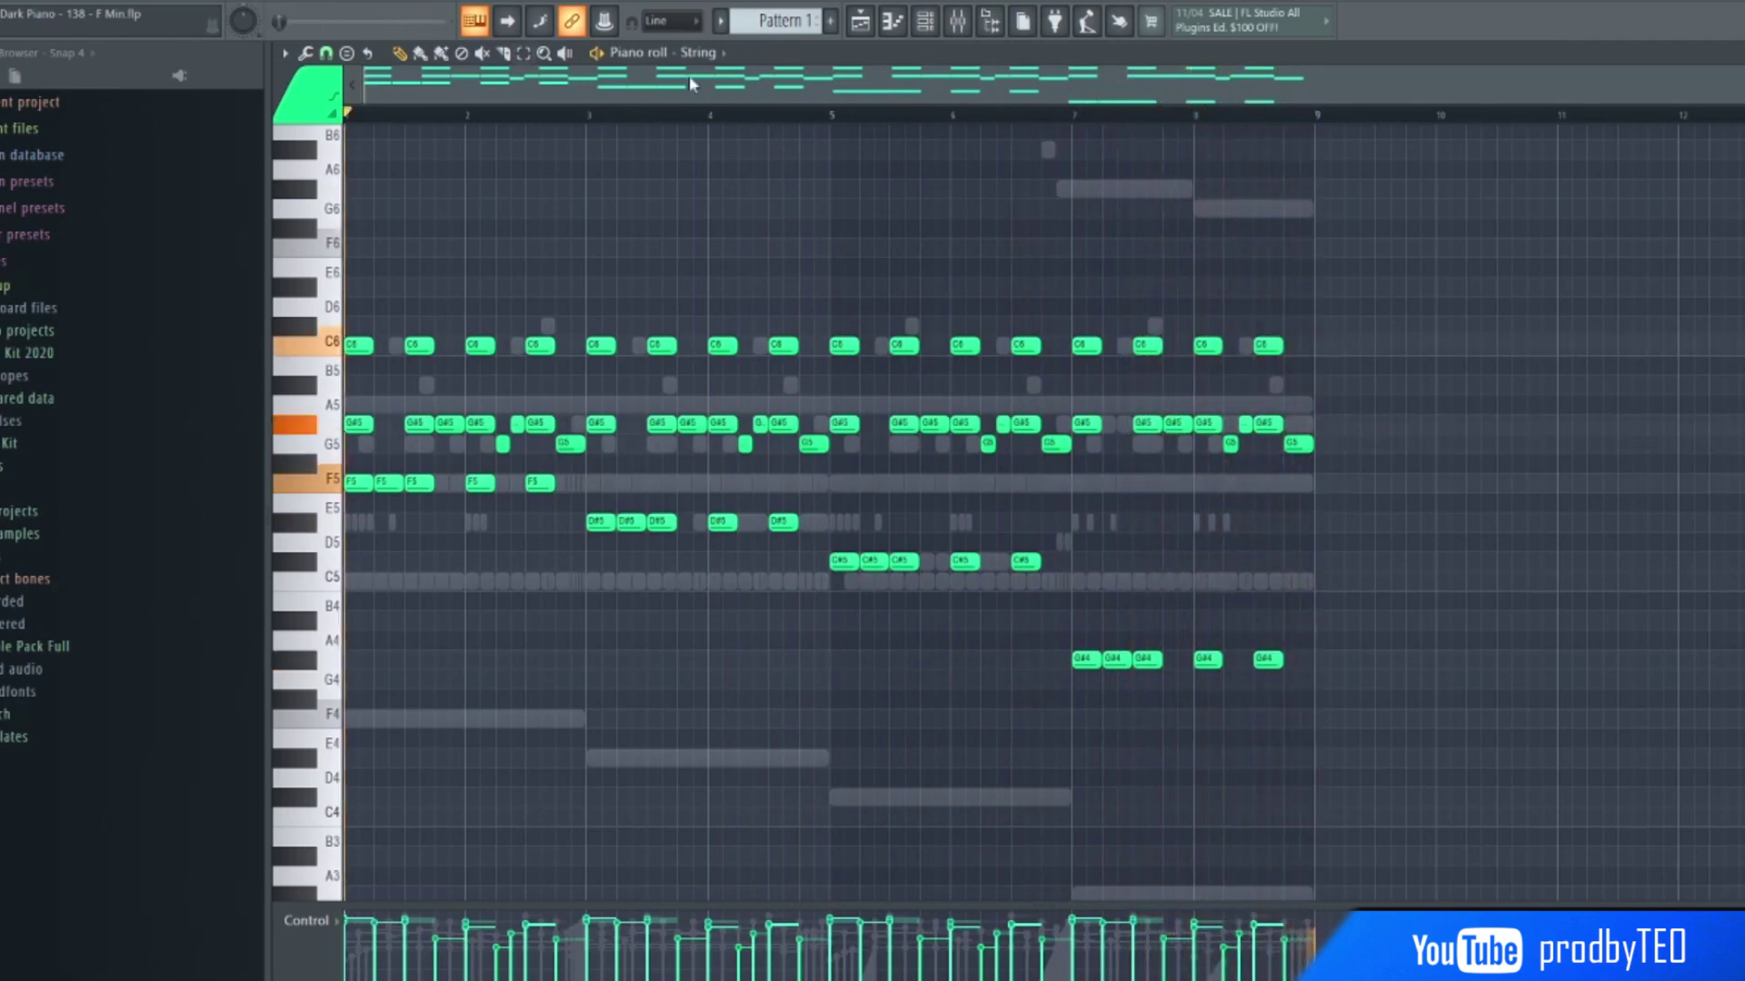
- Examine the Fruity parametric EQ 2 and Fresh Air settings on the String mixer track
key(F9)
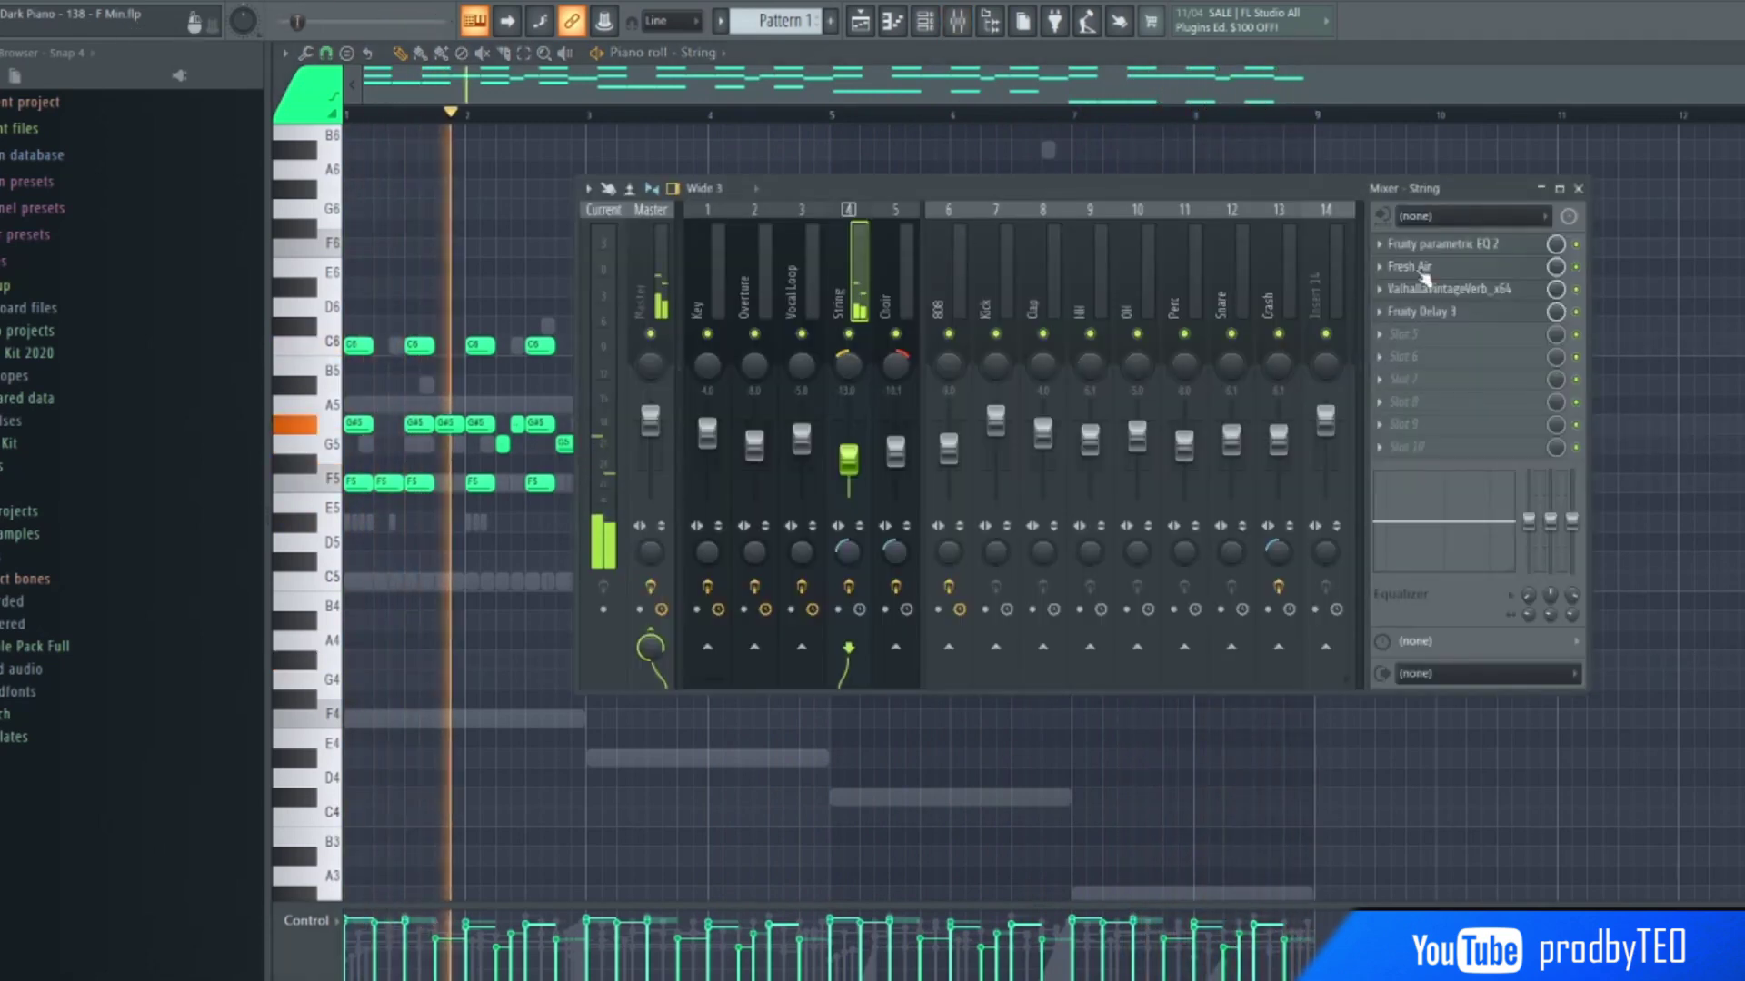
click(1511, 253)
drag(601, 210, 909, 211)
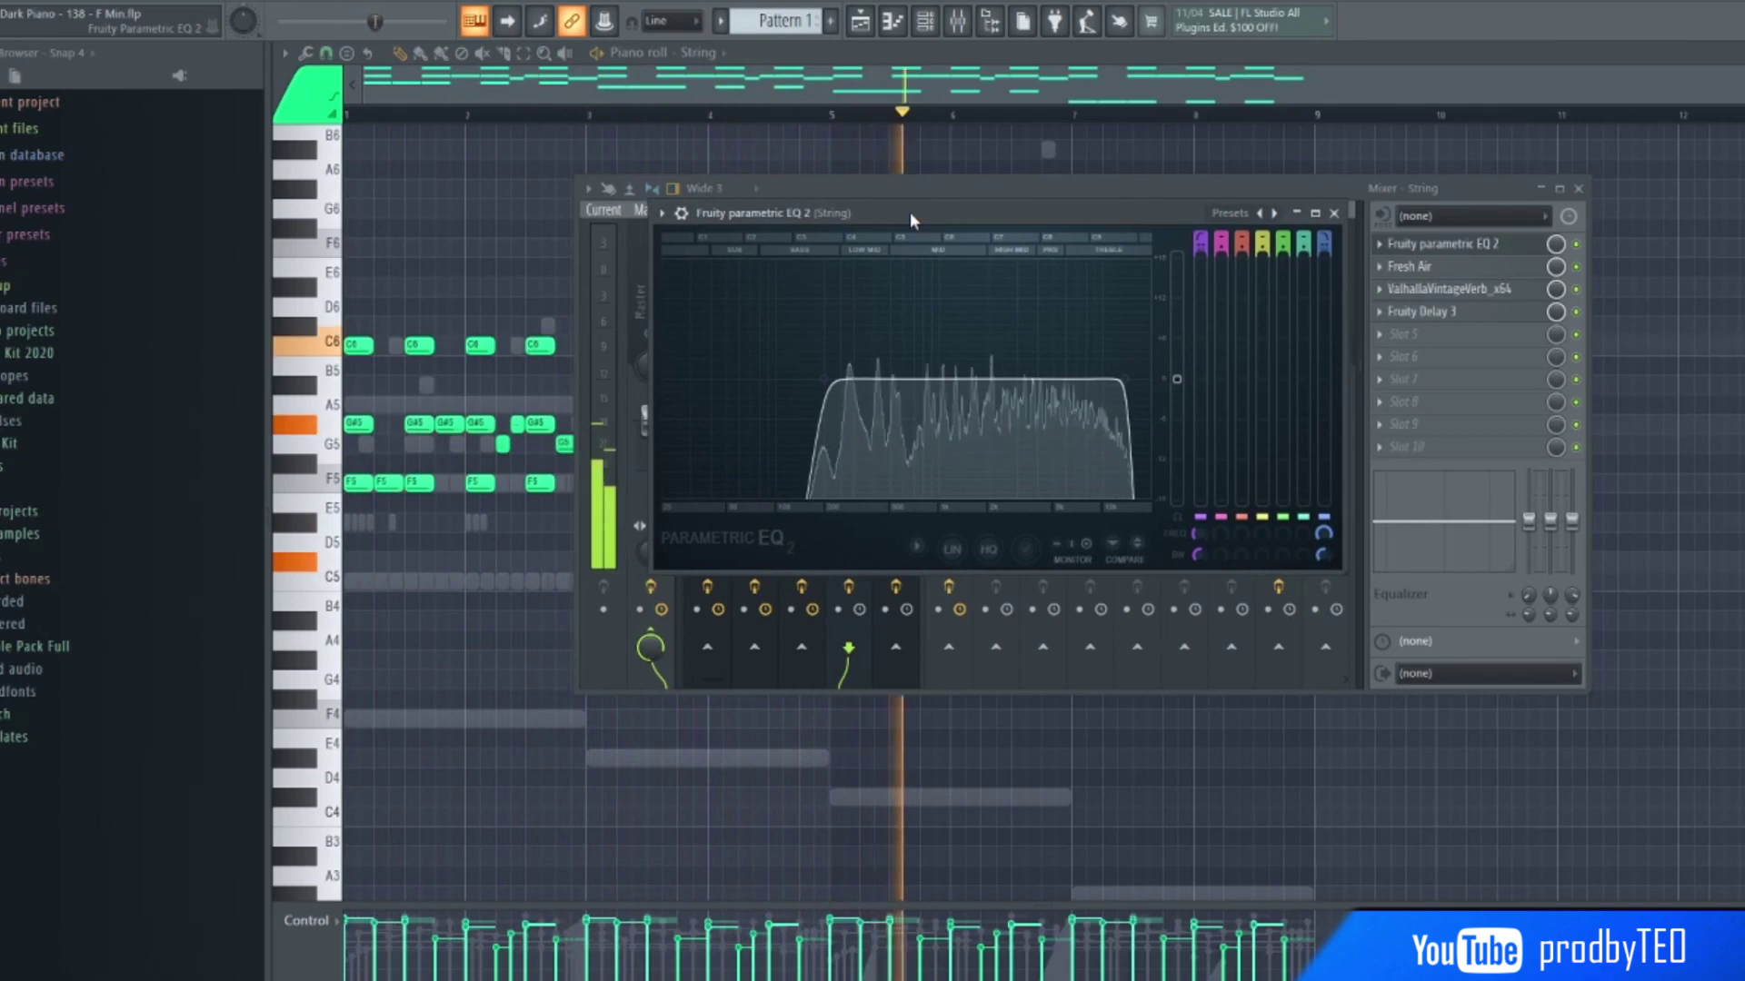
click(1338, 215)
click(1432, 266)
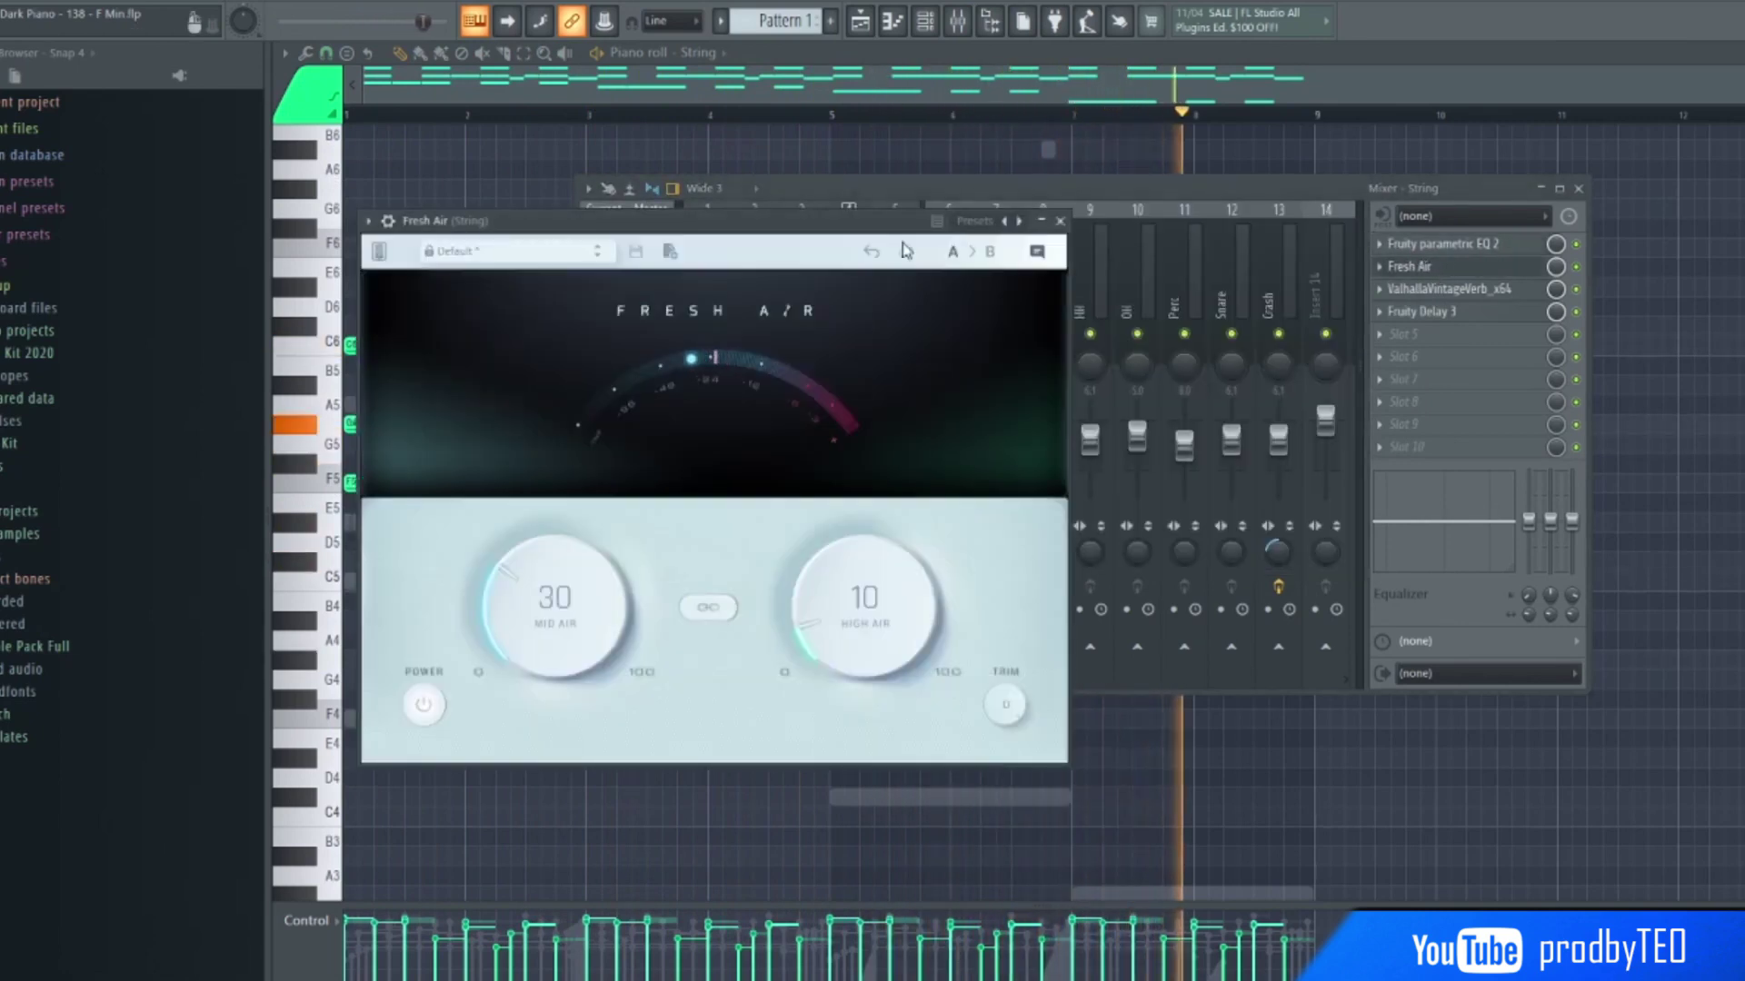
drag(790, 218, 1071, 196)
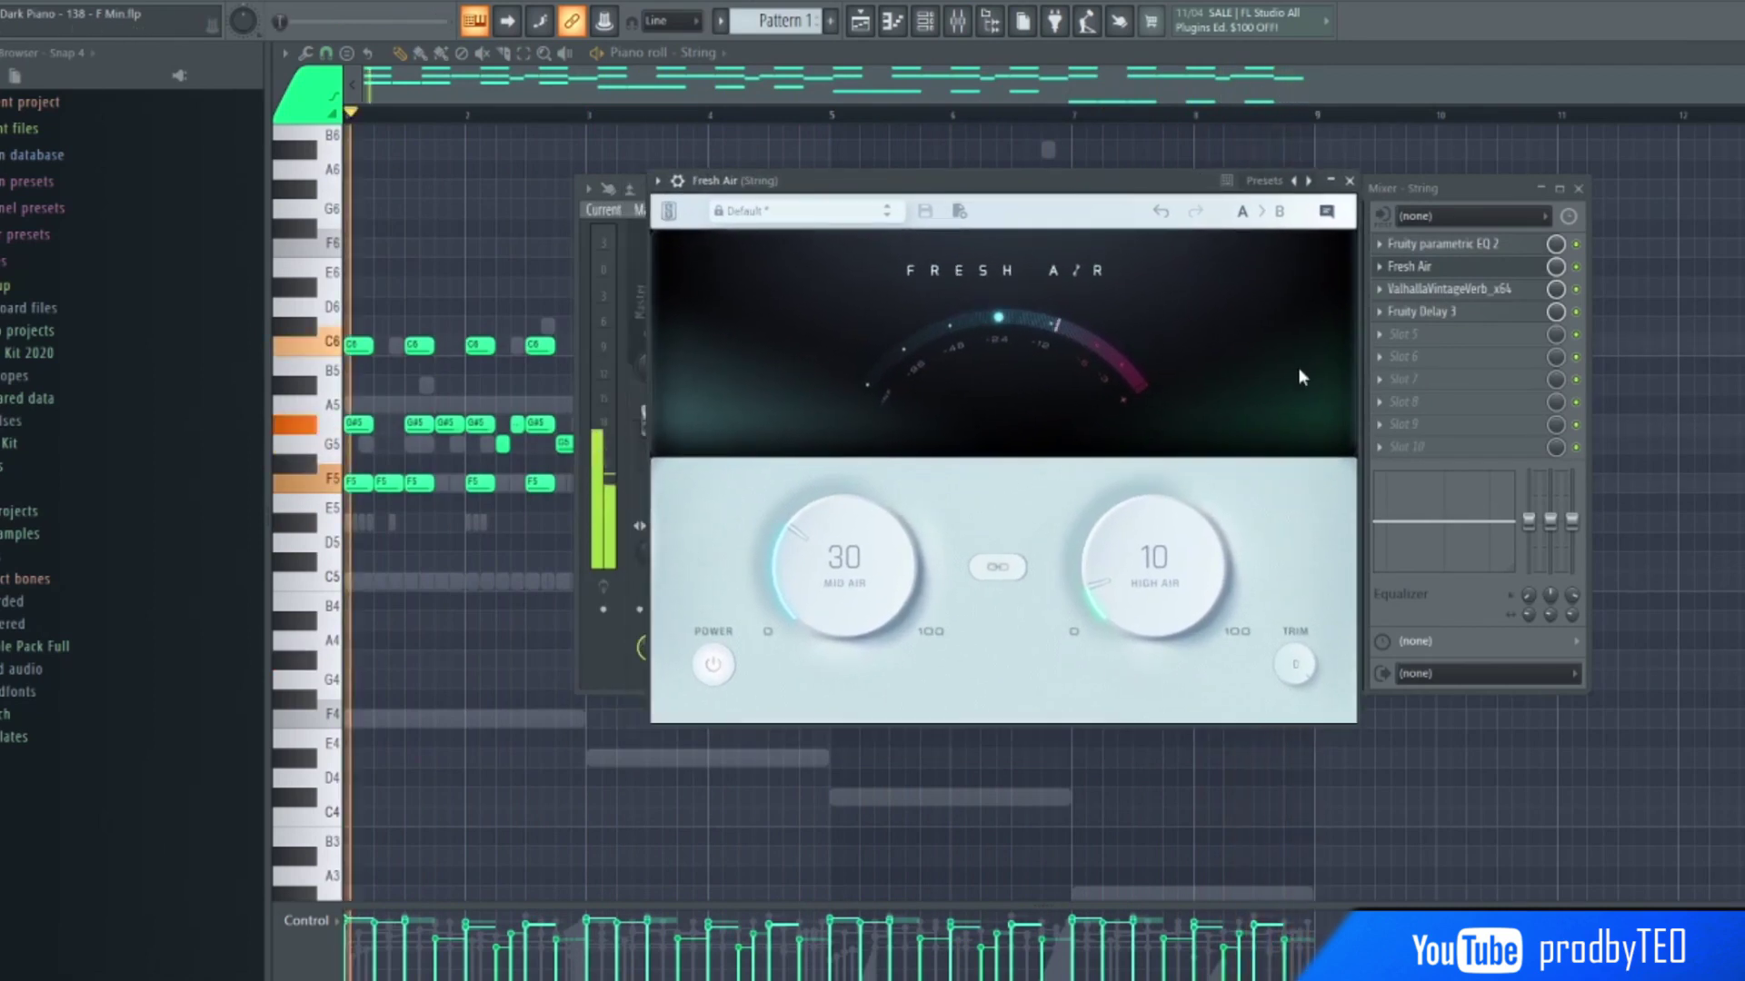
click(1349, 181)
- Examine the ValhallaVintageVerb and Fruity Delay 3 settings on the String mixer track, and close the mixer
click(1436, 298)
drag(875, 258, 1007, 243)
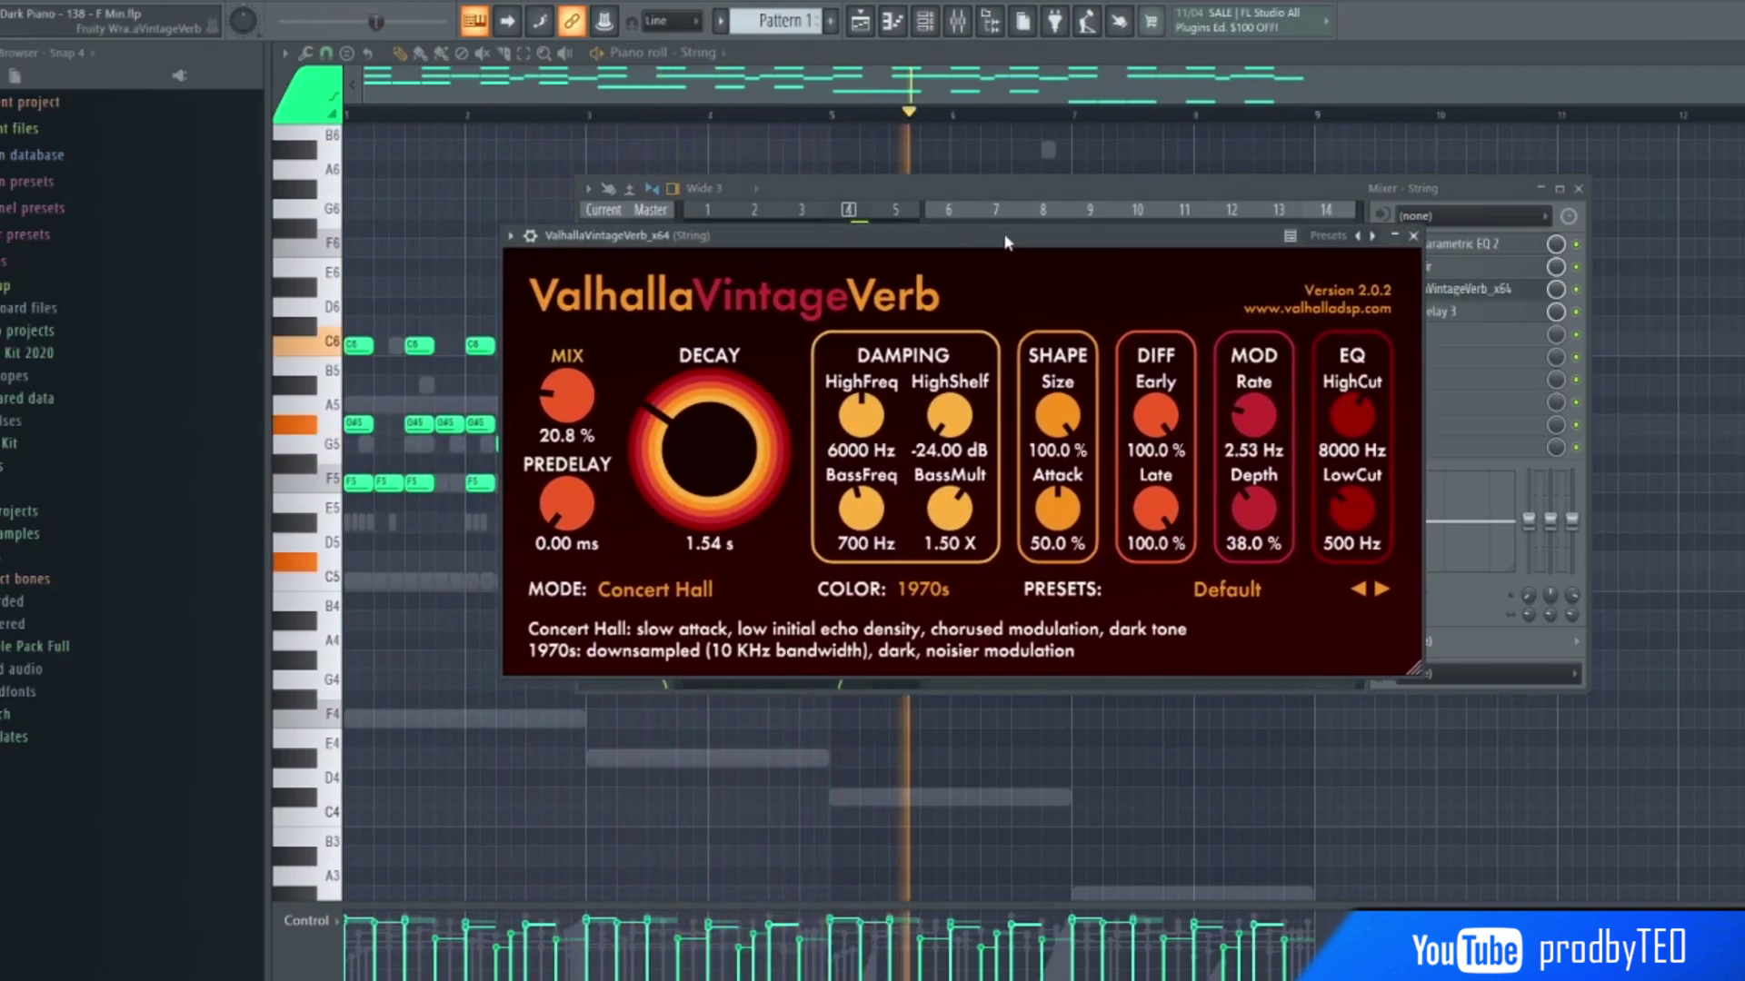
click(1415, 237)
click(1454, 310)
drag(841, 282, 1042, 312)
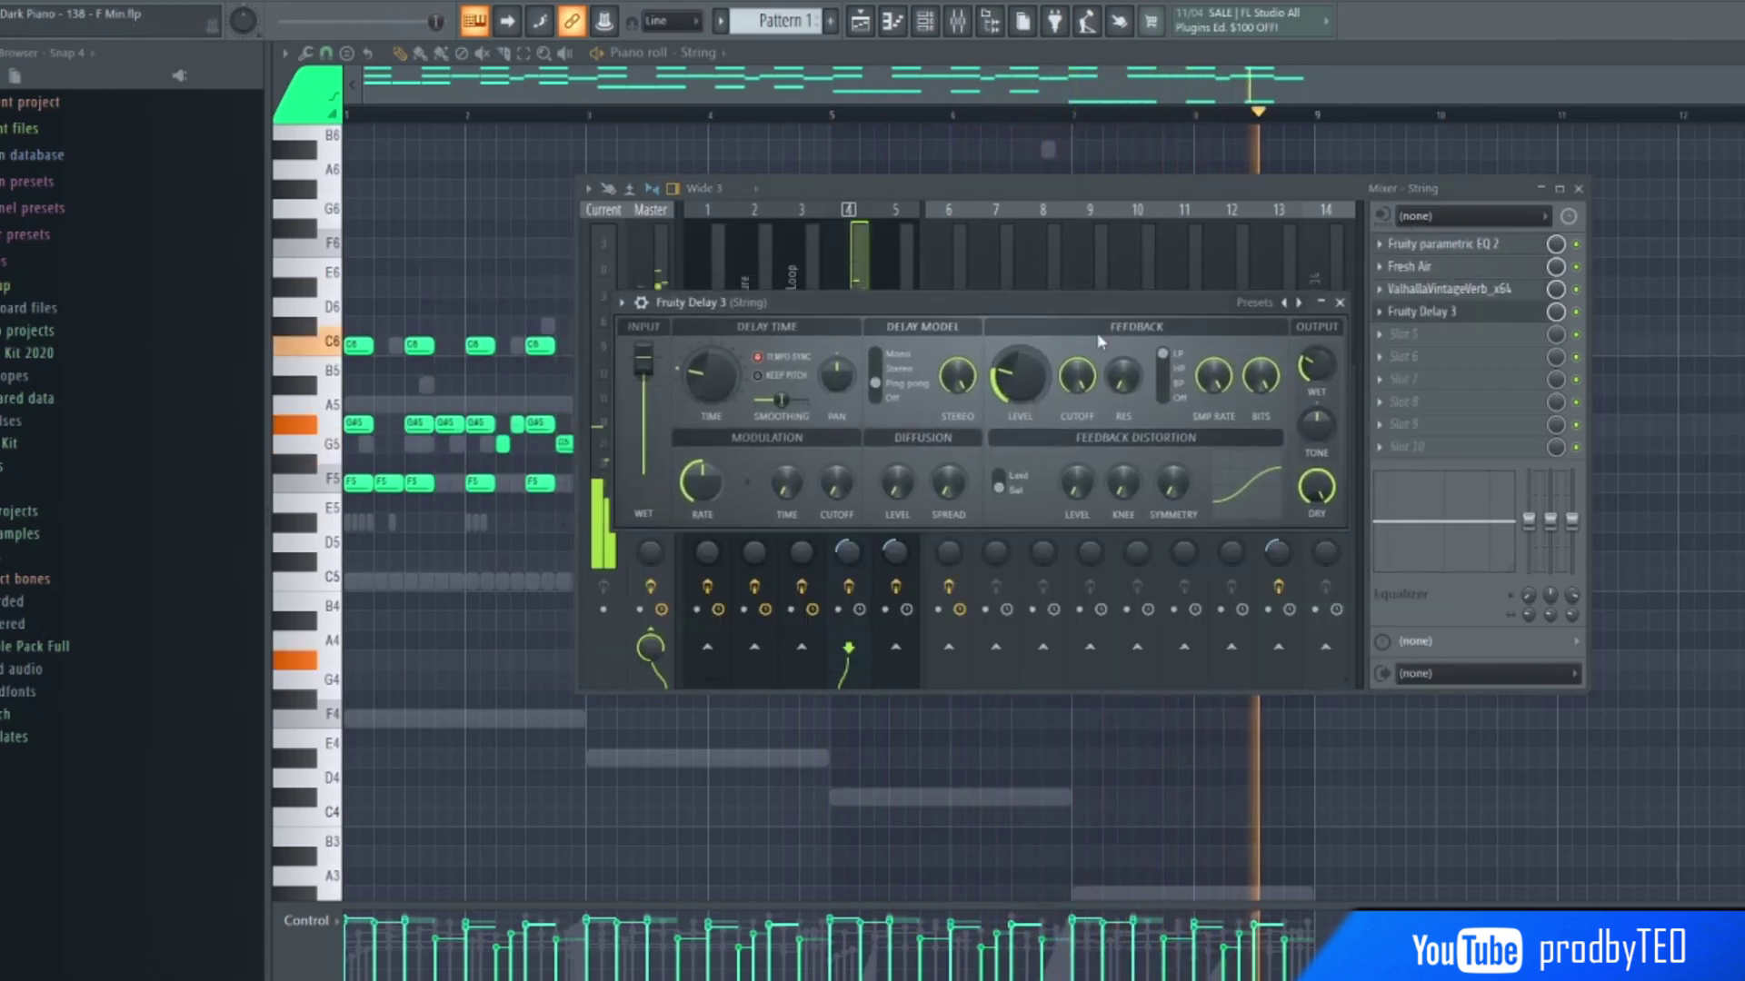
click(1339, 303)
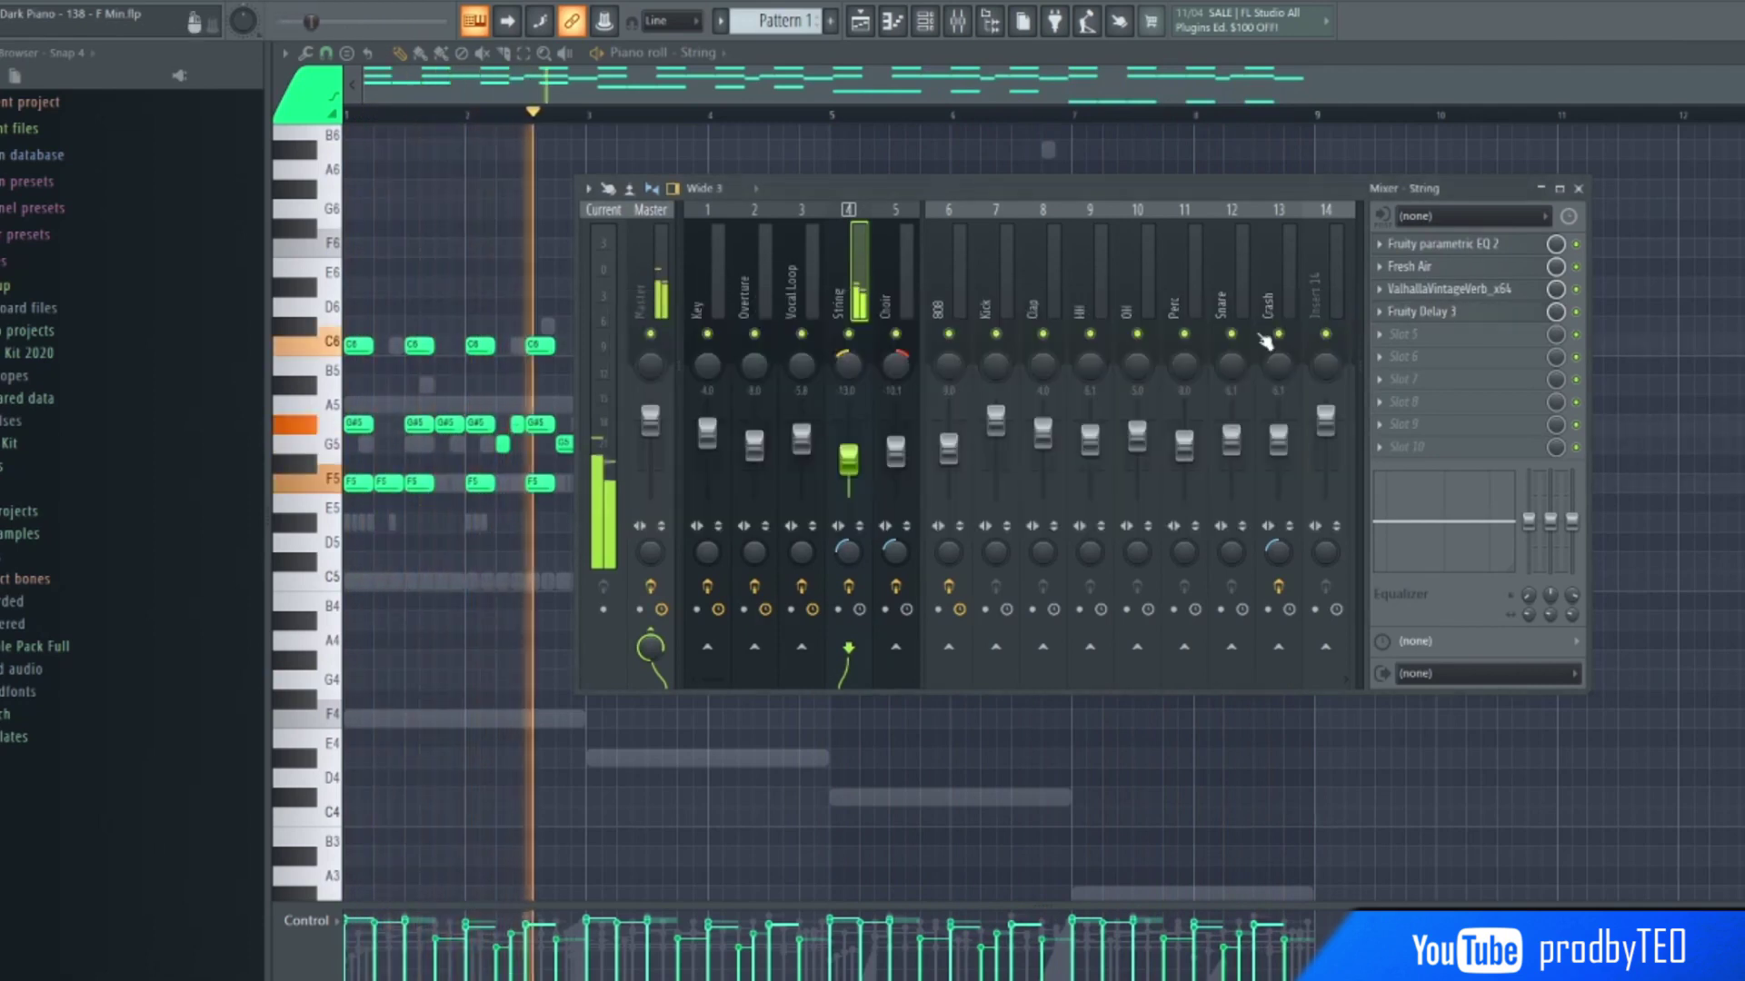
click(1579, 188)
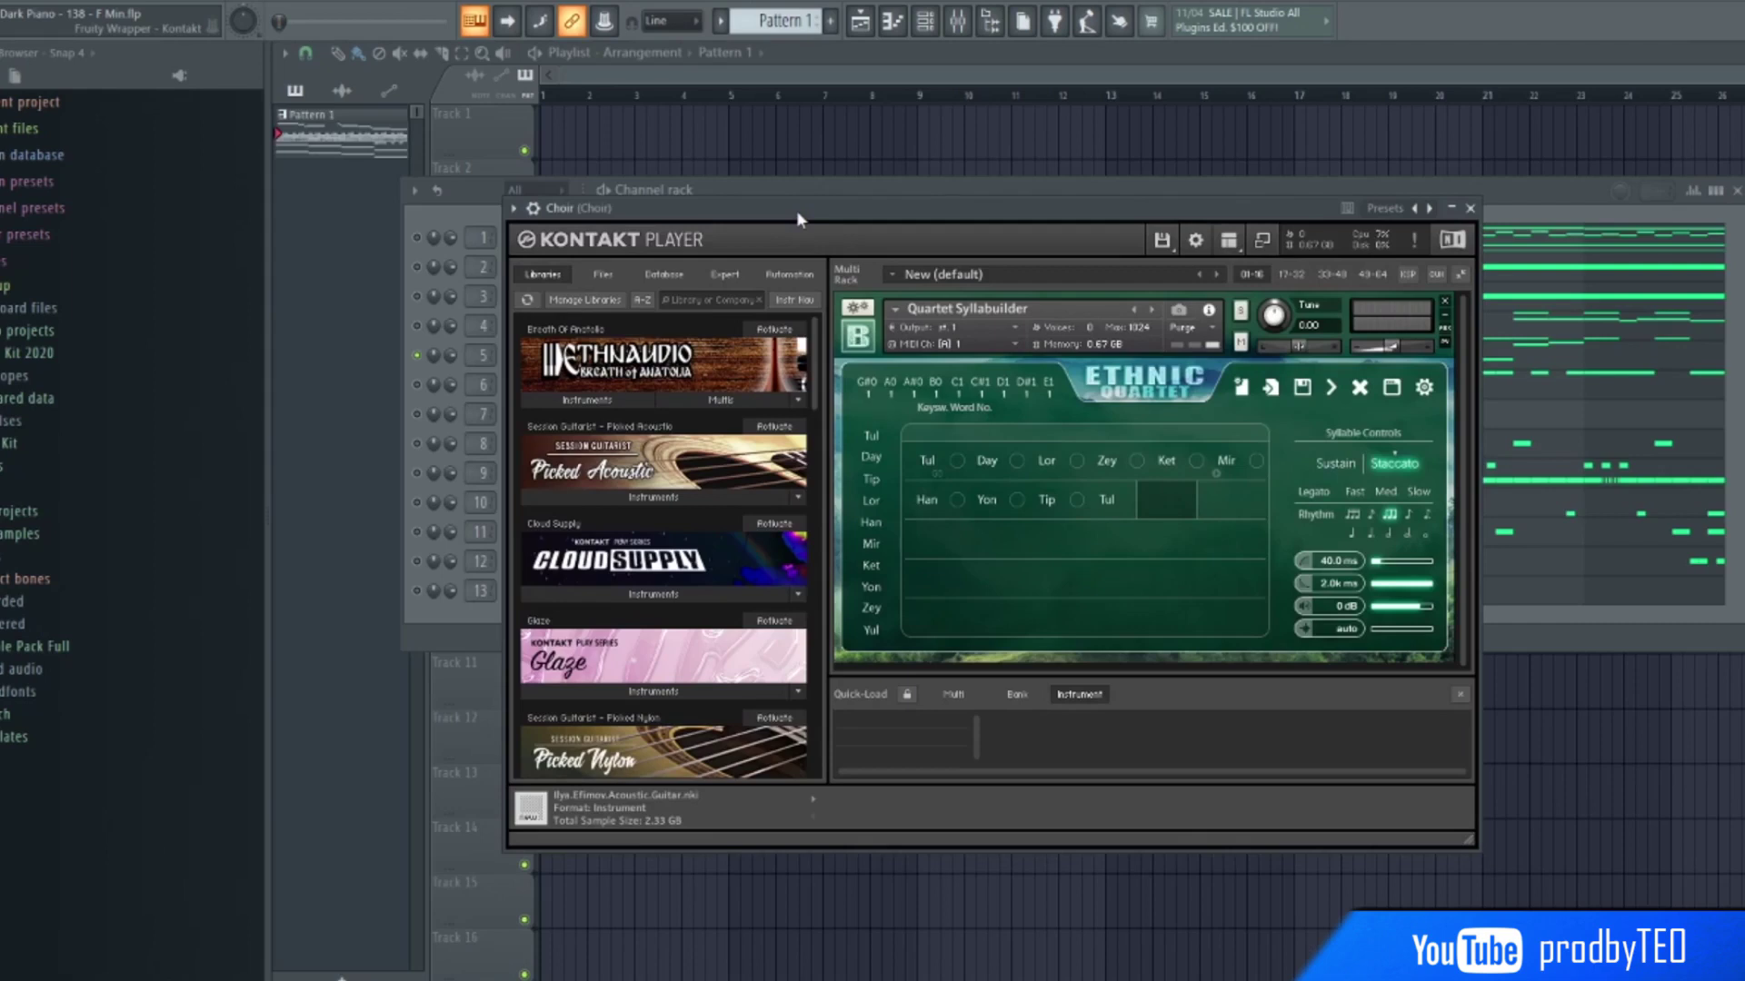
- Close the Choir channel's Kontakt instrument and play the Choir notes in the piano roll
click(1472, 209)
click(679, 368)
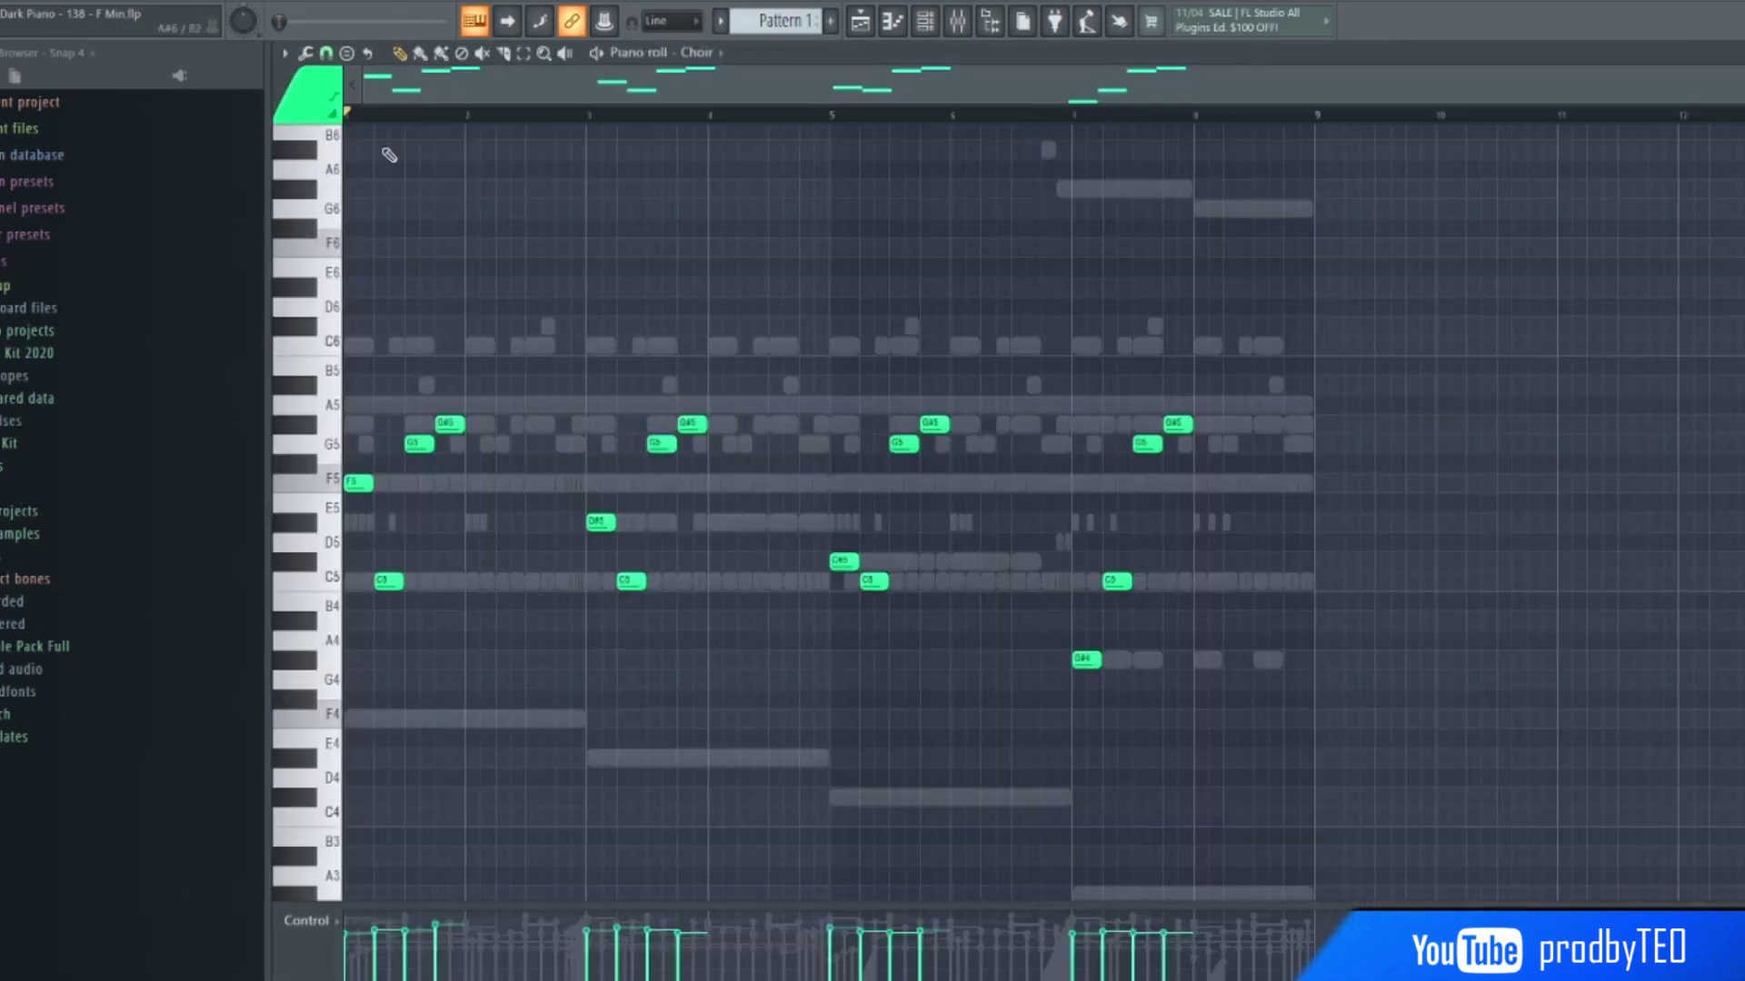
key(space)
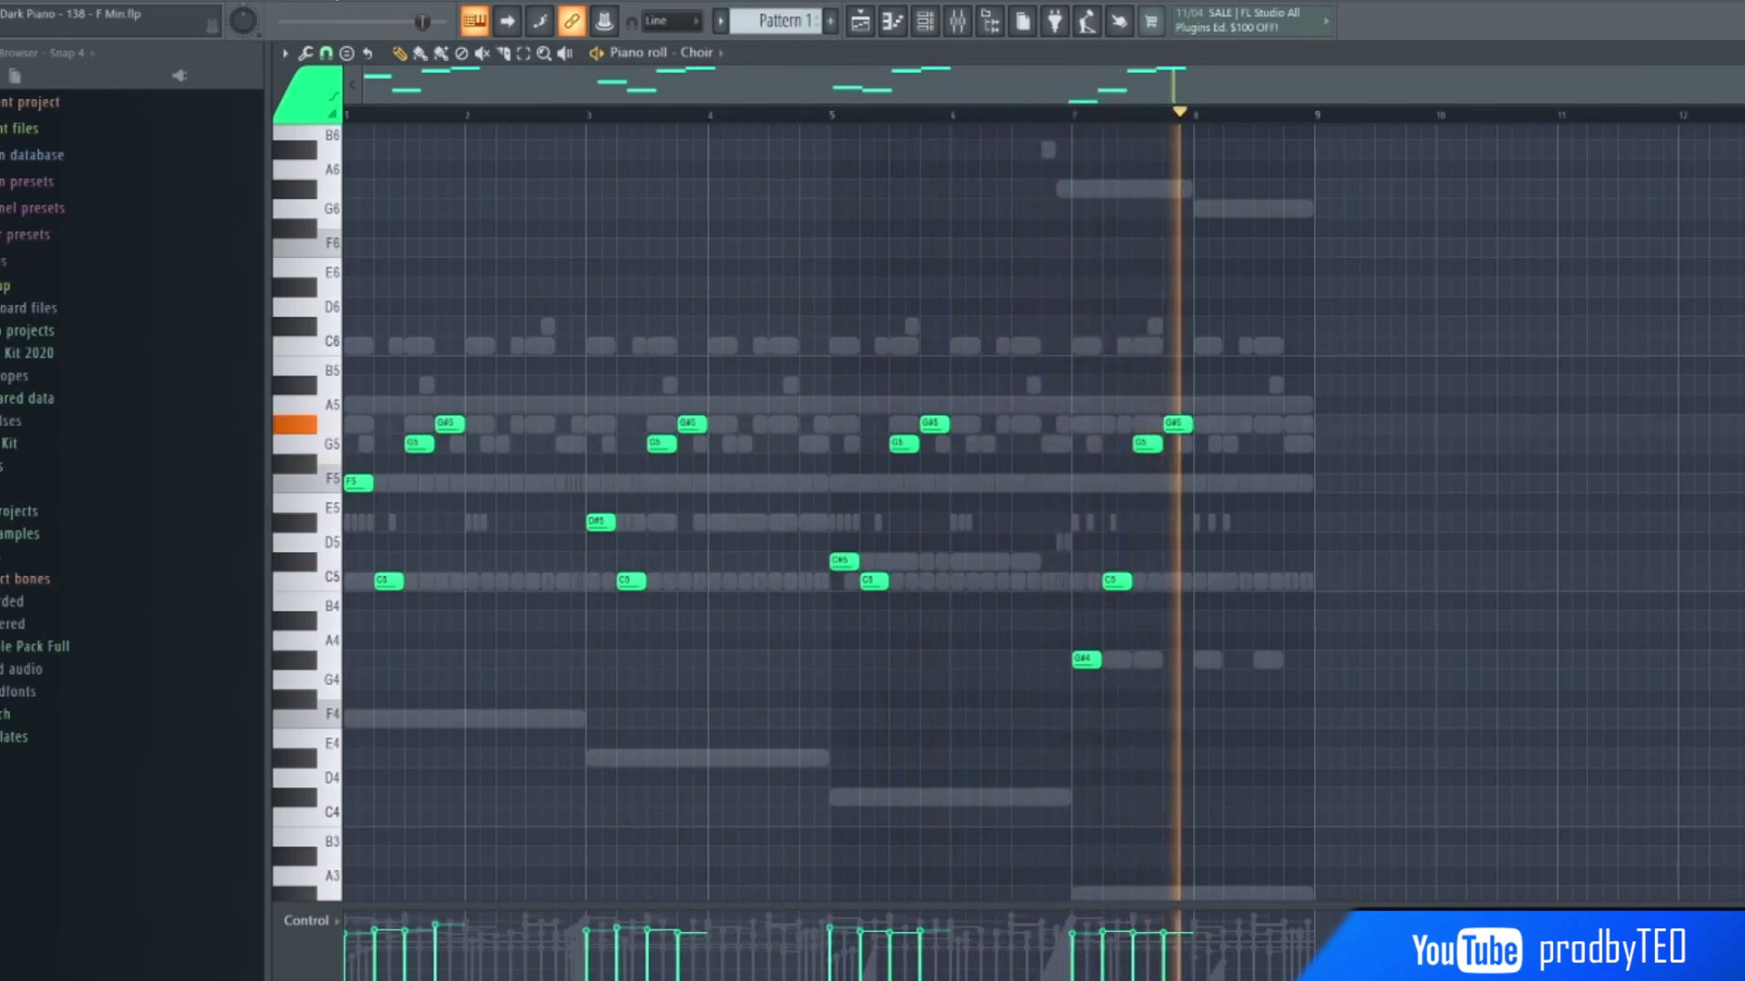
- Examine the Fruity parametric EQ 2 and ValhallaVintageVerb settings on the Choir mixer track
click(958, 20)
click(1444, 244)
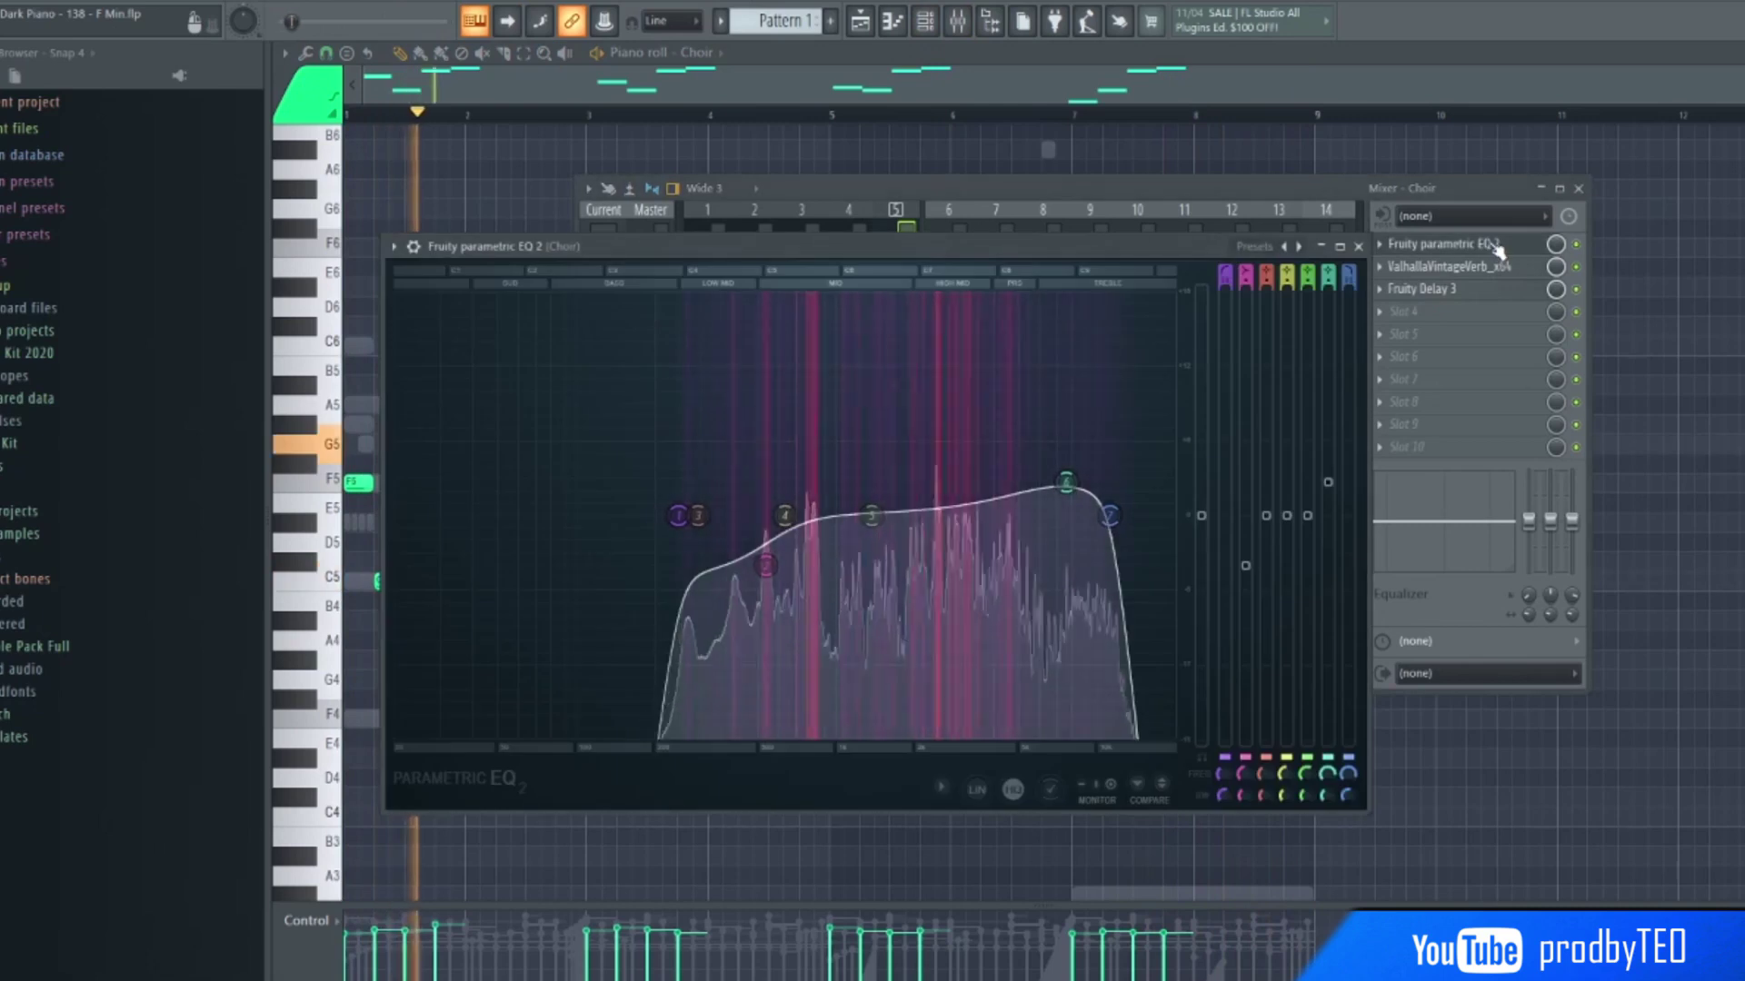
drag(1029, 239, 1060, 173)
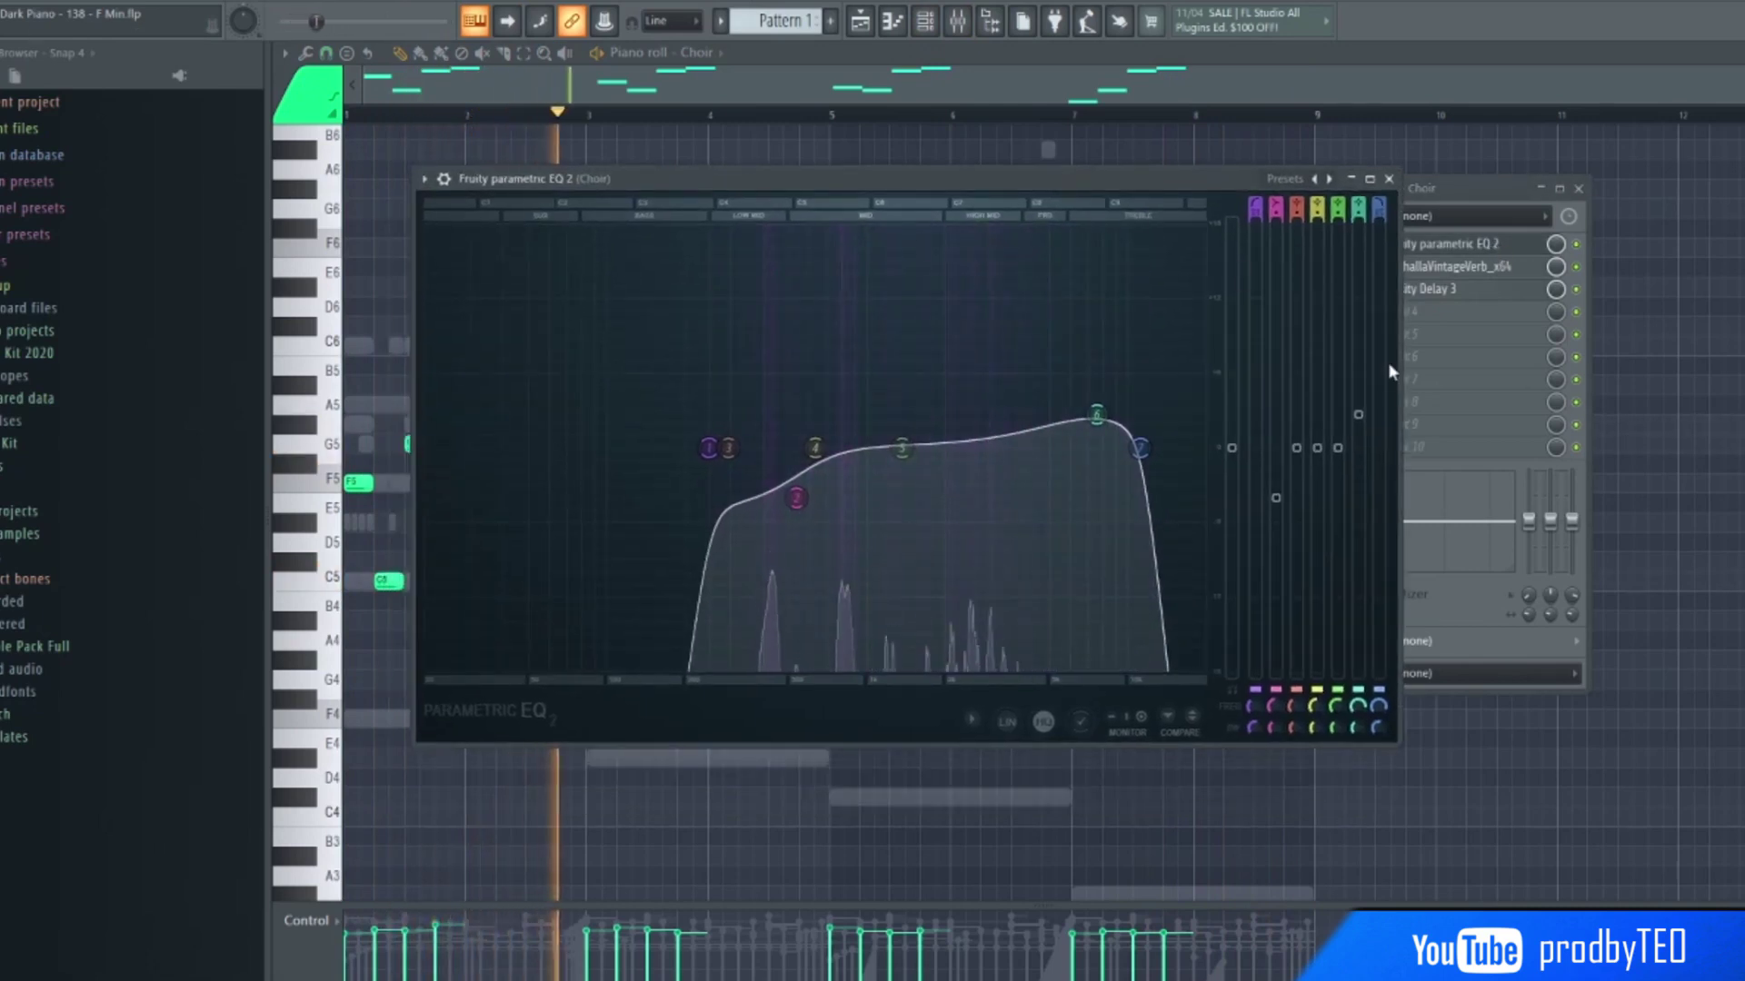
click(1389, 179)
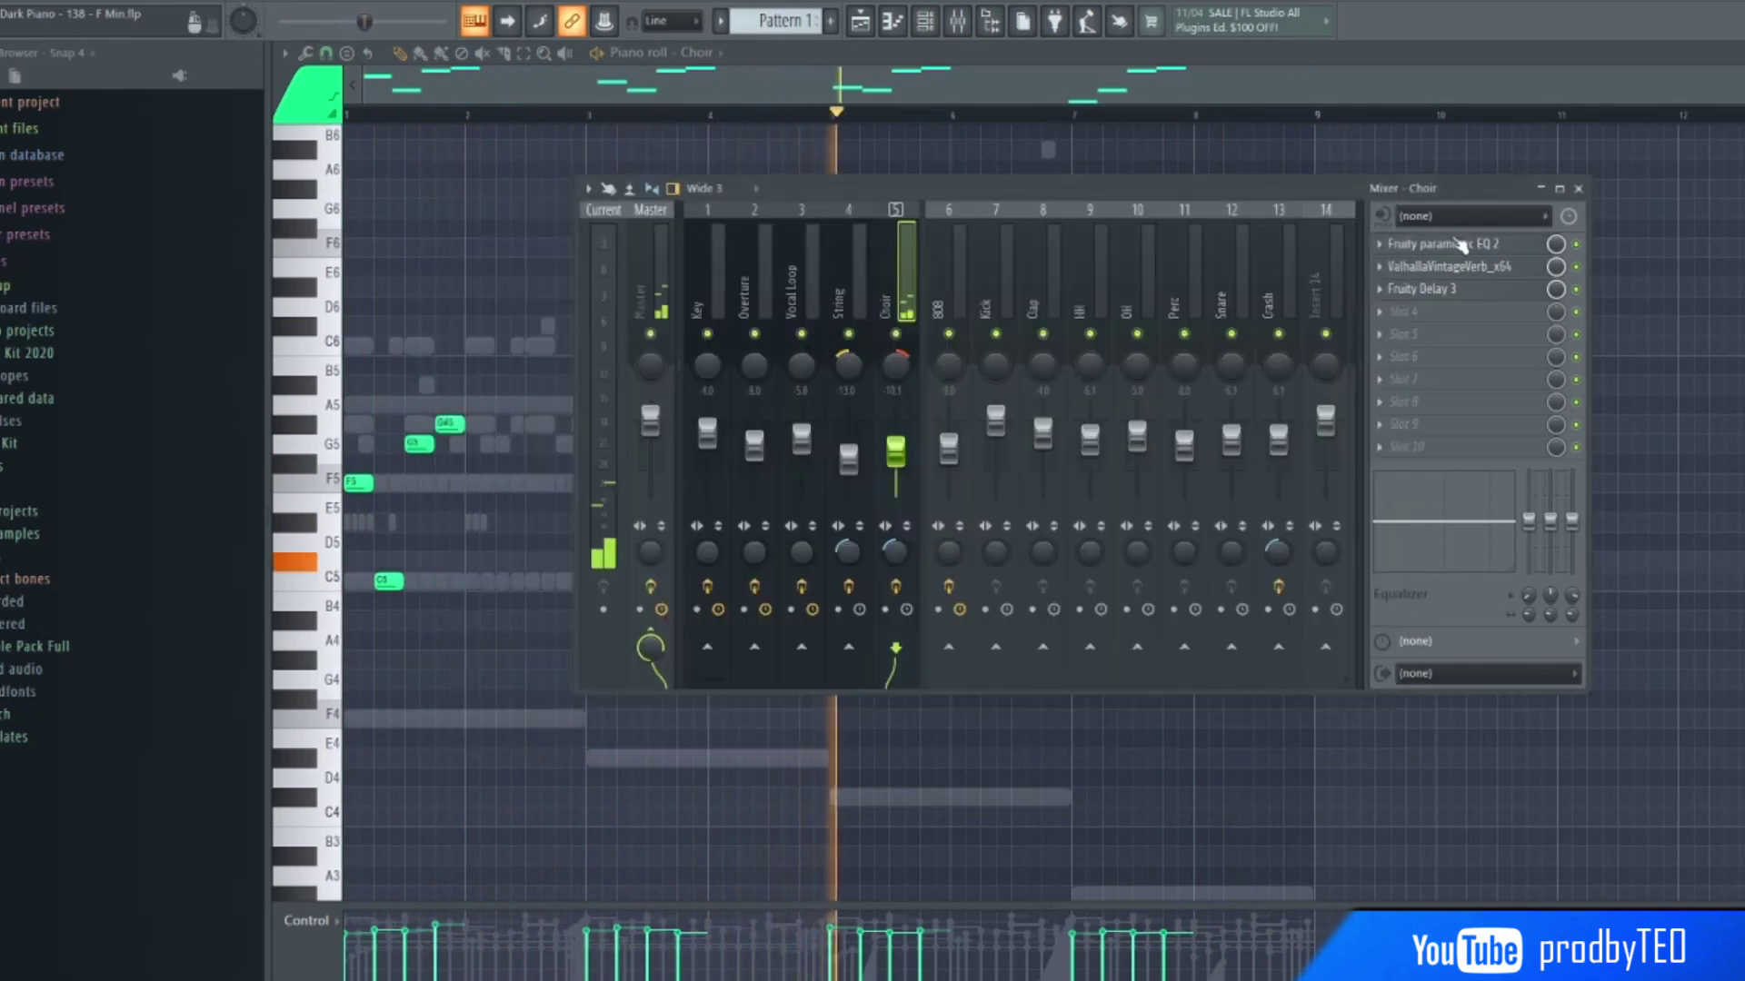
click(1478, 273)
drag(978, 251, 1049, 221)
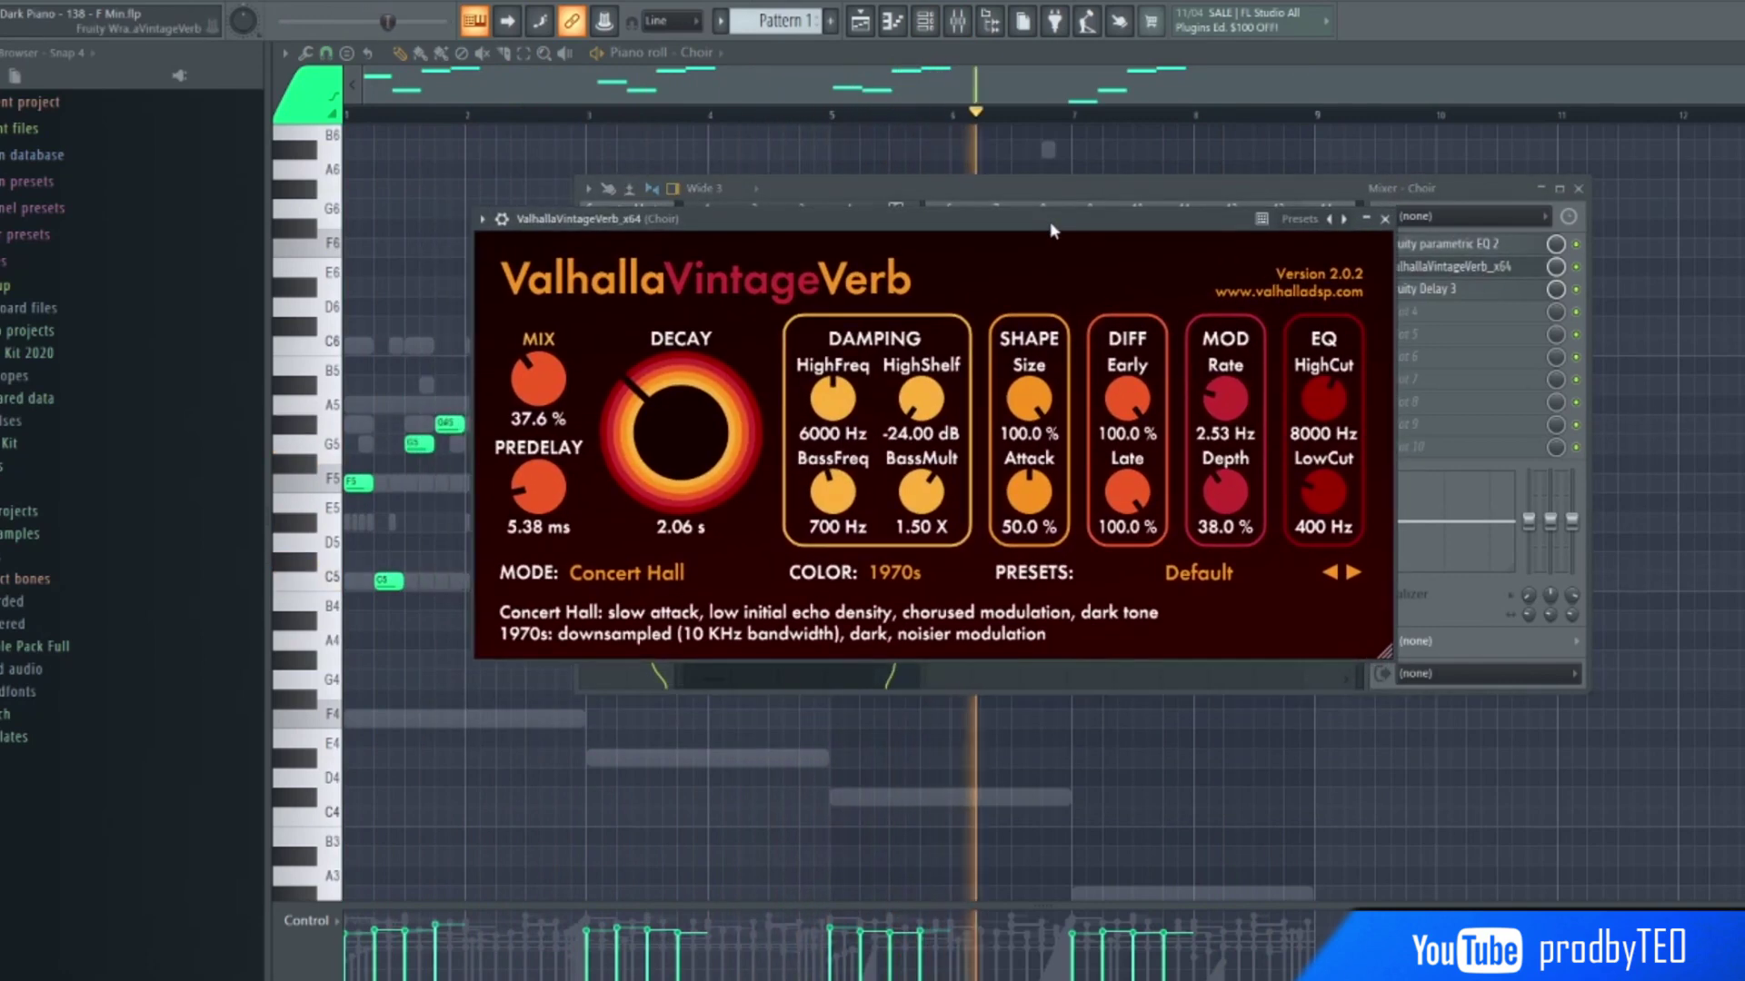
click(1385, 219)
- Examine the Fruity Delay 3 settings on the Choir mixer track
click(1427, 289)
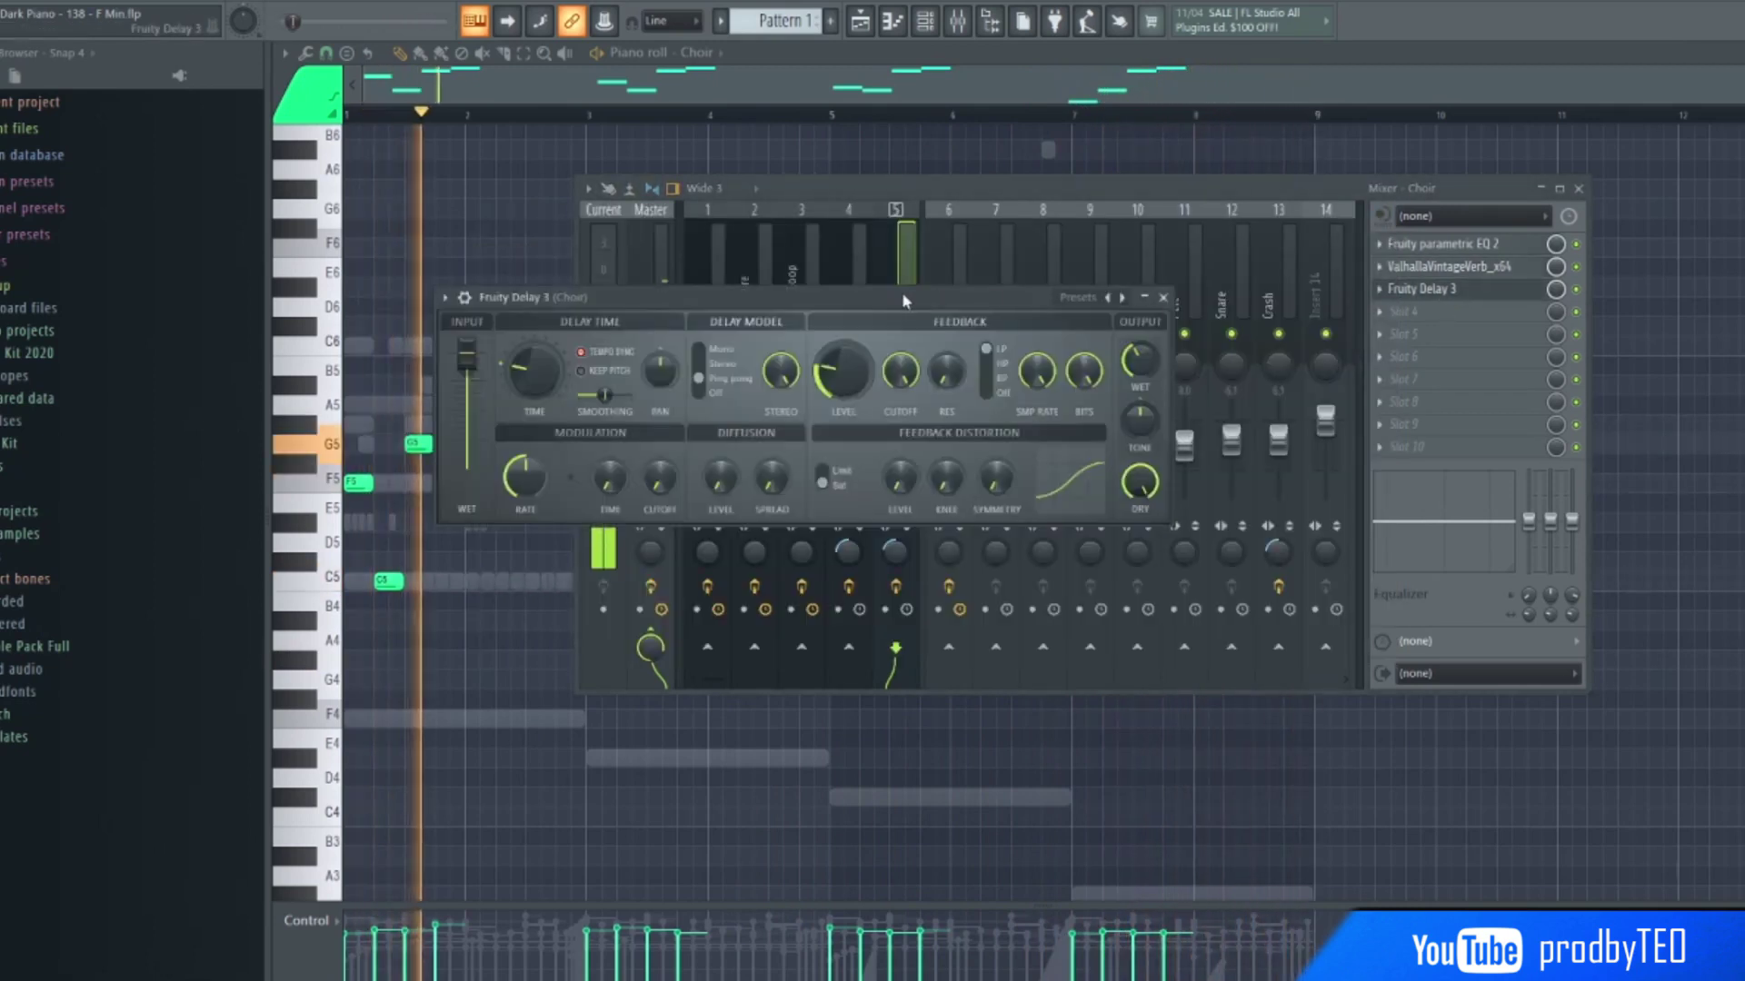
drag(901, 291, 1084, 306)
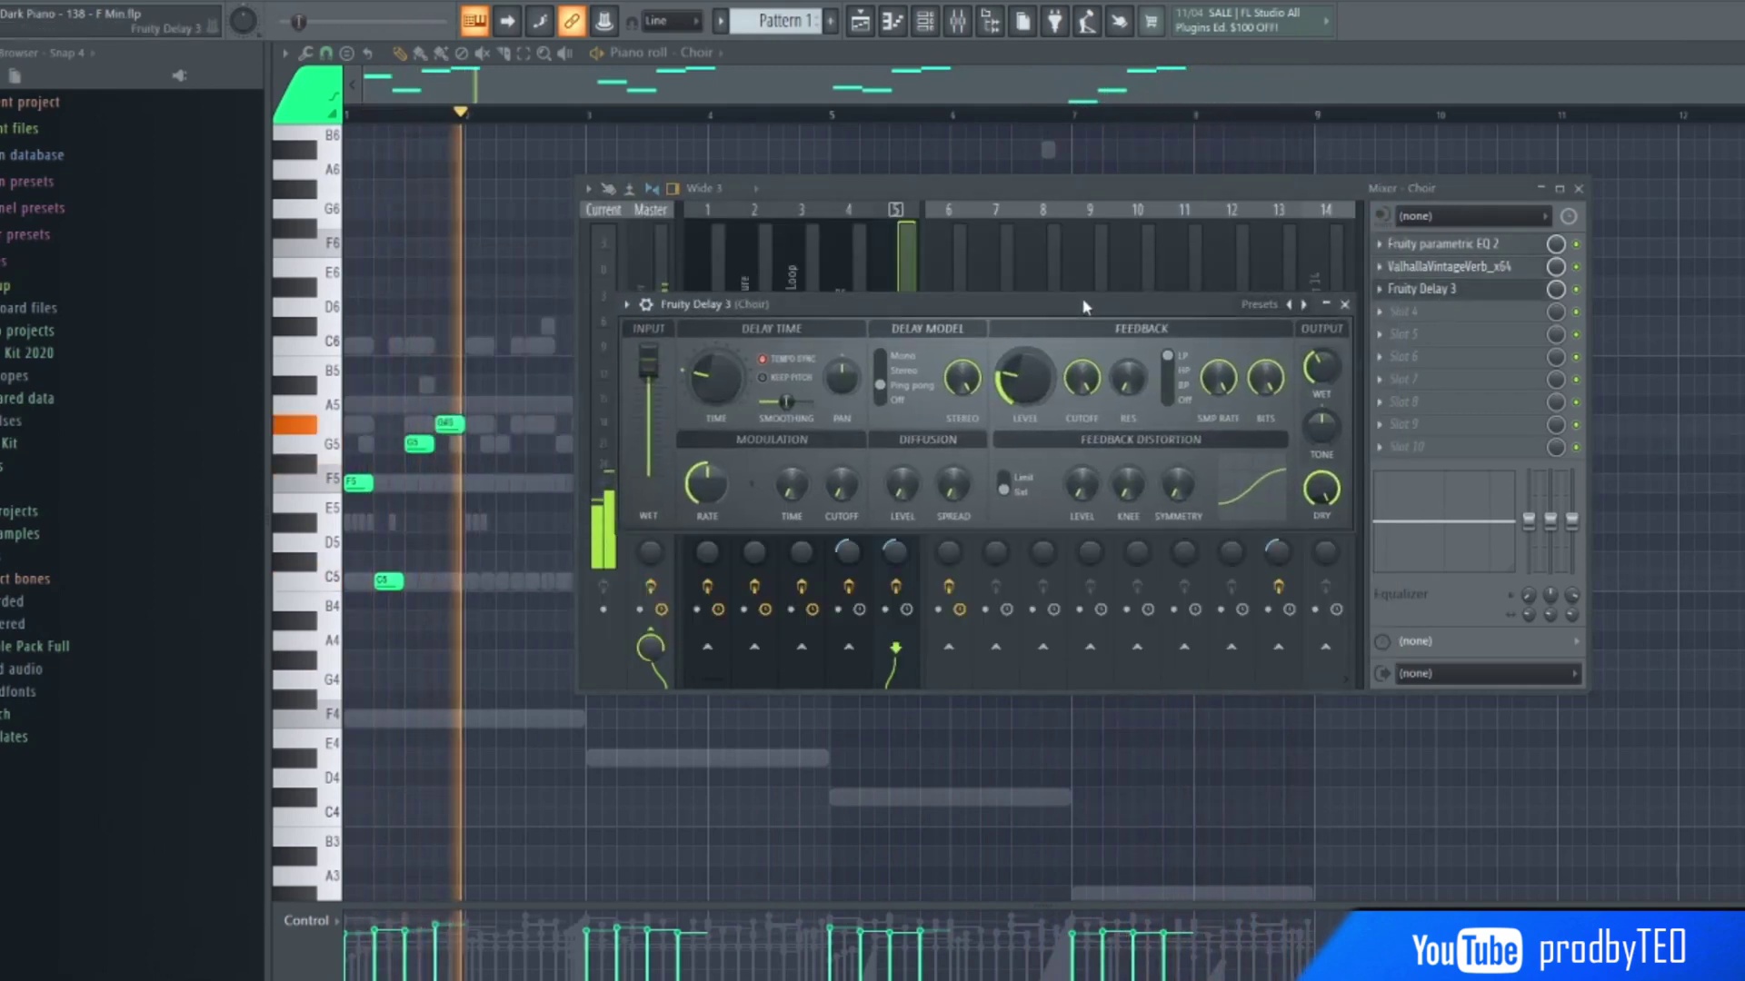
click(1345, 304)
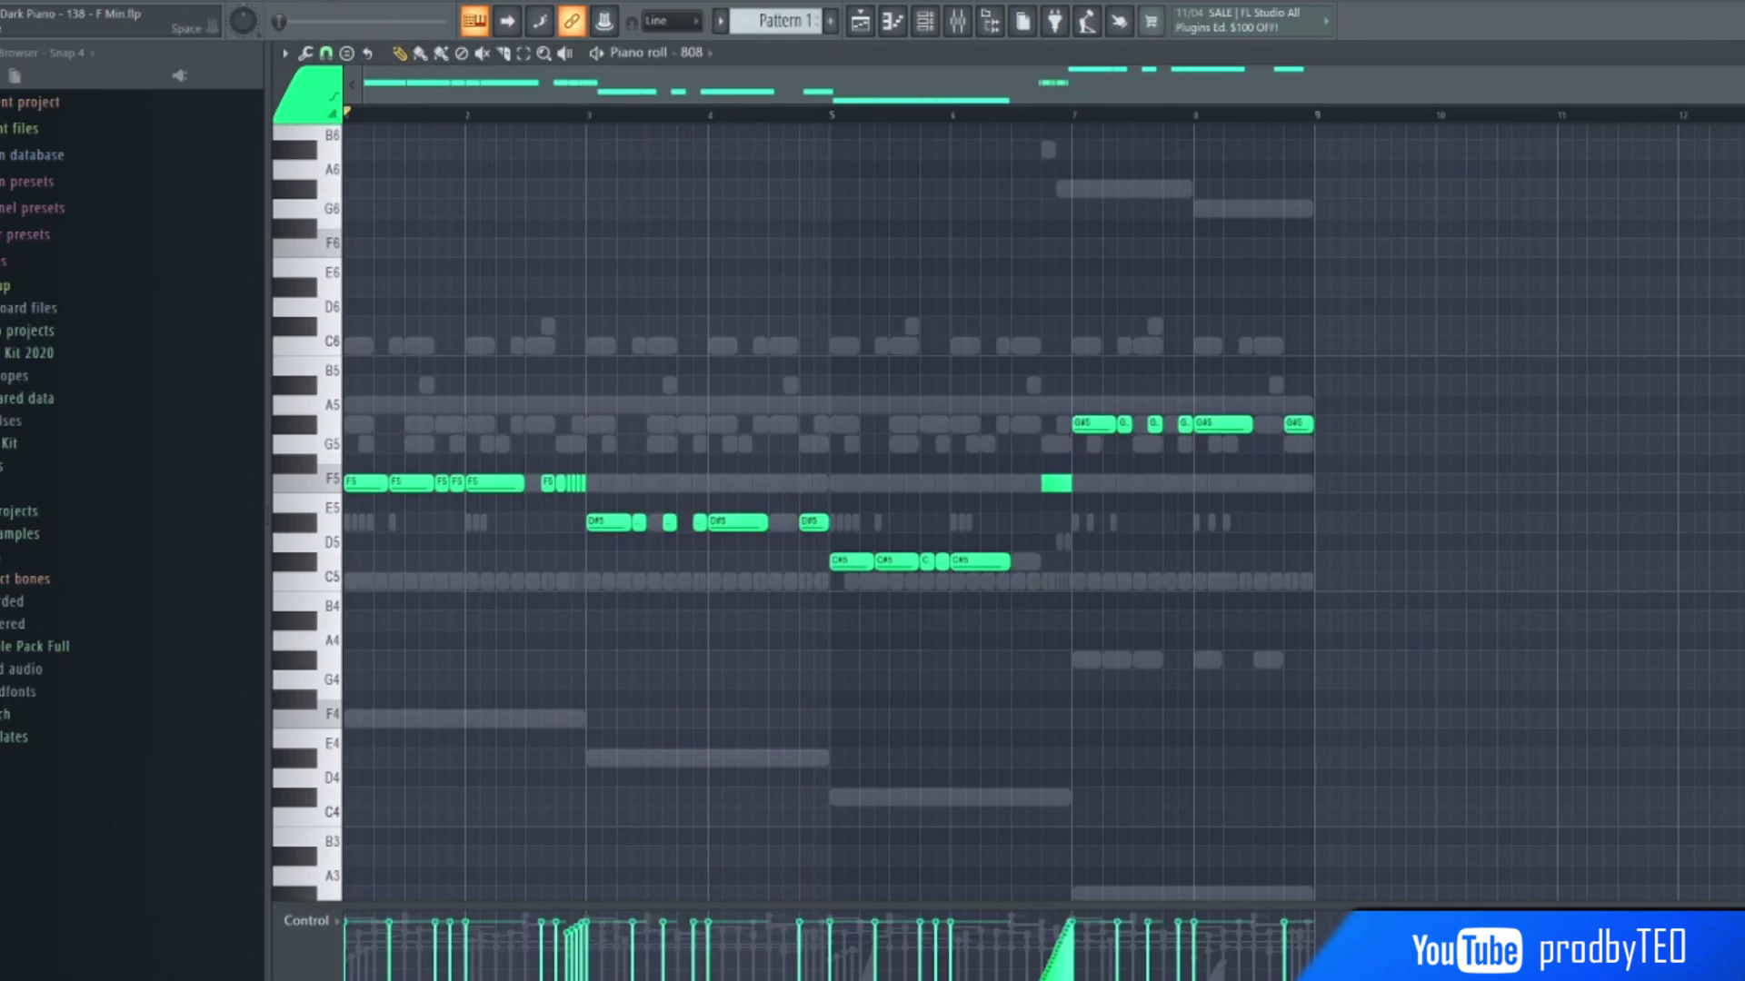
- Play the 808 channel's notes in the piano roll, and switch to the Clap channel's notes
key(space)
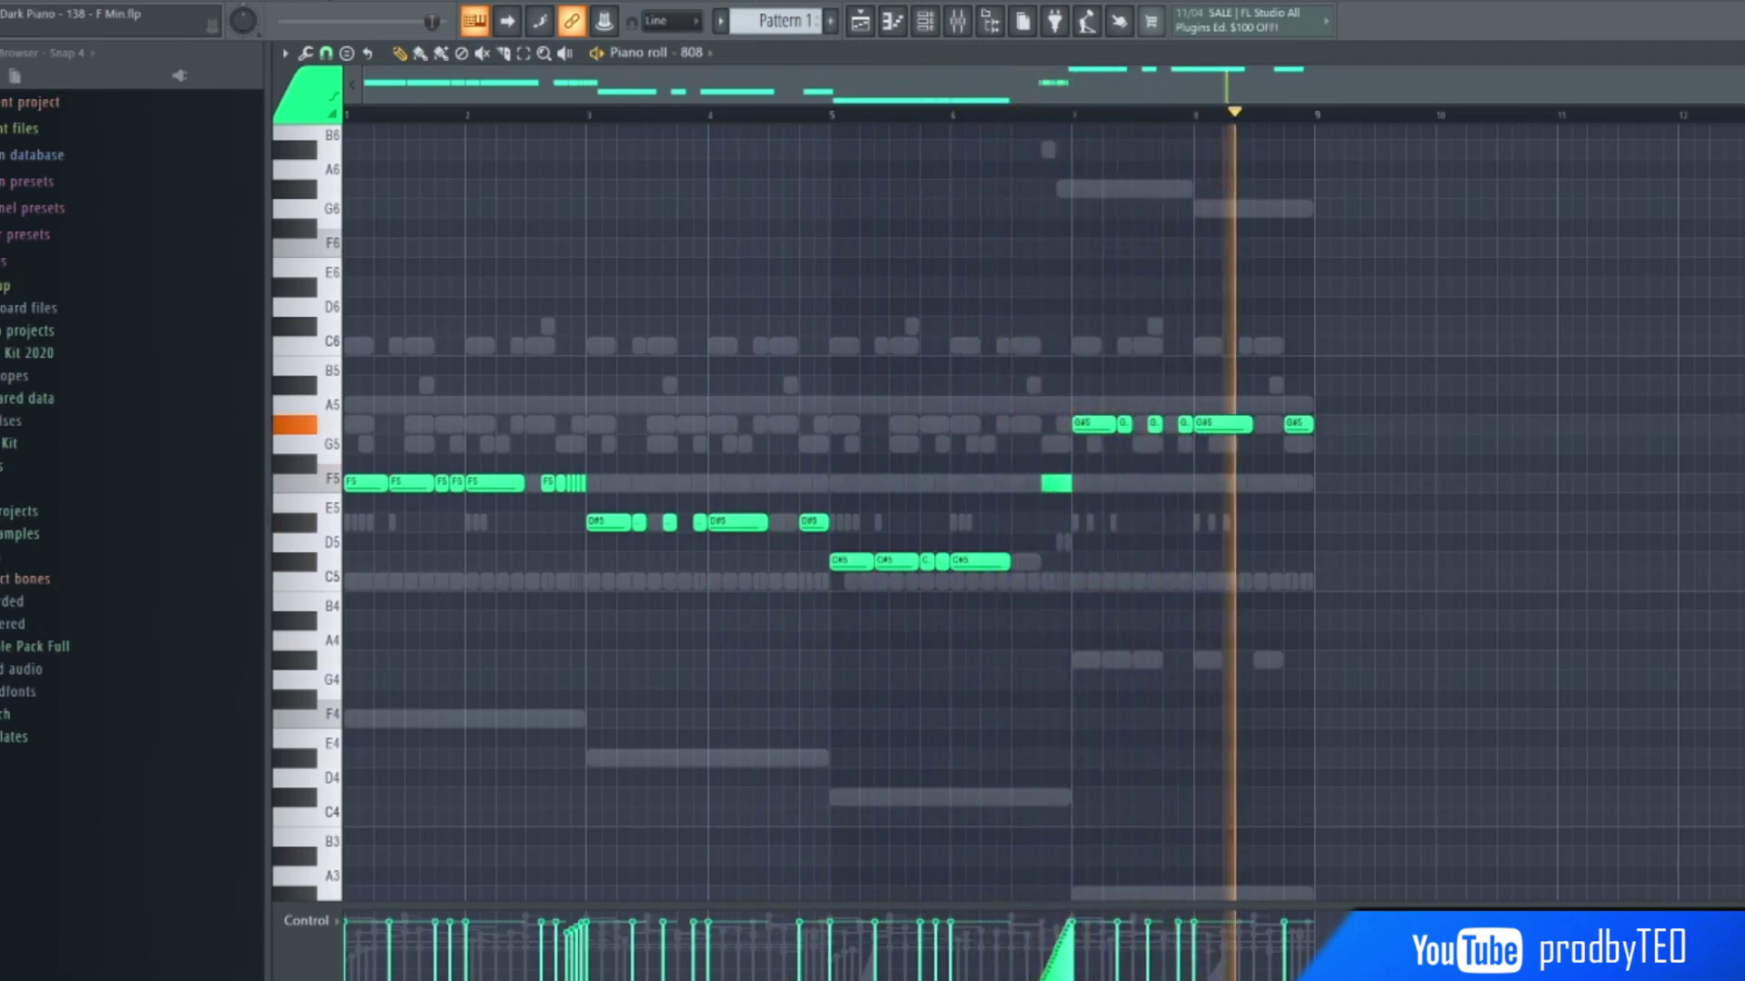
click(695, 53)
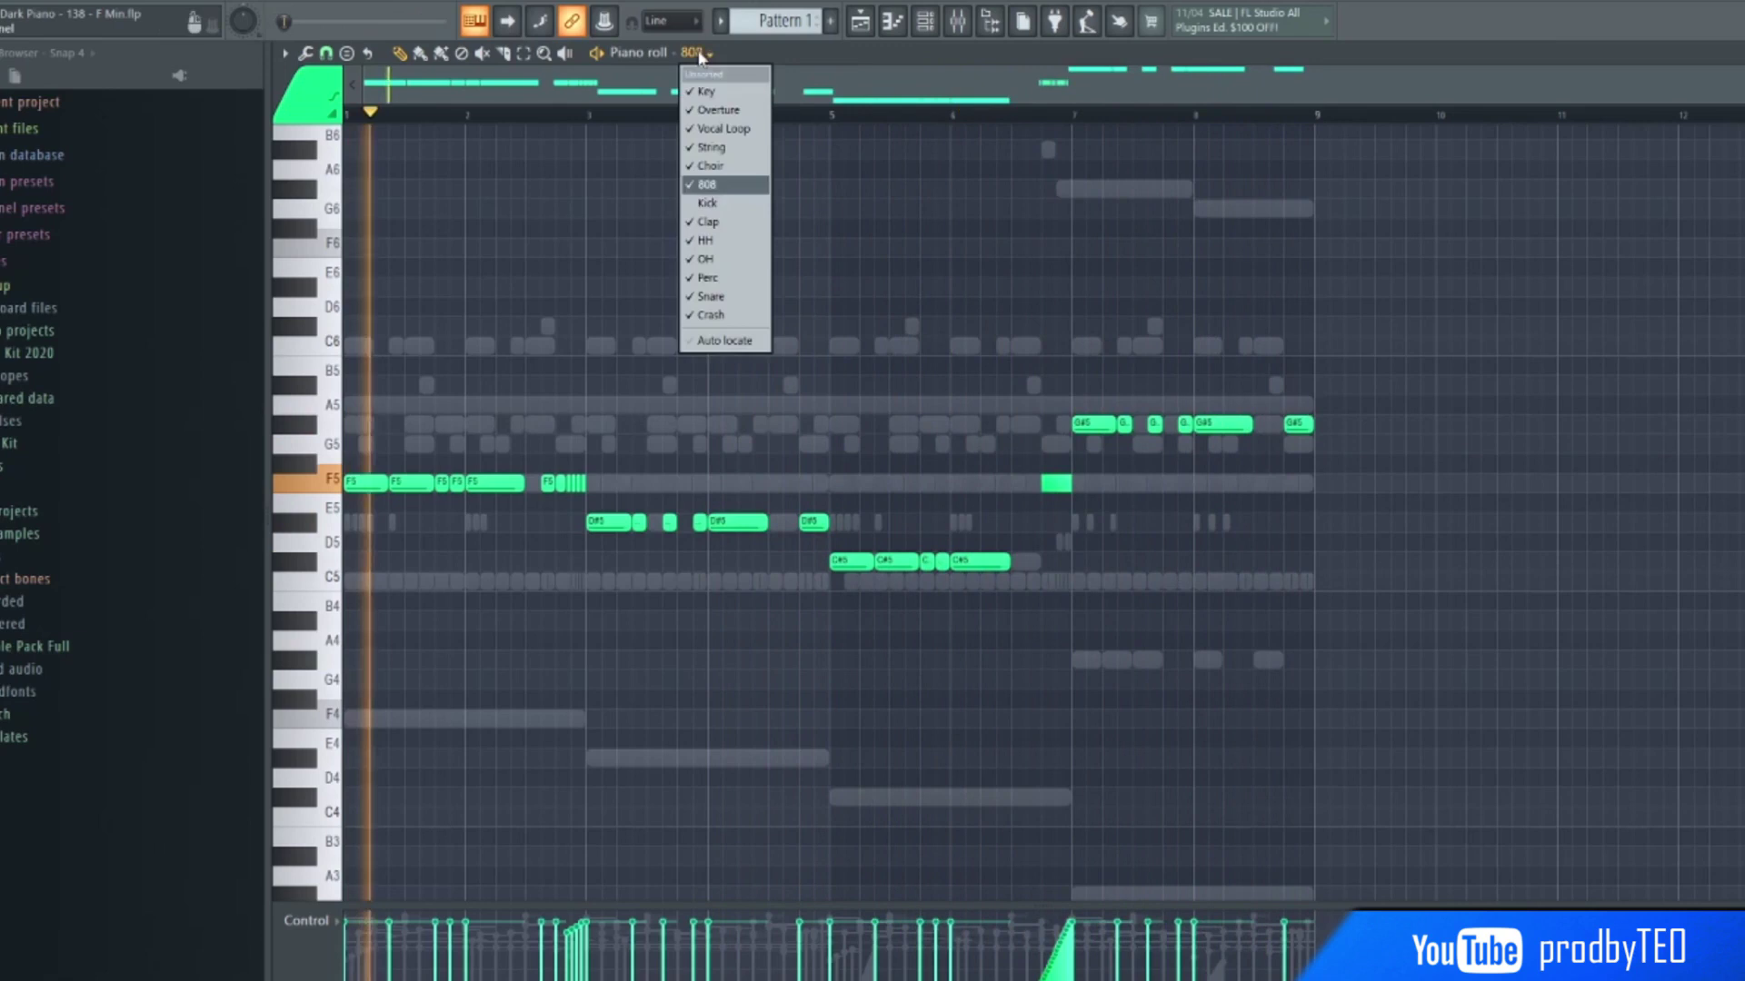
click(749, 227)
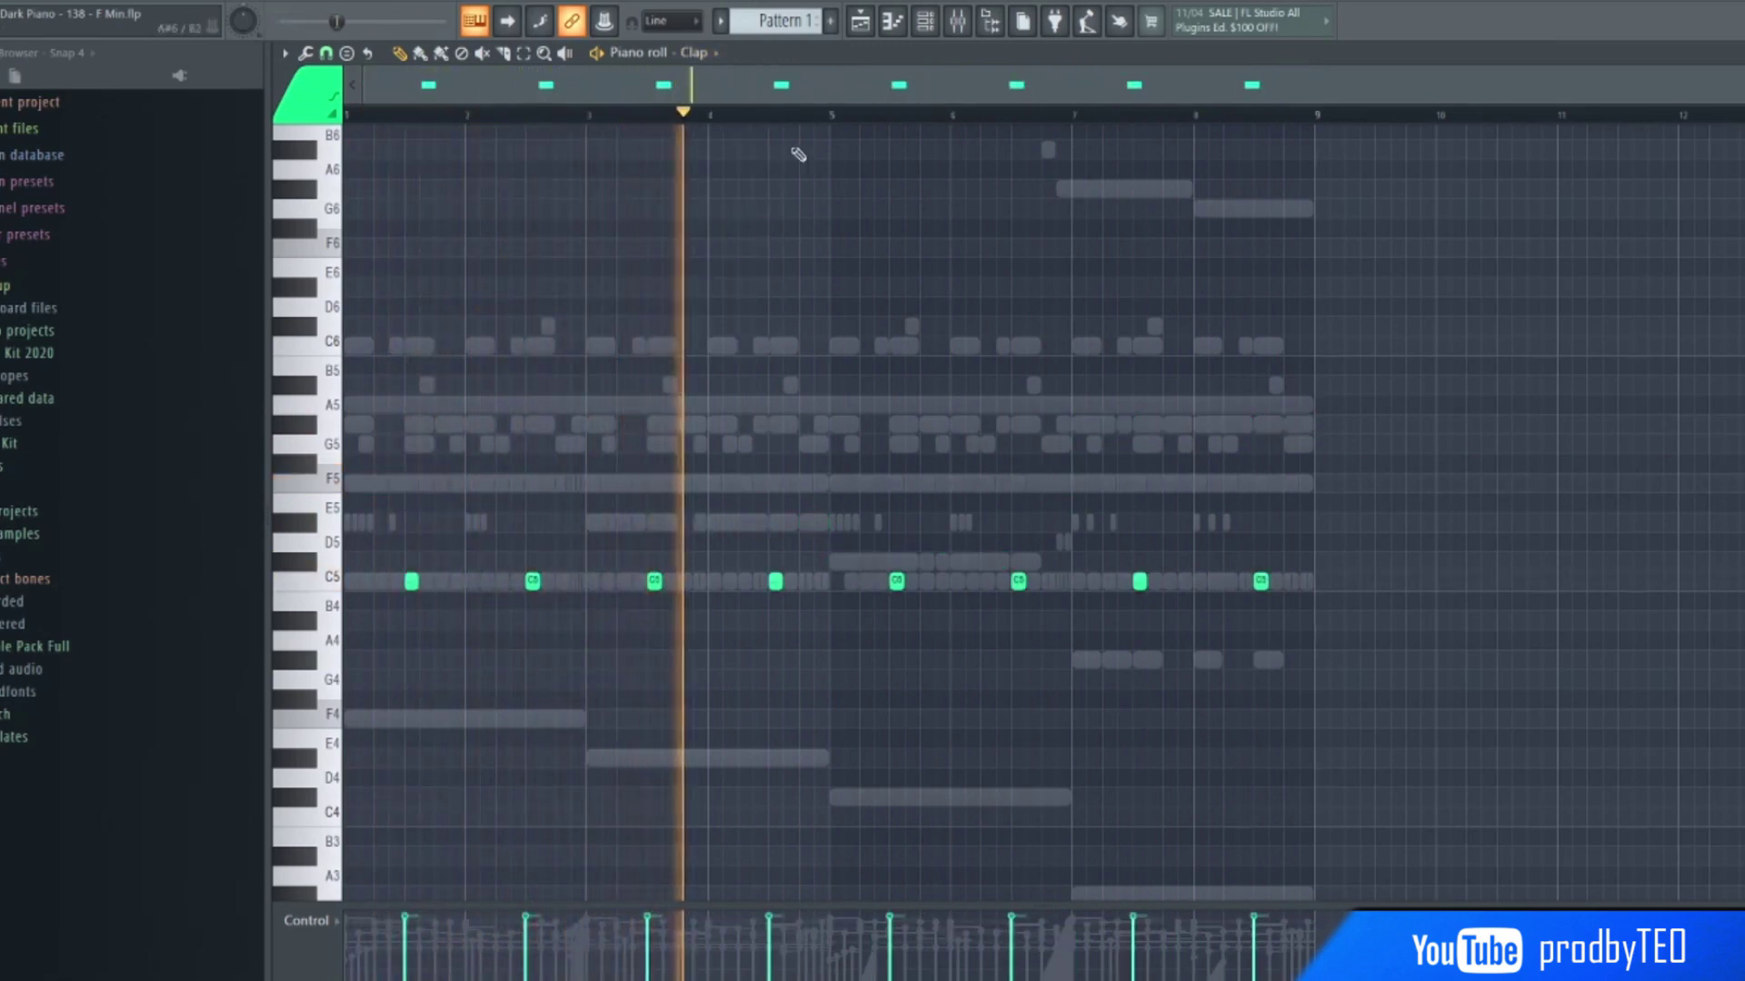
- View the HH and OH channels' notes in the piano roll during playback
click(698, 53)
click(738, 241)
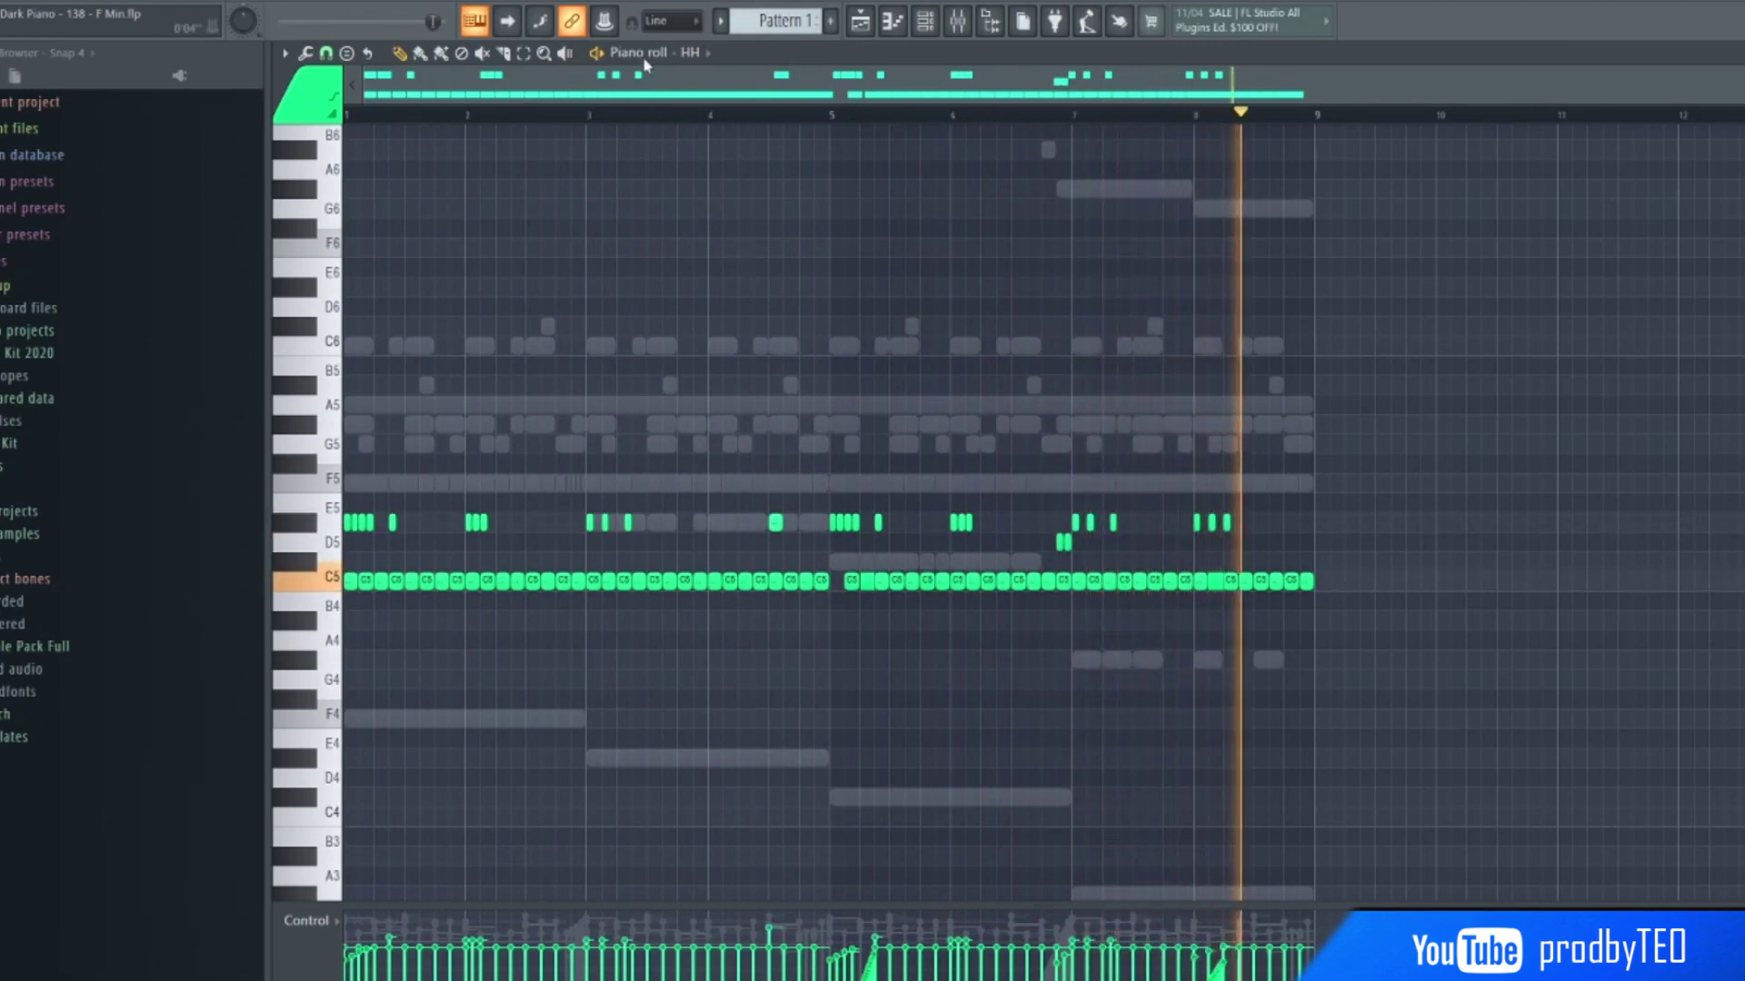
click(692, 52)
click(730, 267)
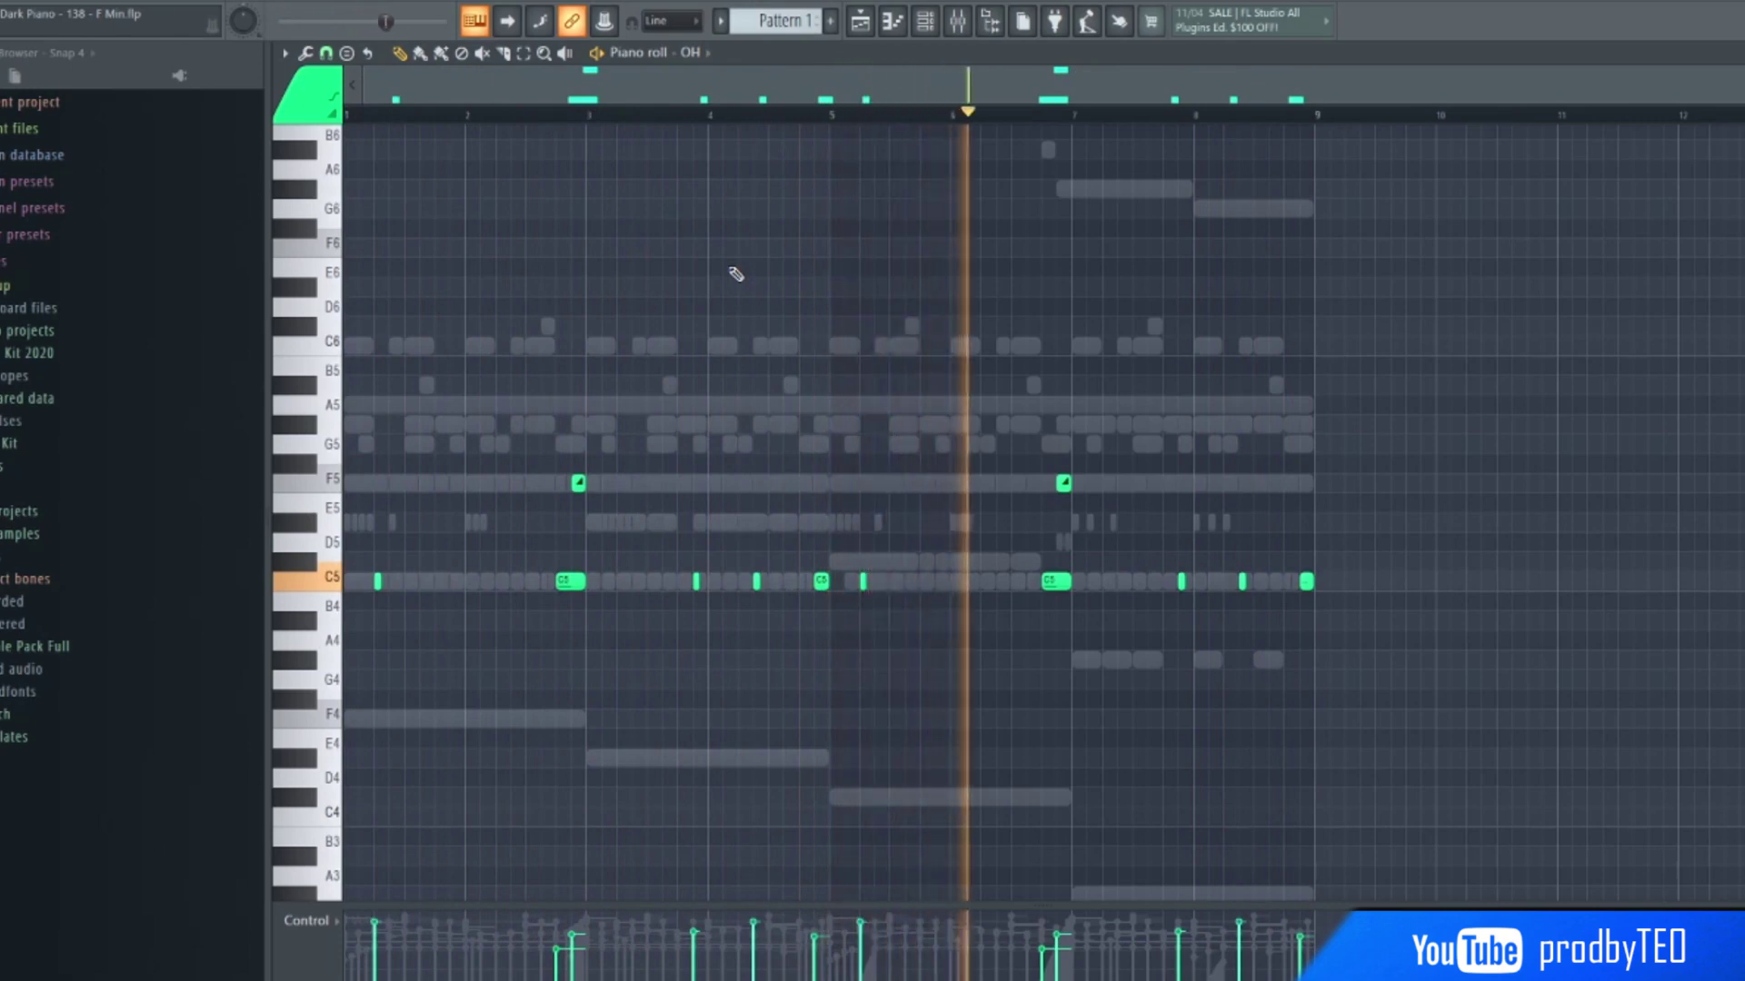
- Lower the OH mixer track's level and set its stereo separation to 20% separated
click(963, 21)
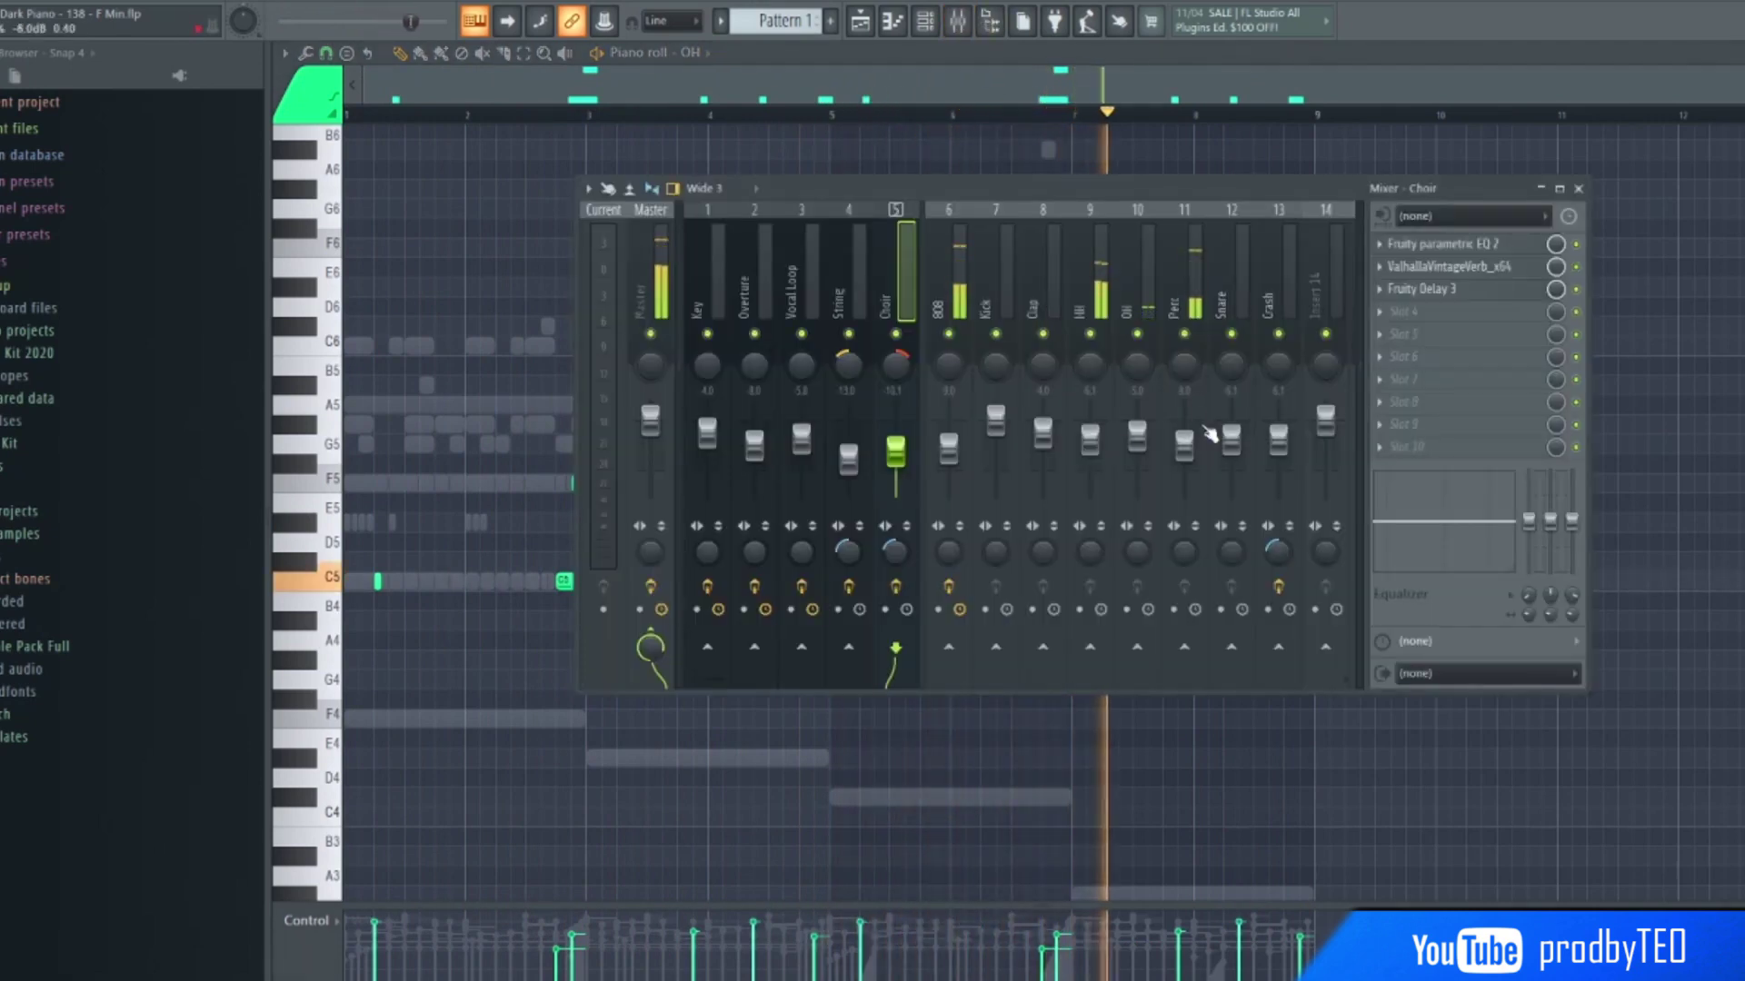
click(1147, 447)
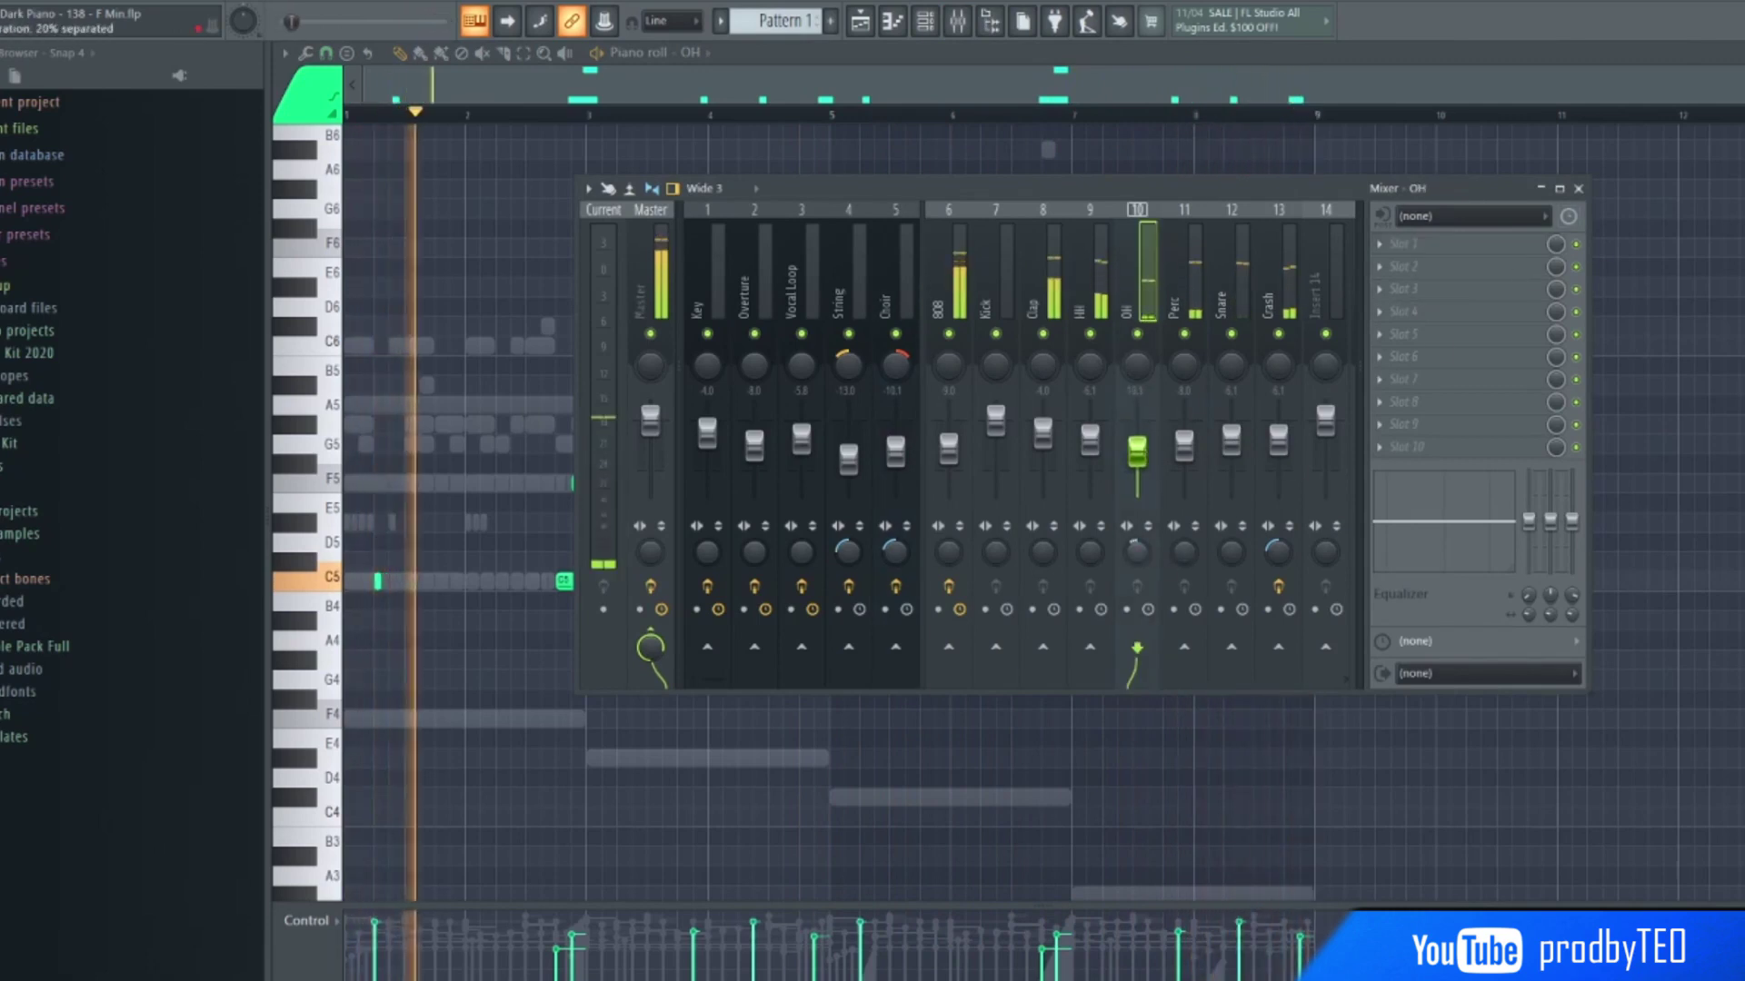
click(1579, 188)
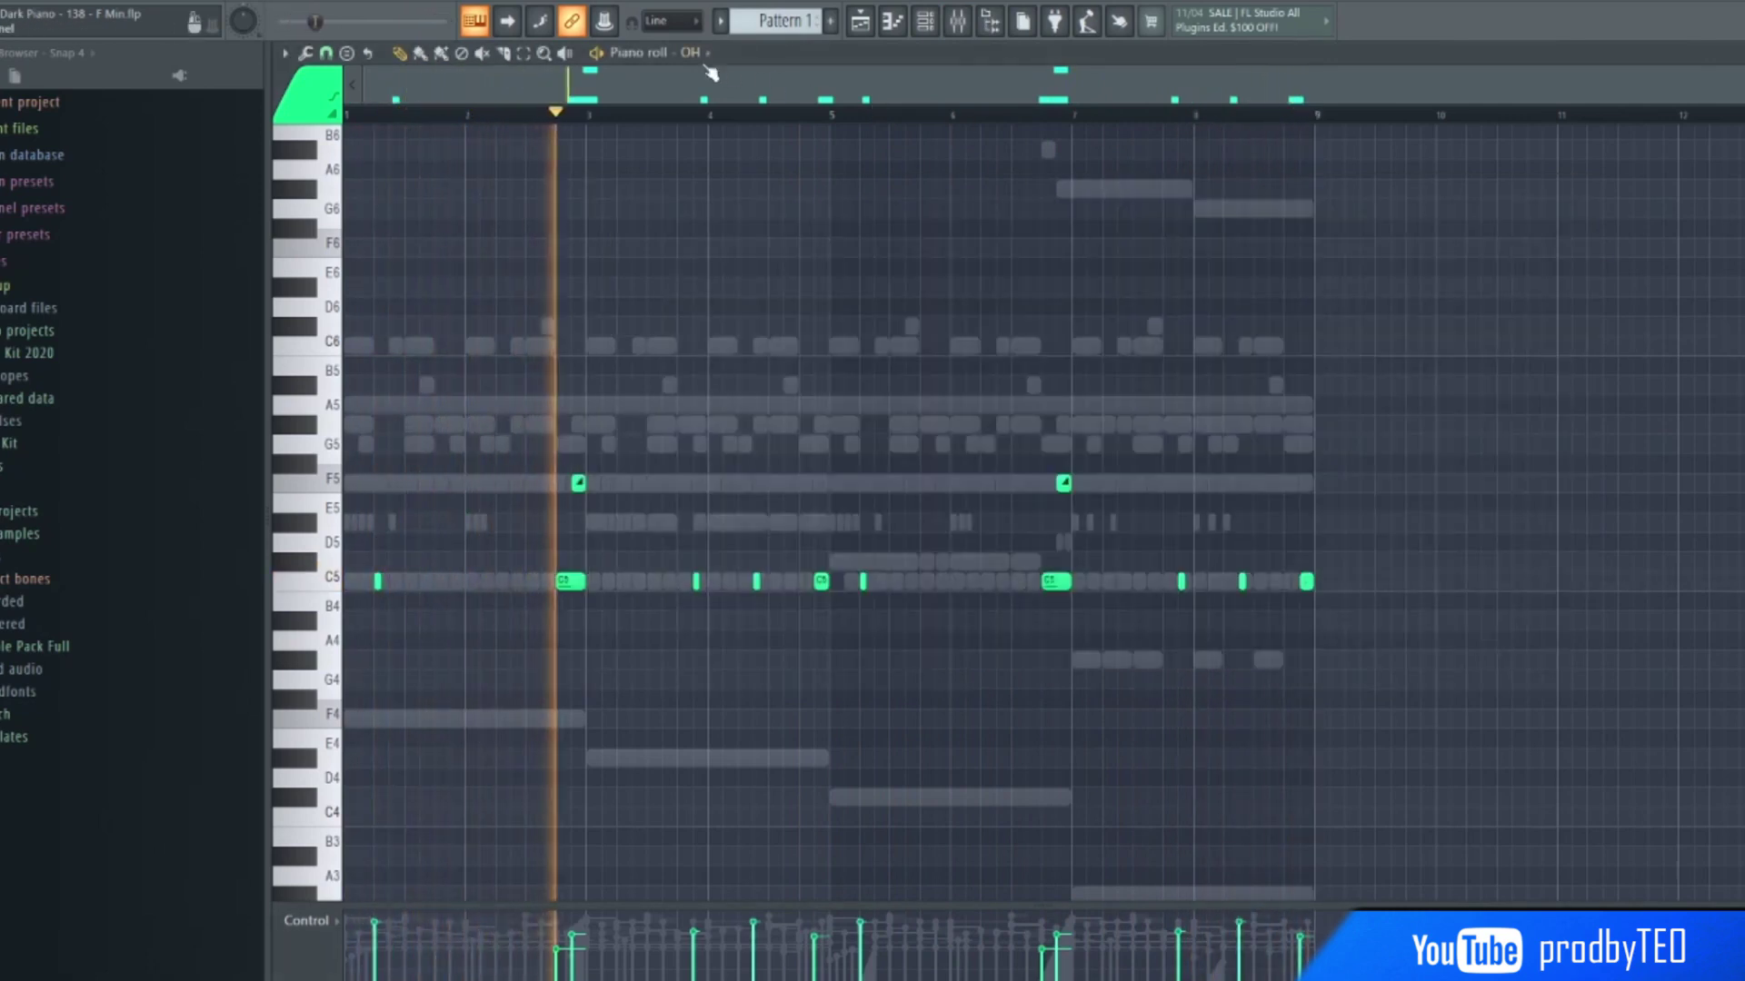
- View the Perc and Snare channels' notes in the piano roll during playback
click(695, 52)
click(708, 277)
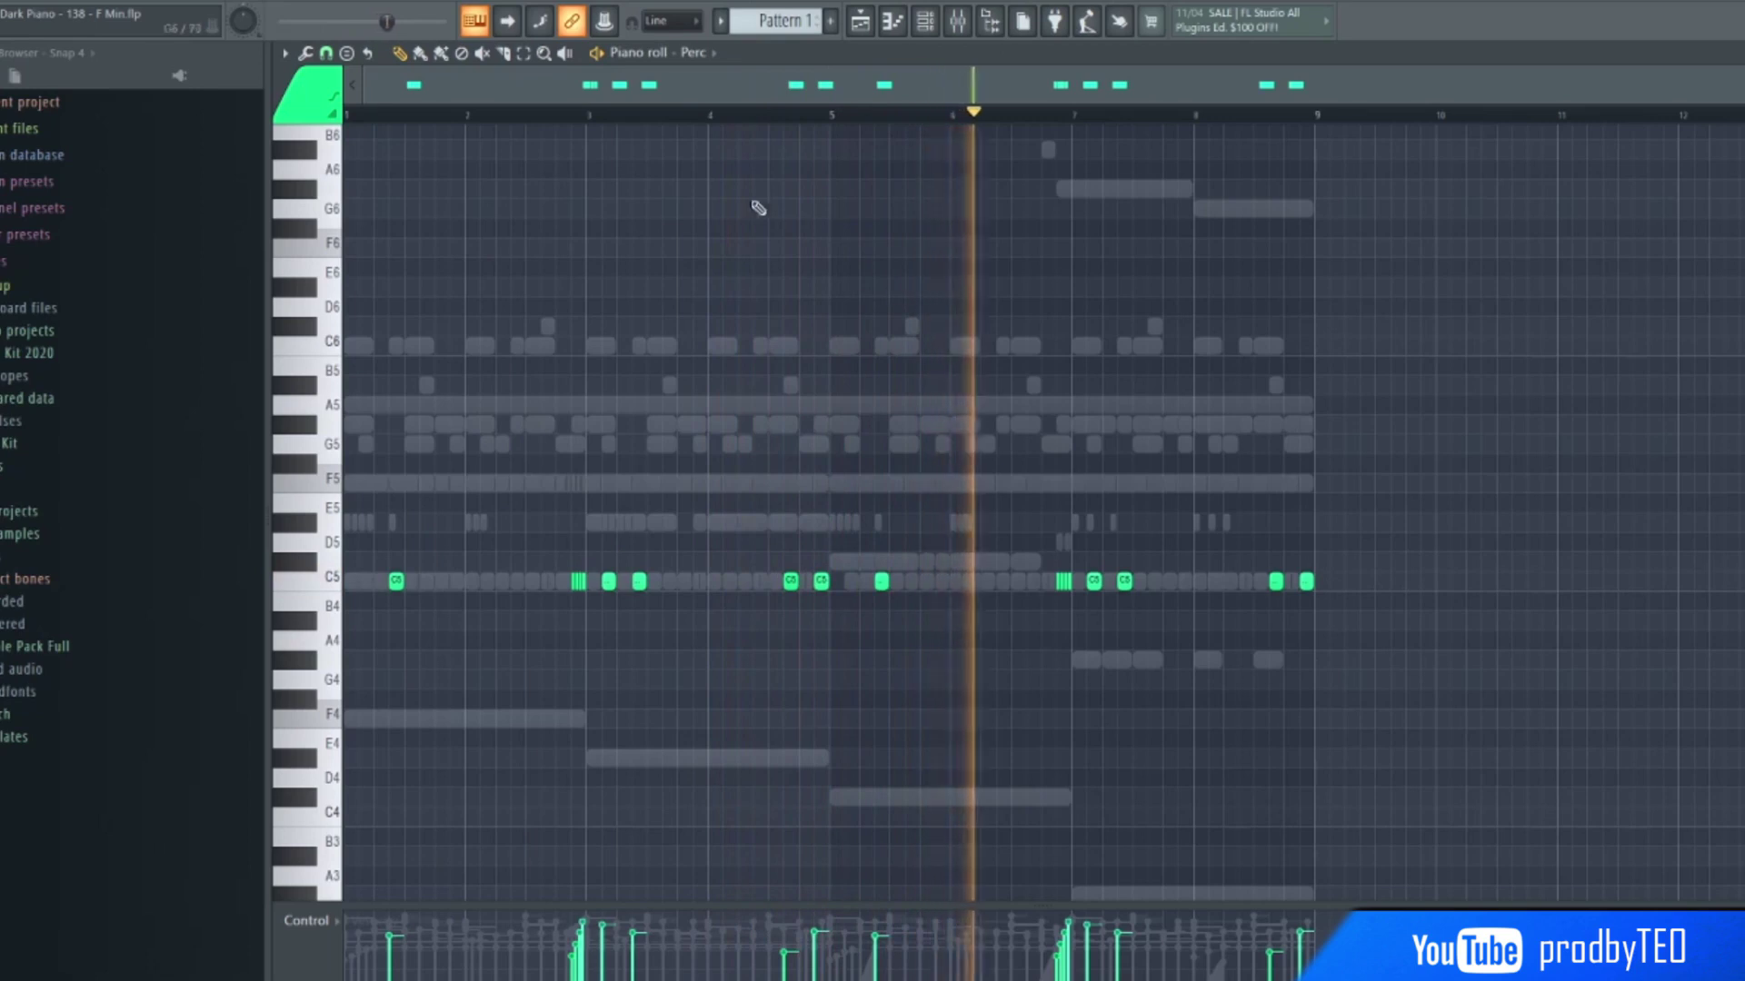
click(698, 53)
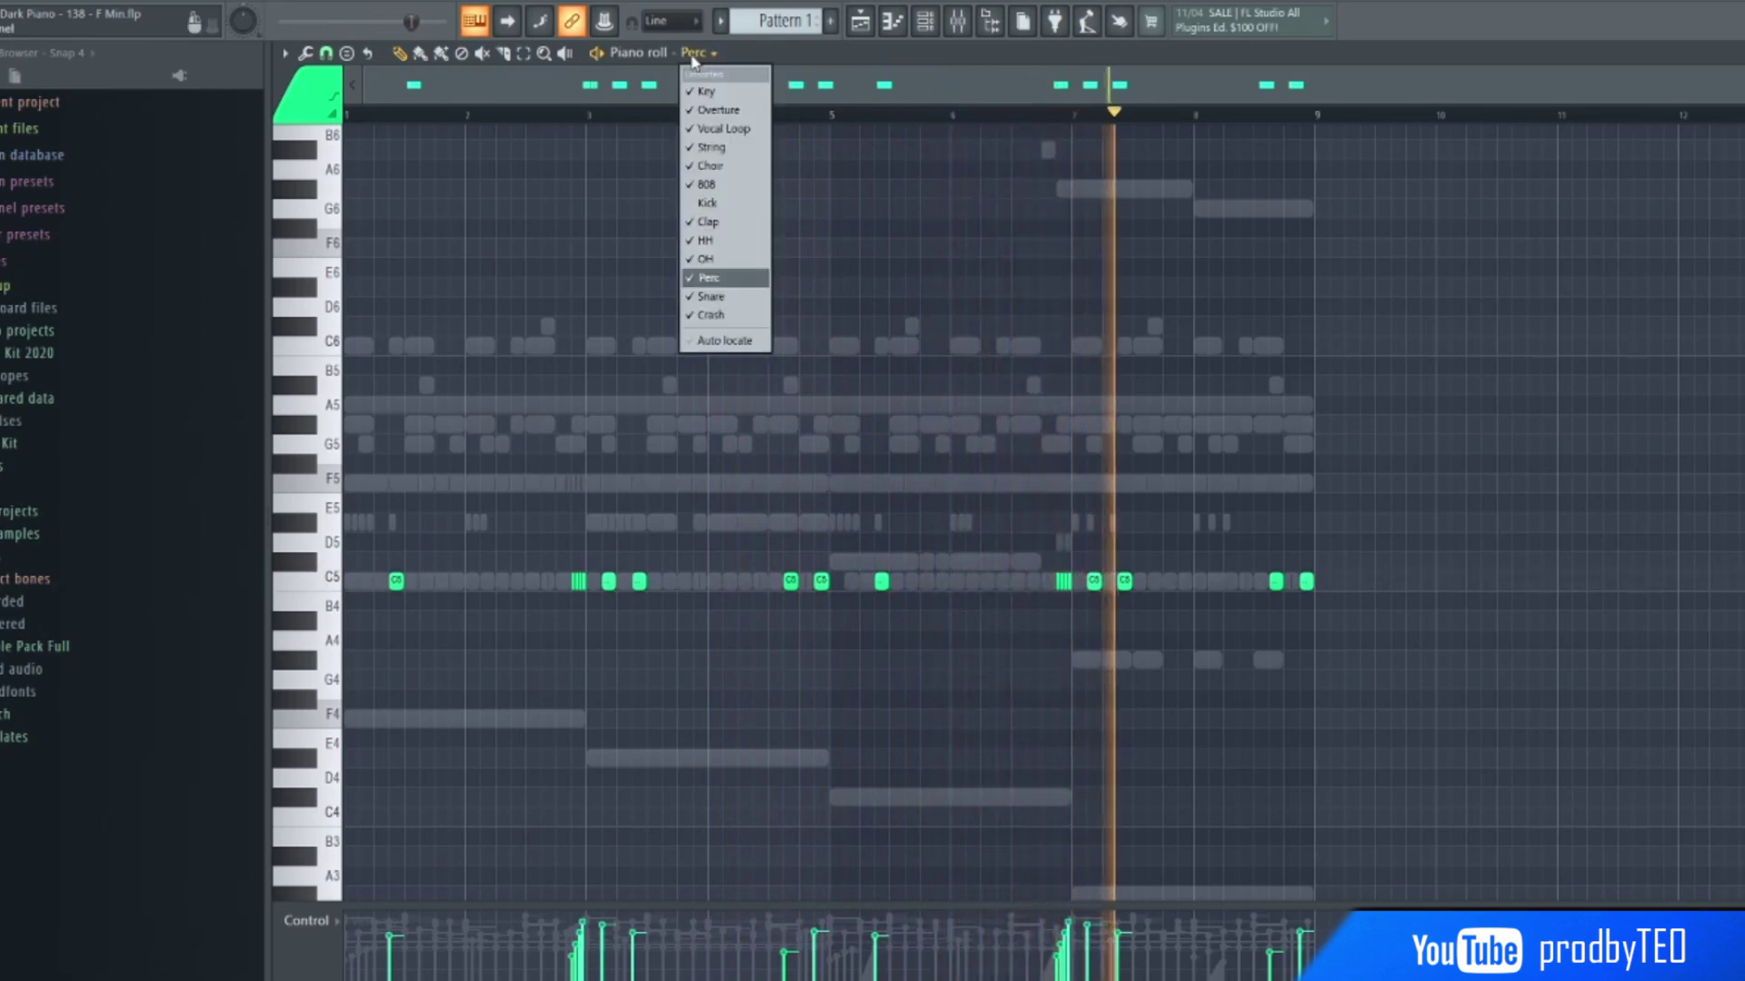
click(743, 298)
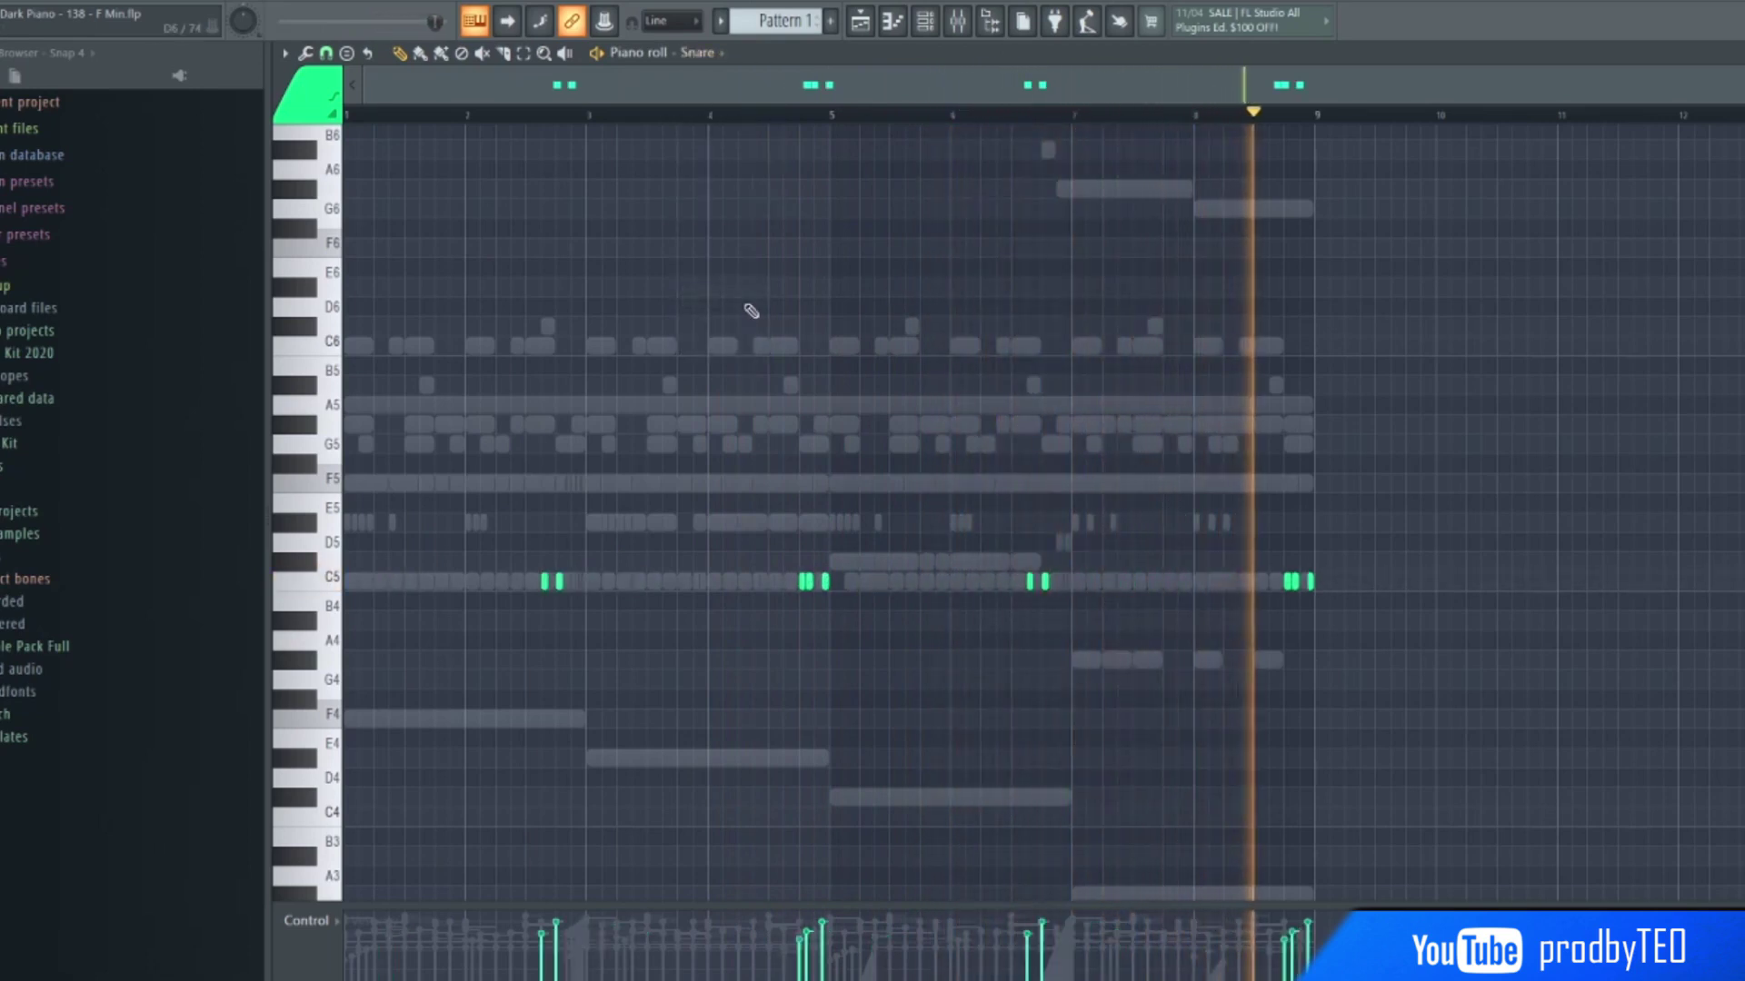